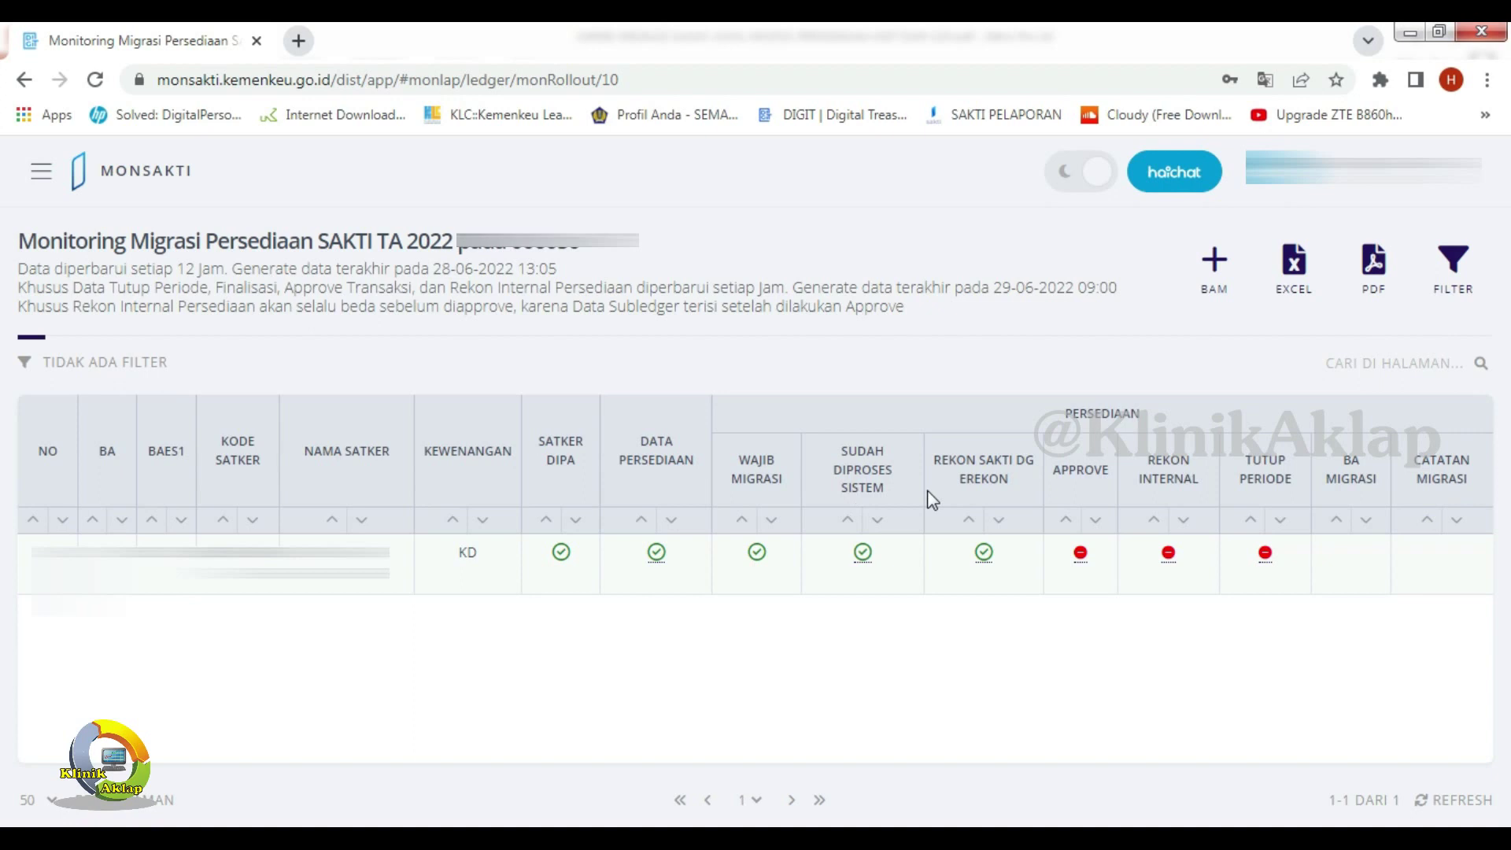
Check the Sudah Diproses Sistem and Rekon SAKTI dg Erekon statuses in the migration monitoring table against the PDF guide.
drag(840, 452, 910, 483)
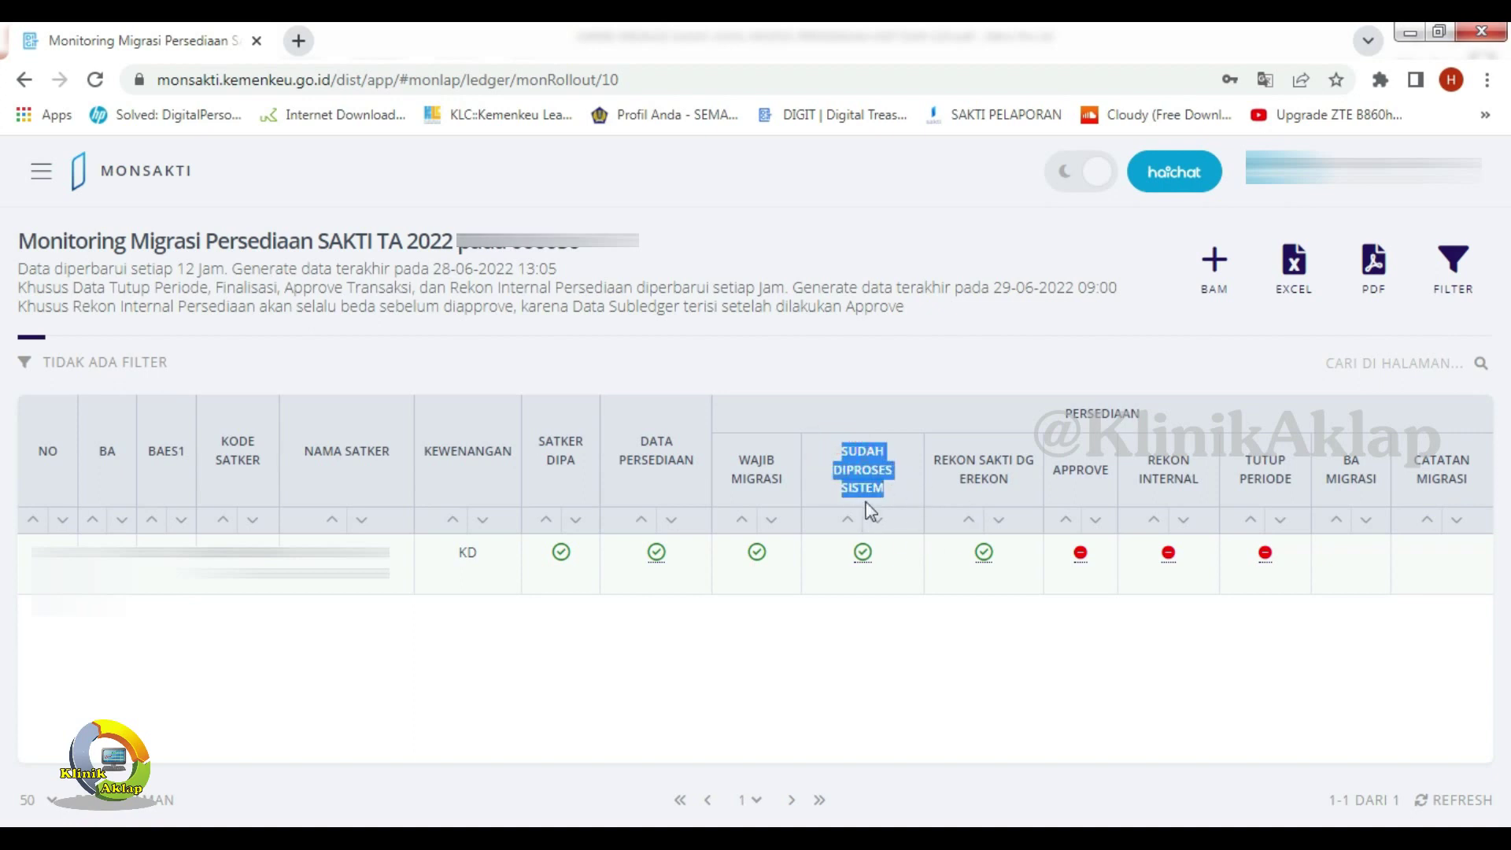
key(alt+Tab)
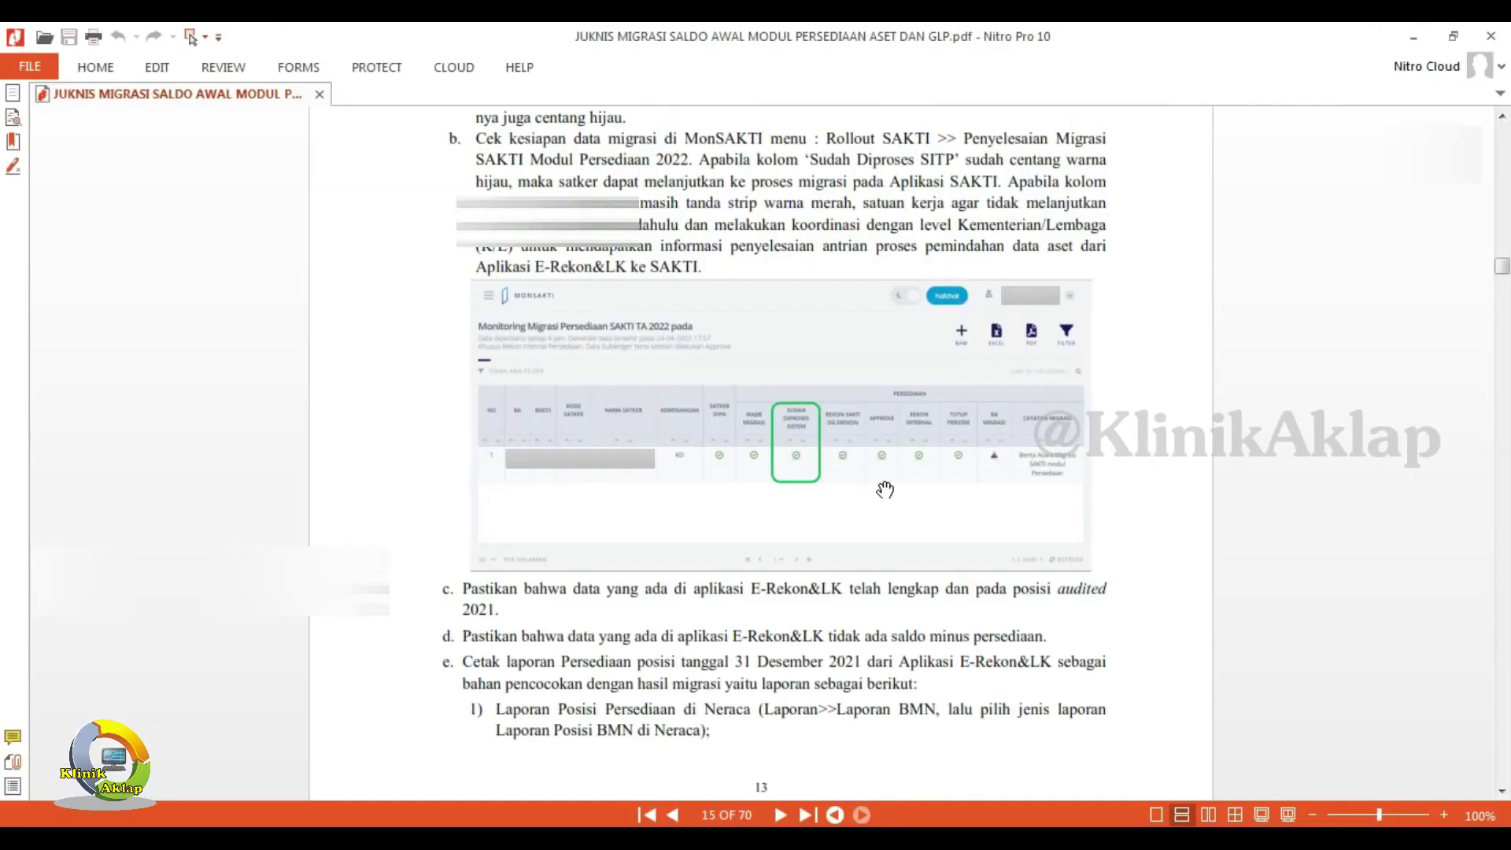
key(alt+Tab)
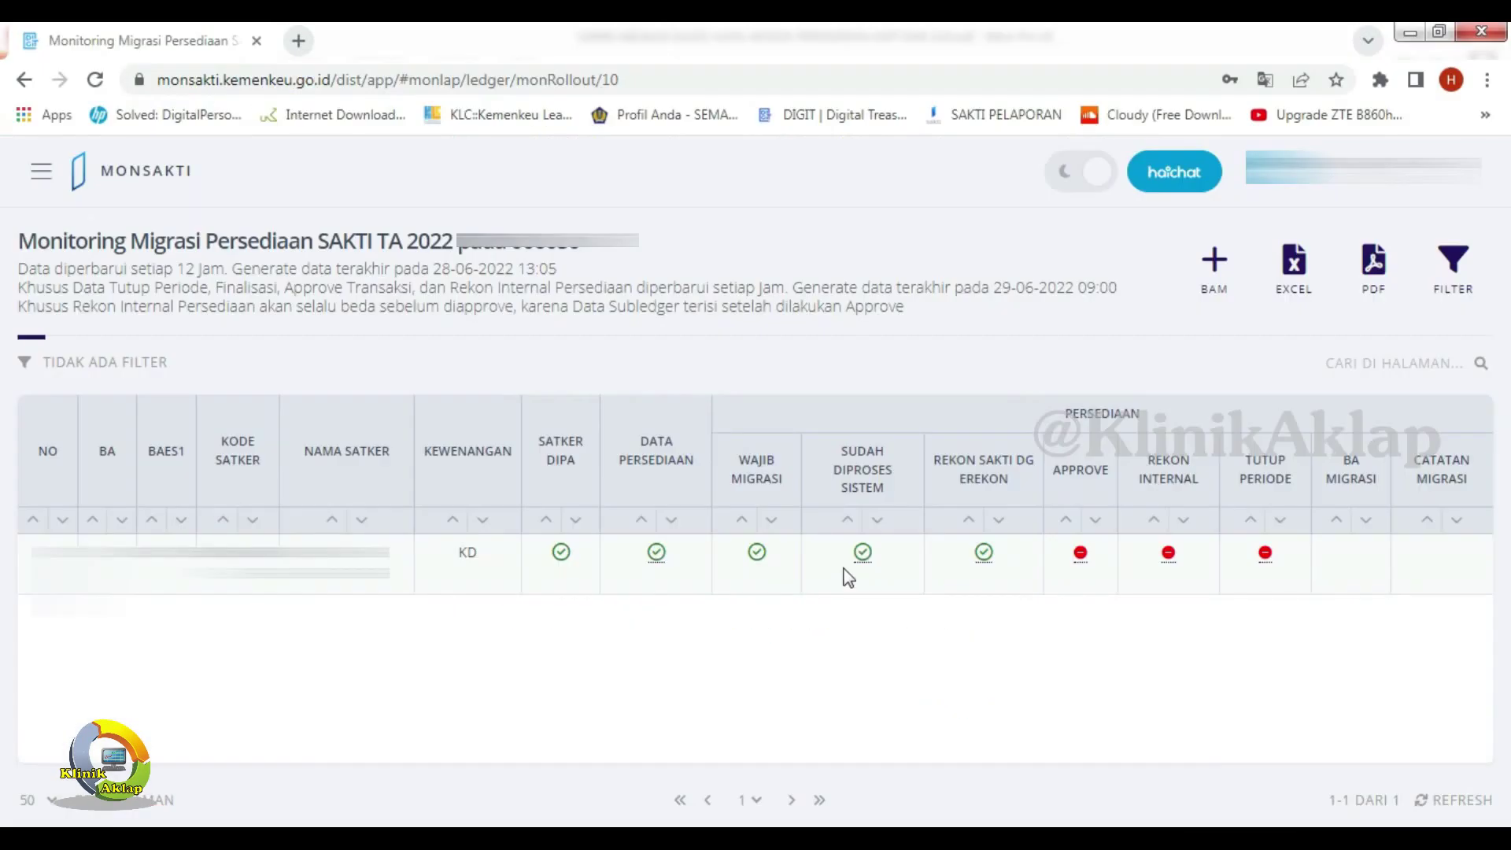
drag(826, 443, 876, 491)
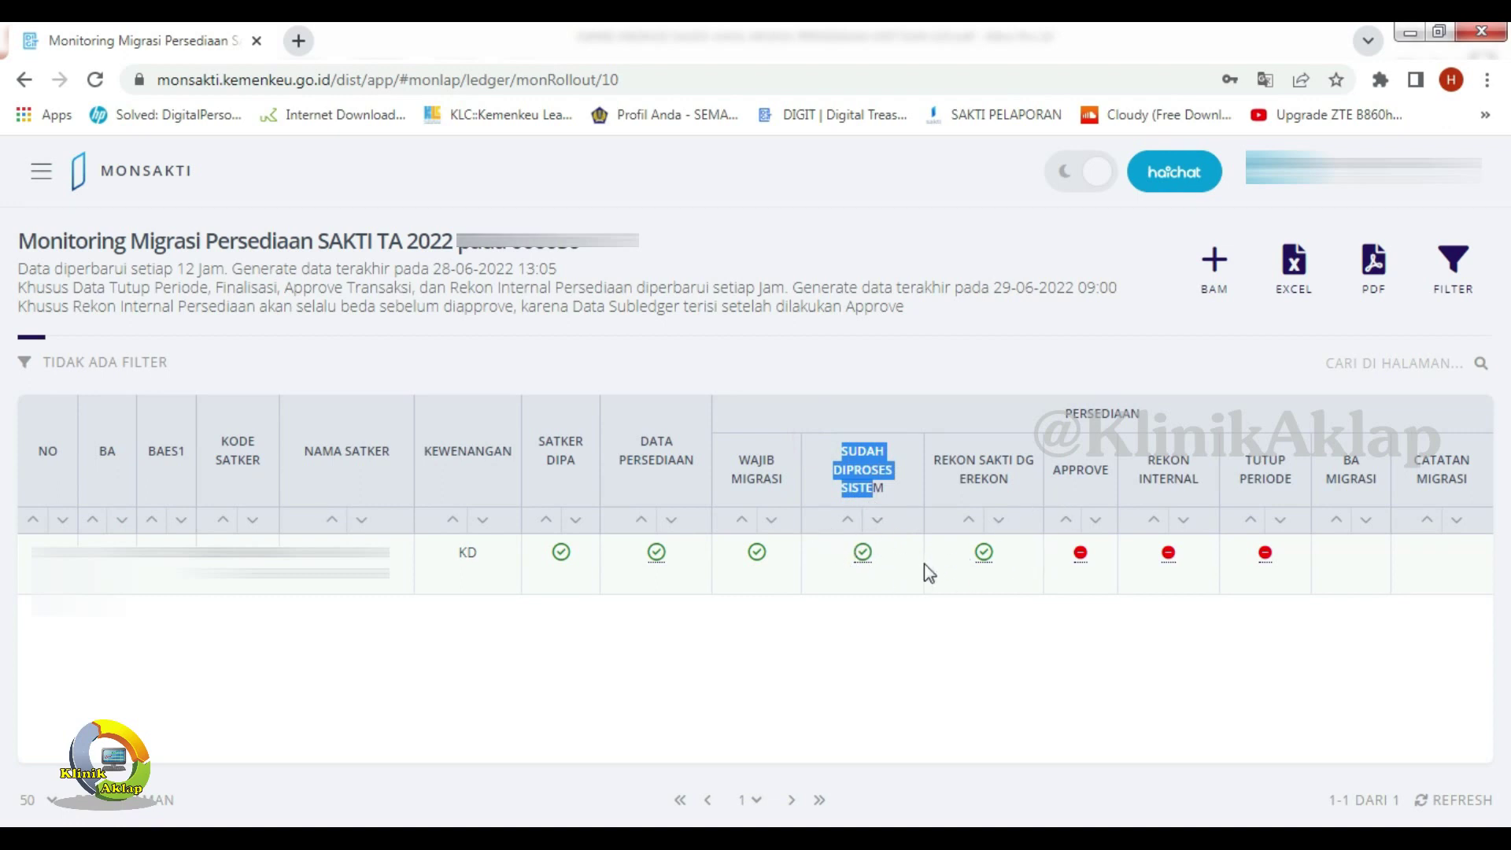
click(872, 635)
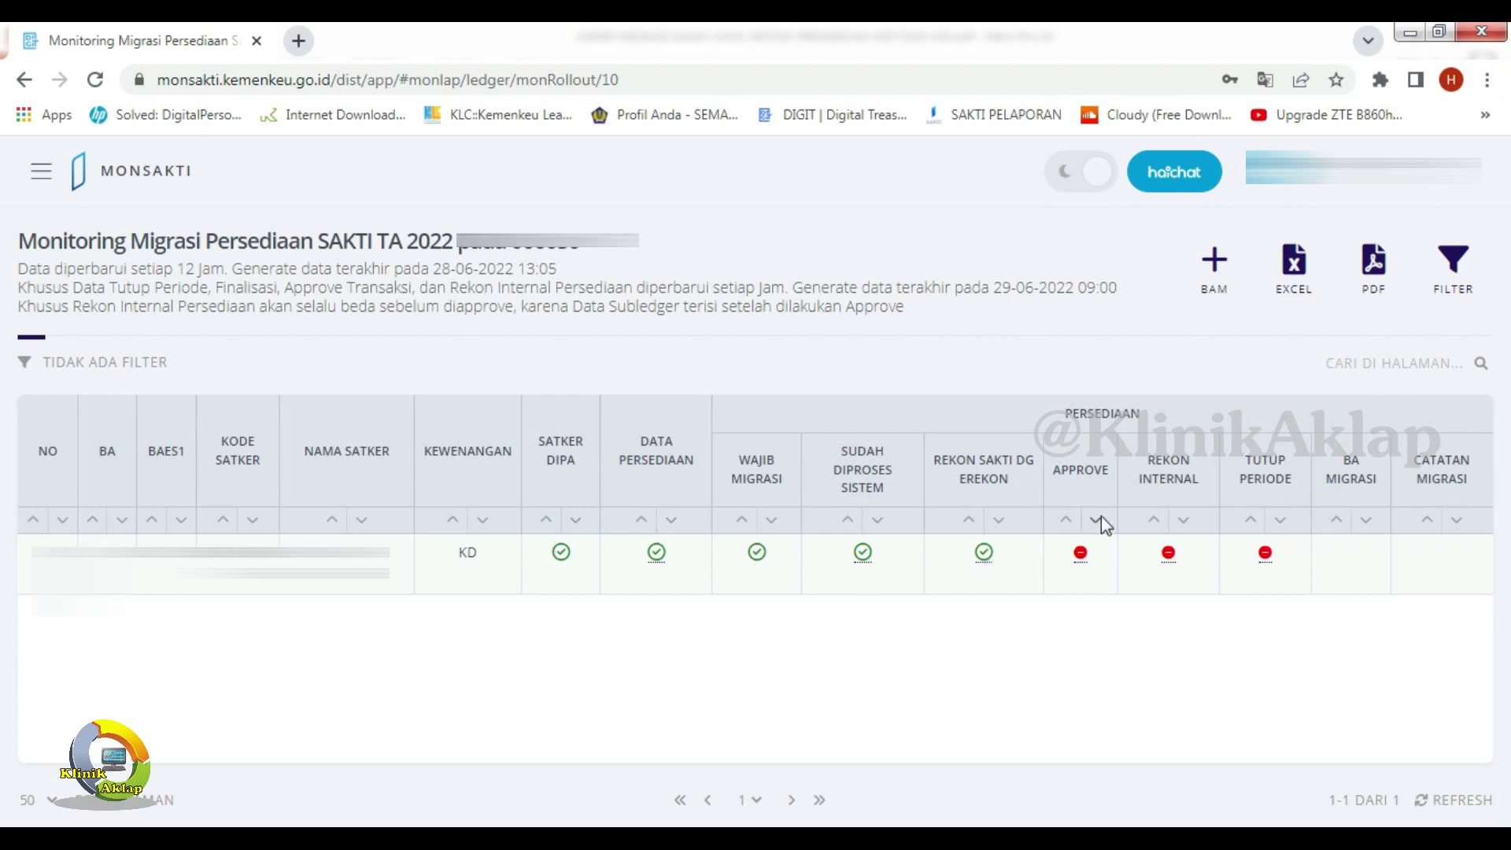
drag(948, 458, 1023, 484)
click(1015, 606)
Consult the PDF guide's instructions for printing the inventory reports and open Laporan BMN in E-Rekon-LK.
key(alt+Tab)
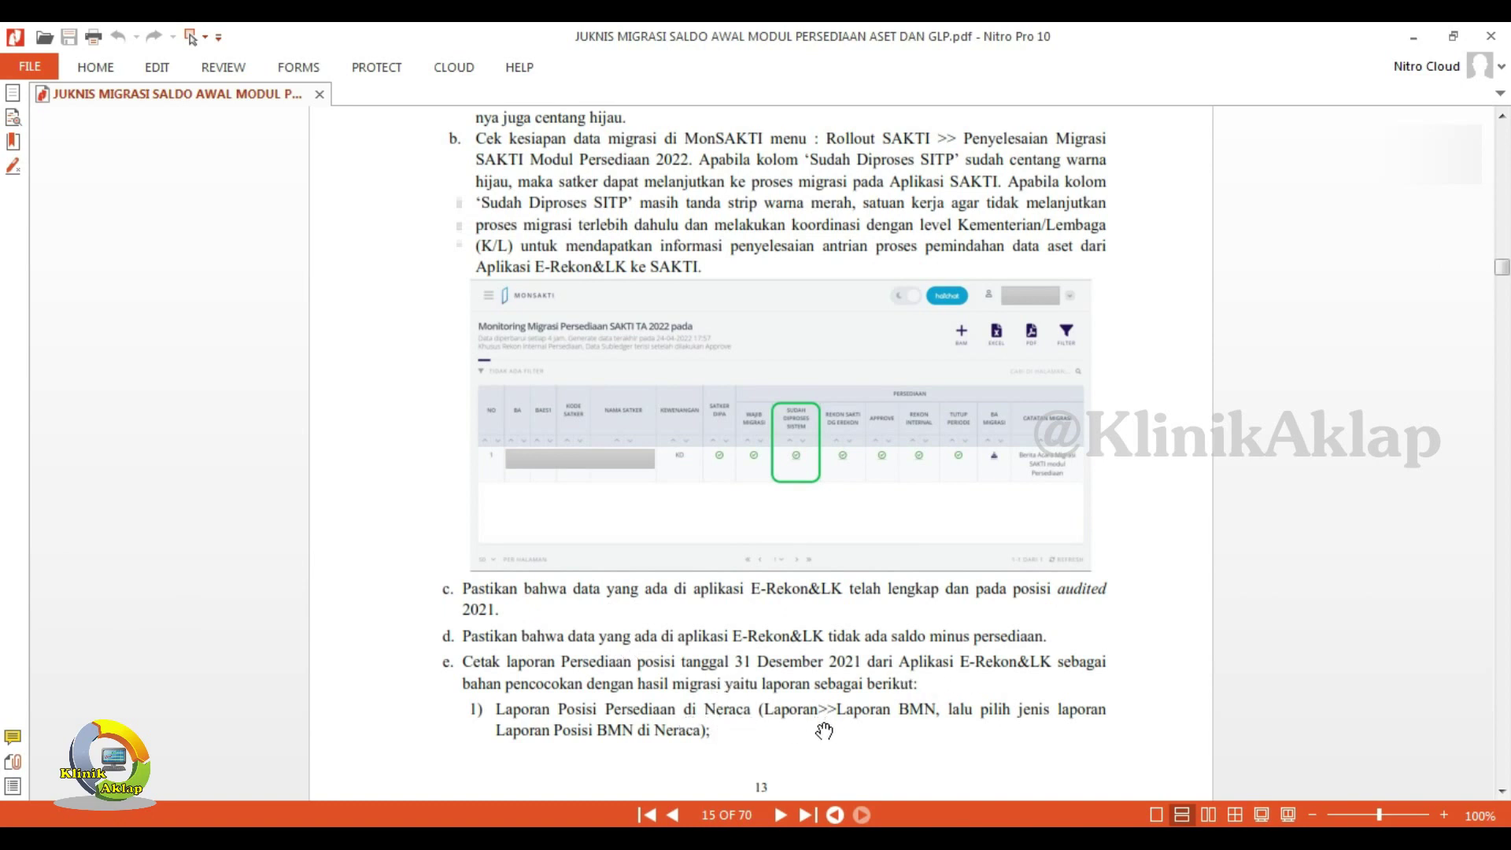
scroll(822, 724, down, 5)
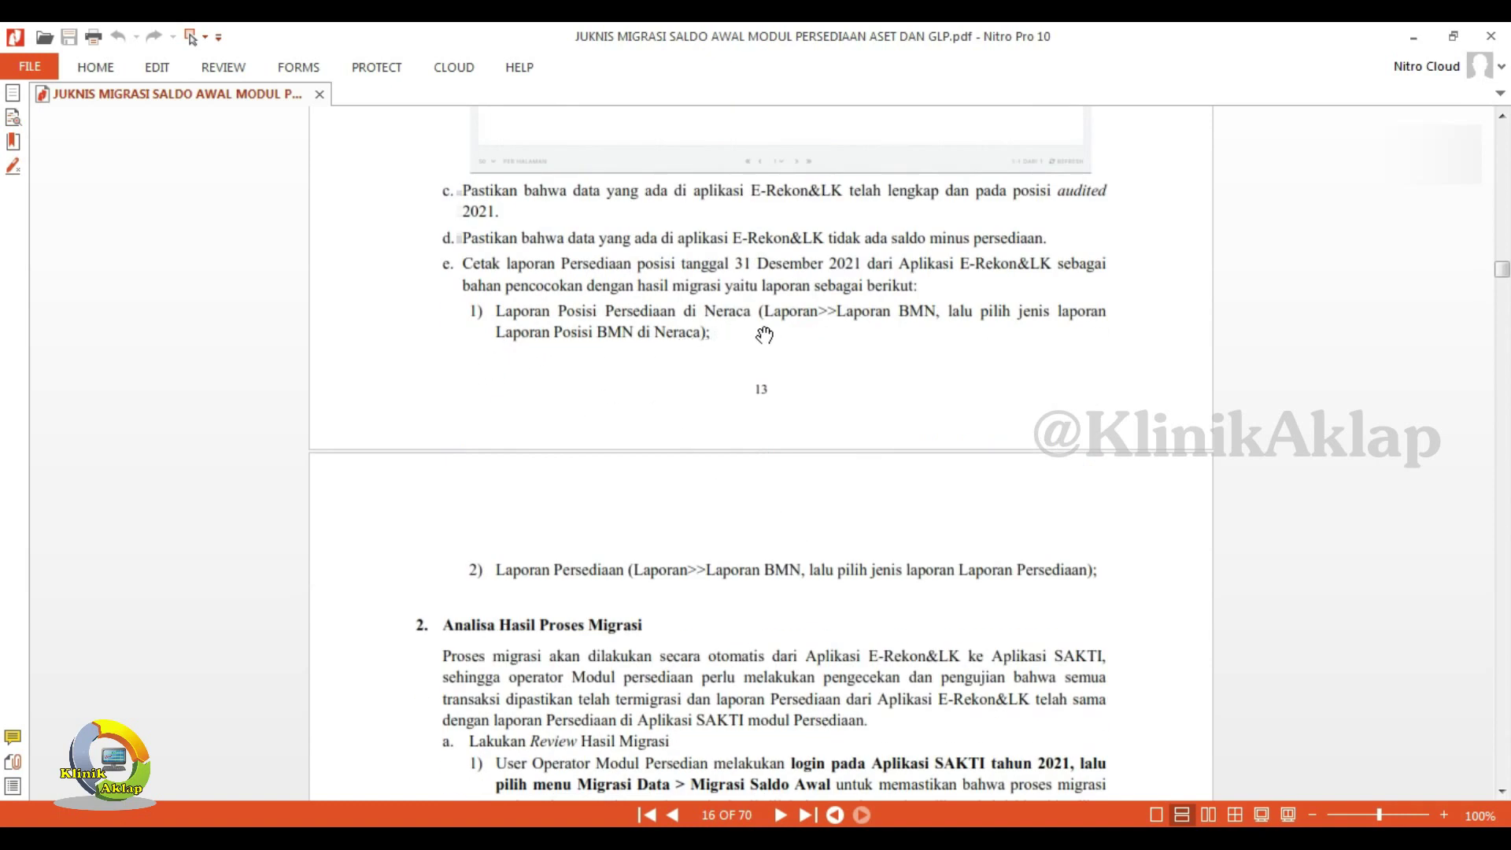
key(alt+Tab)
click(393, 41)
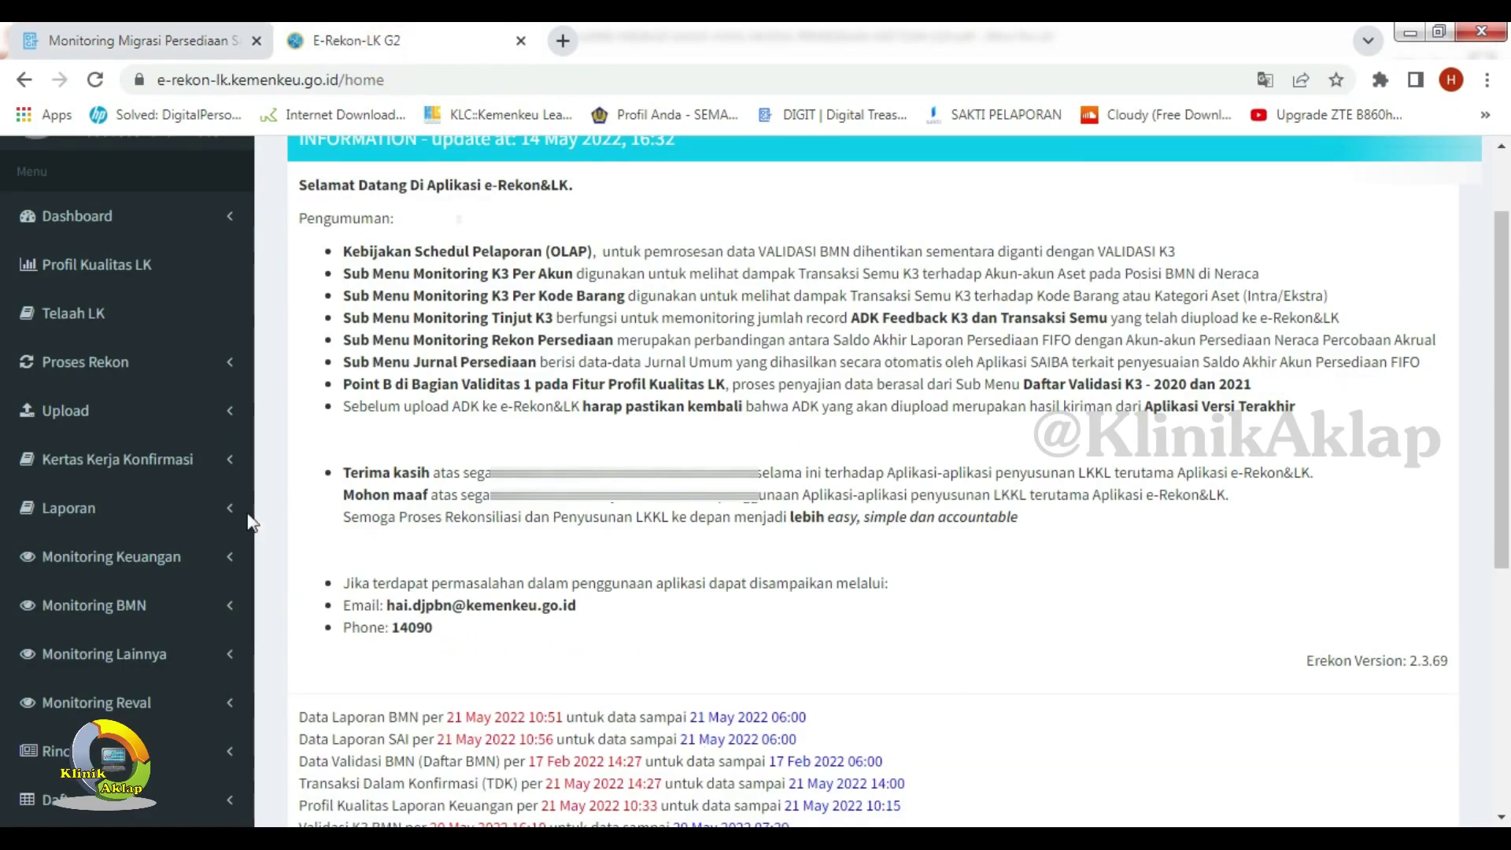
click(201, 511)
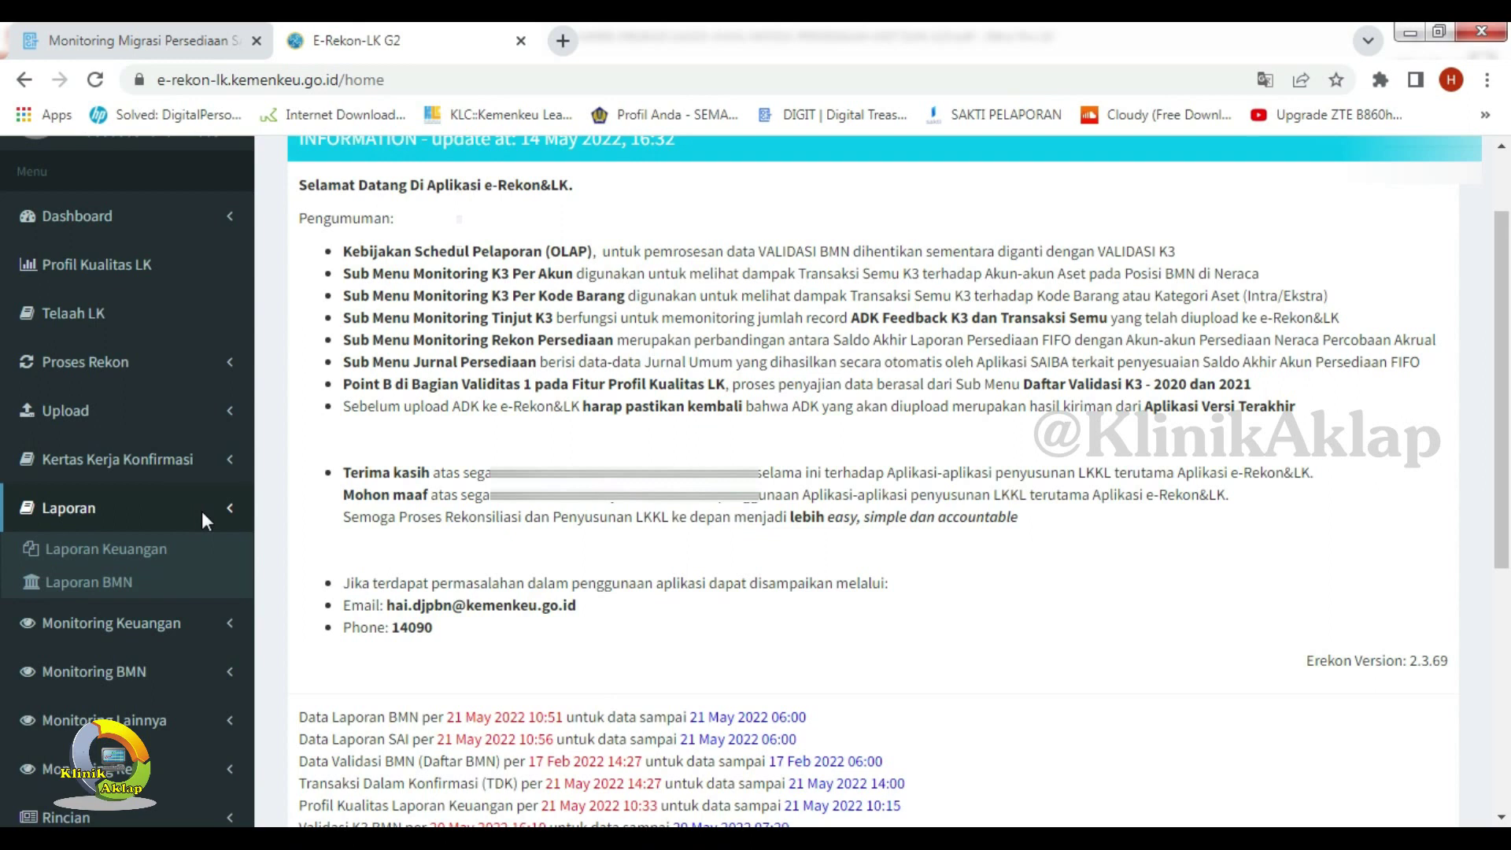
click(92, 585)
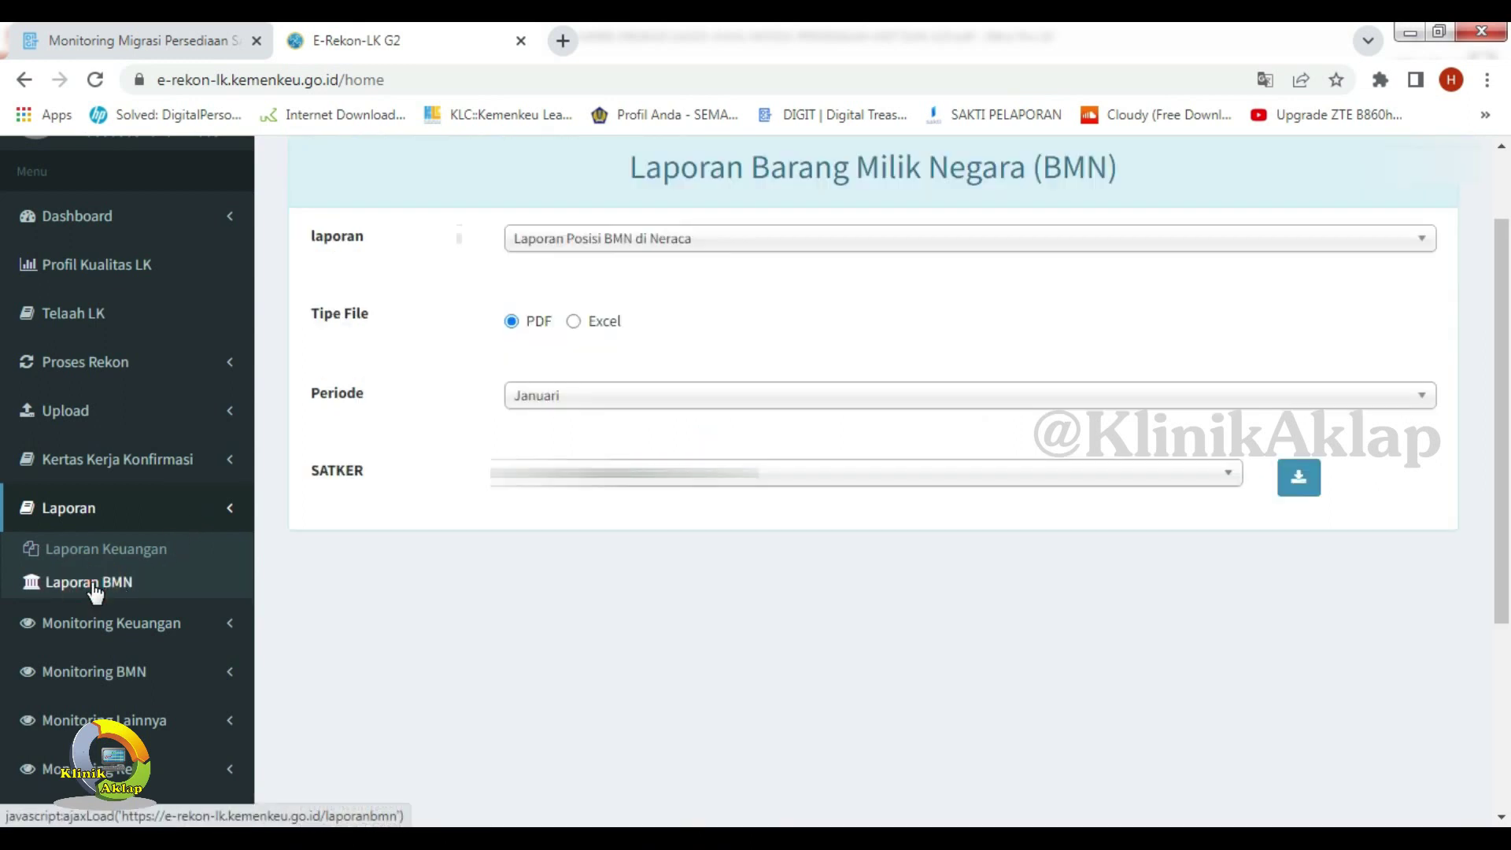
Download the Laporan Persediaan and the Laporan Posisi BMN di Neraca as PDF files for the Desember period.
click(902, 253)
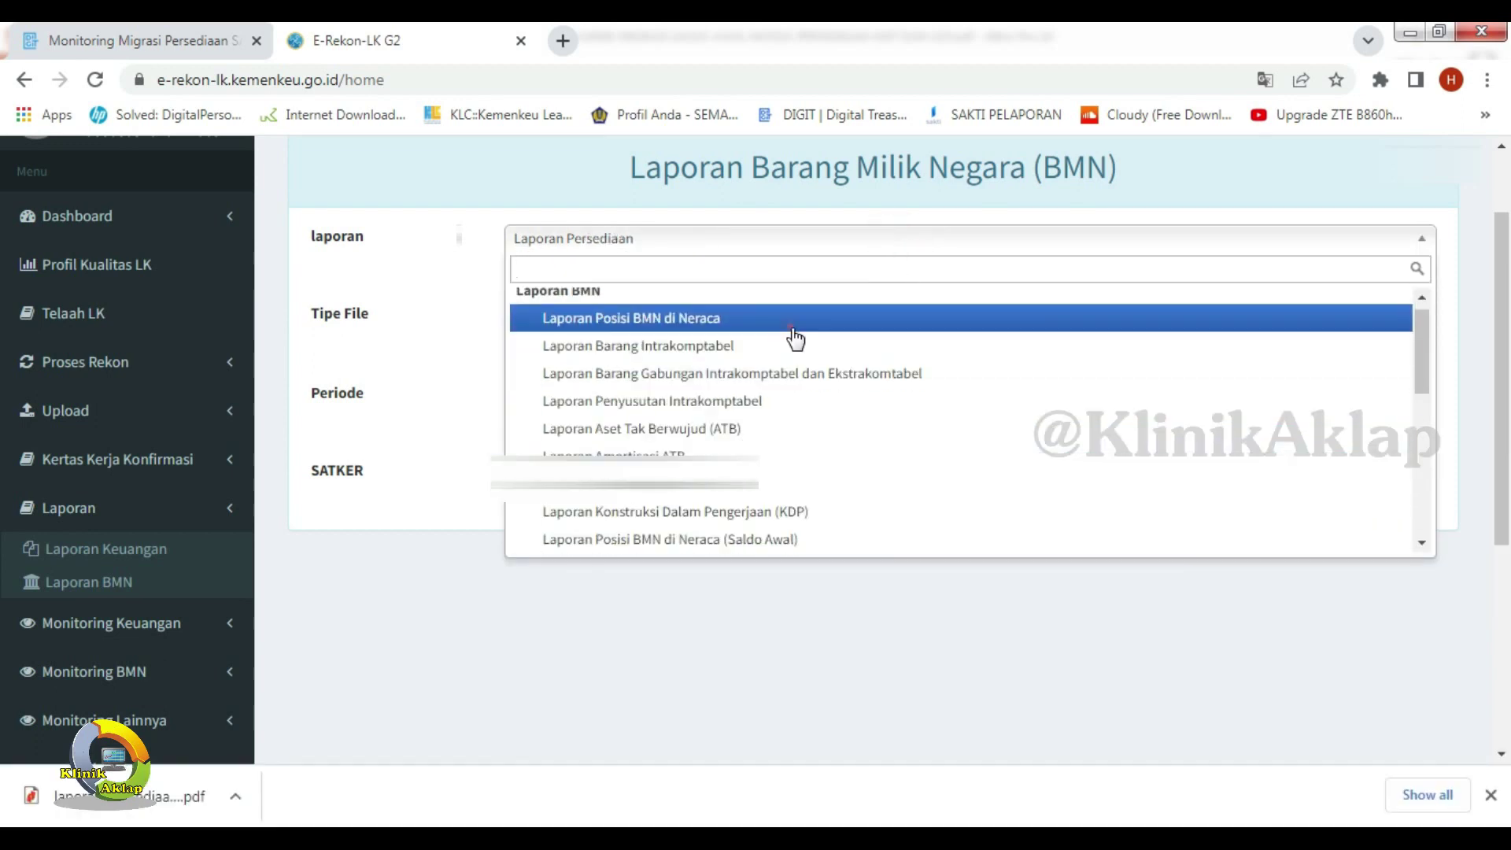
click(794, 319)
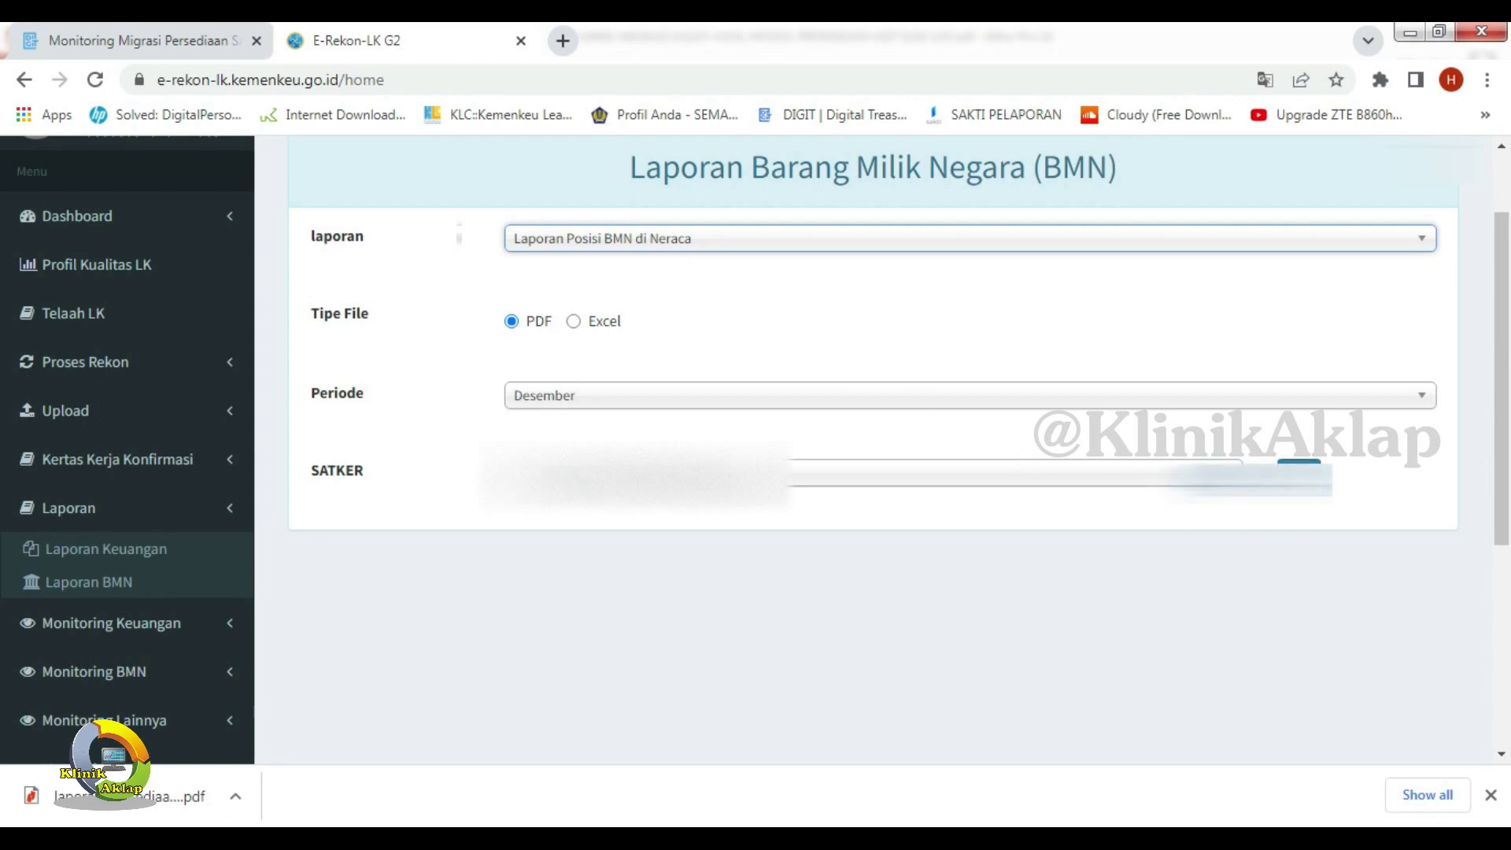
click(1298, 464)
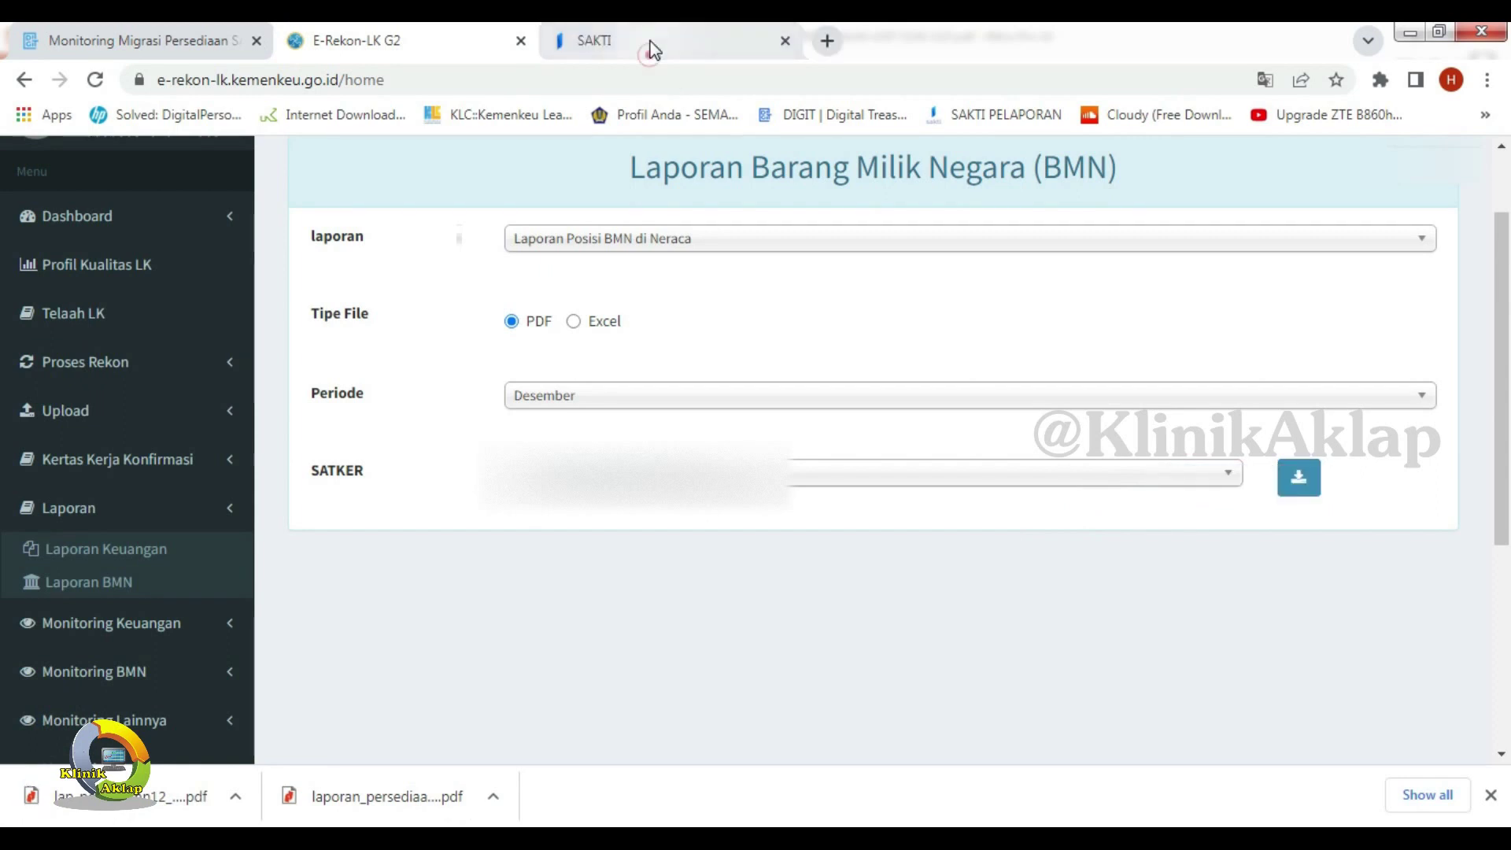
Switch to SAKTI and log in with the fiscal year set to 2021.
click(649, 43)
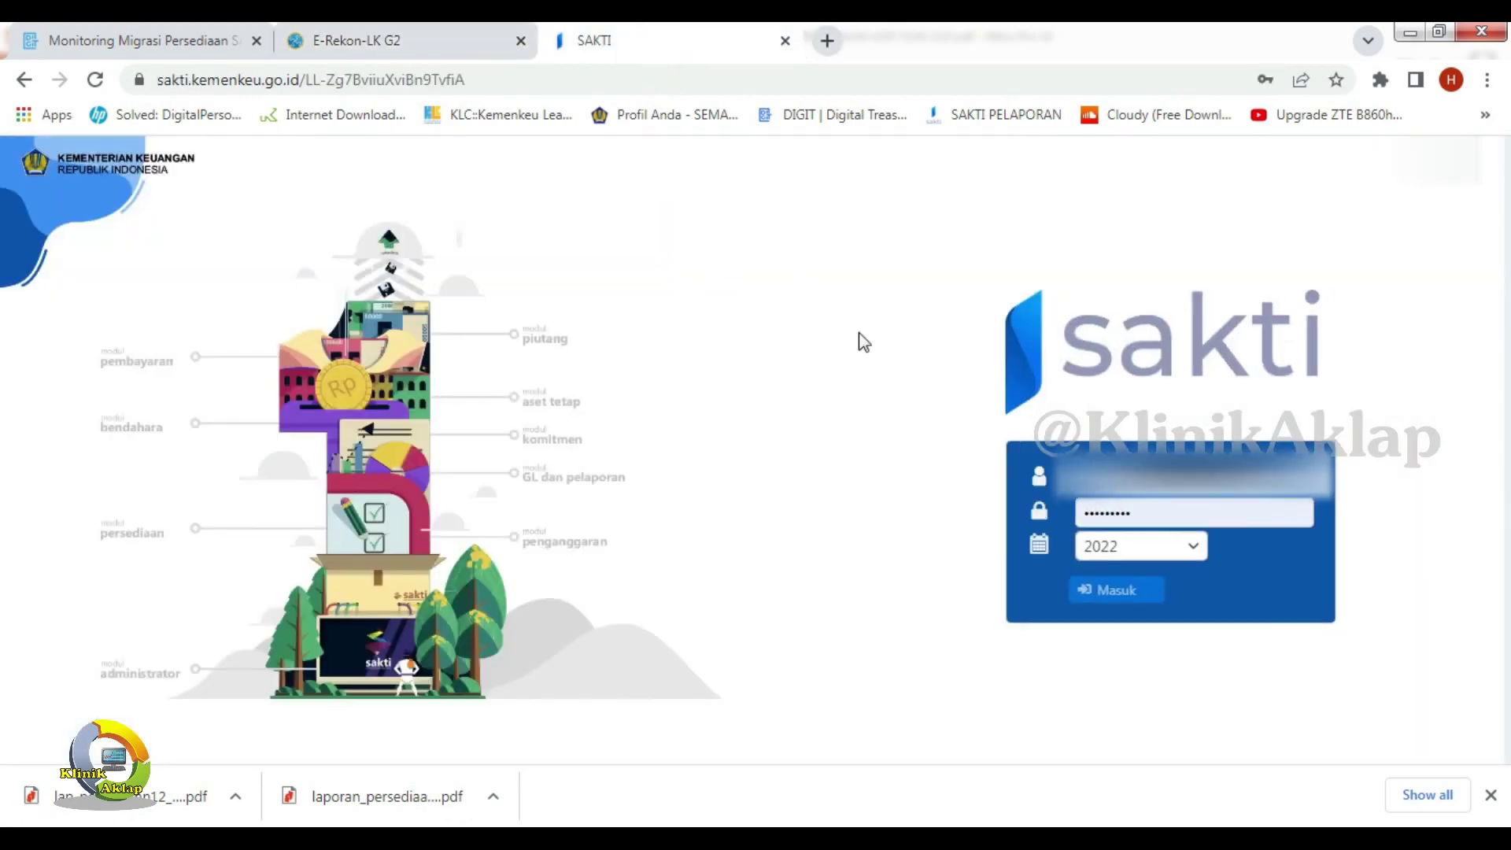
click(1188, 547)
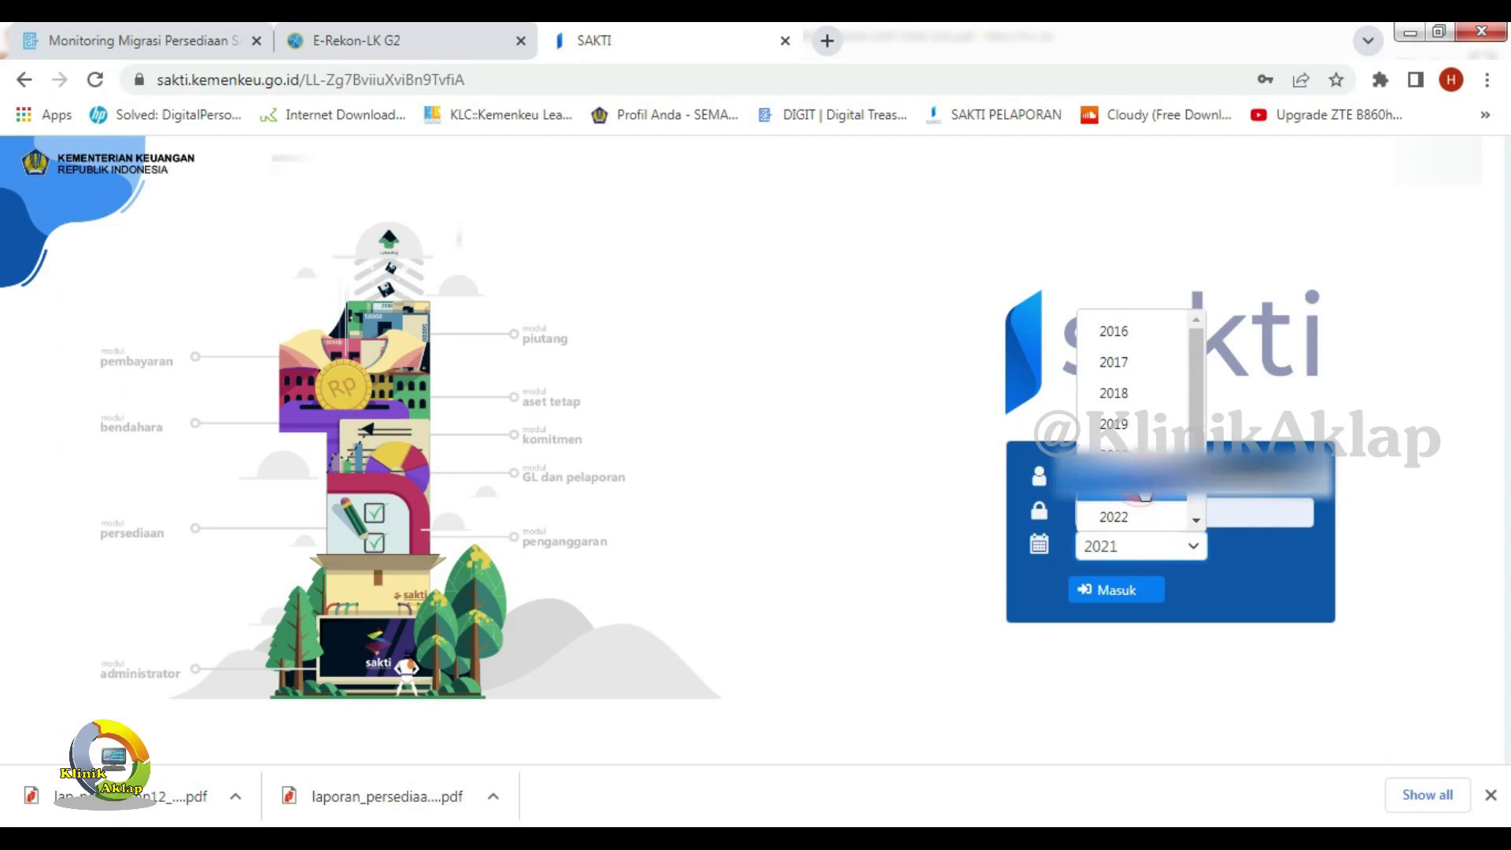
click(1145, 487)
click(1122, 598)
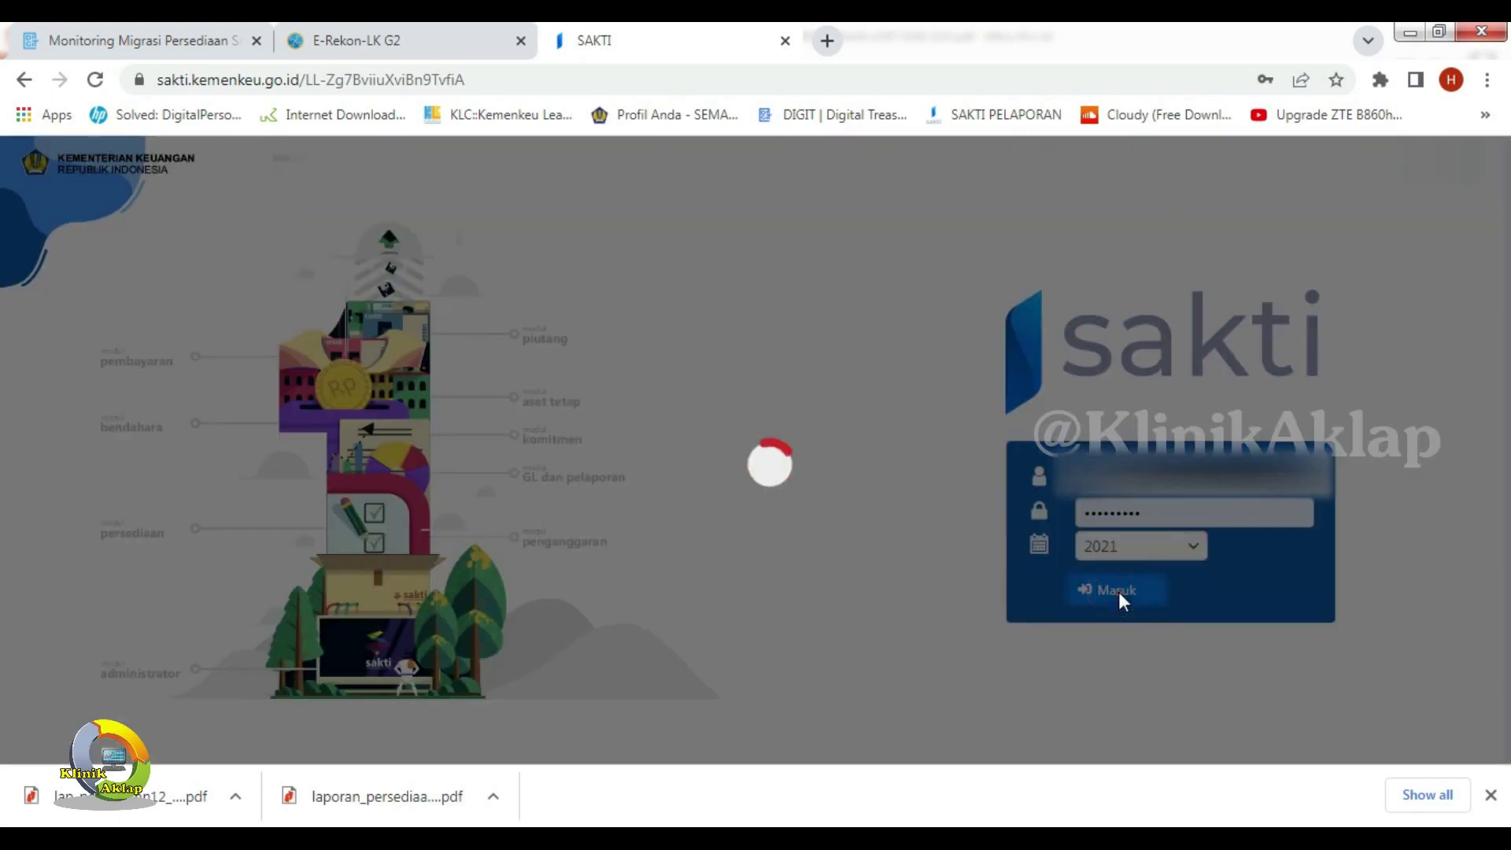
Open Migrasi Saldo Awal in the Migrasi Data section of the Persediaan module.
click(226, 405)
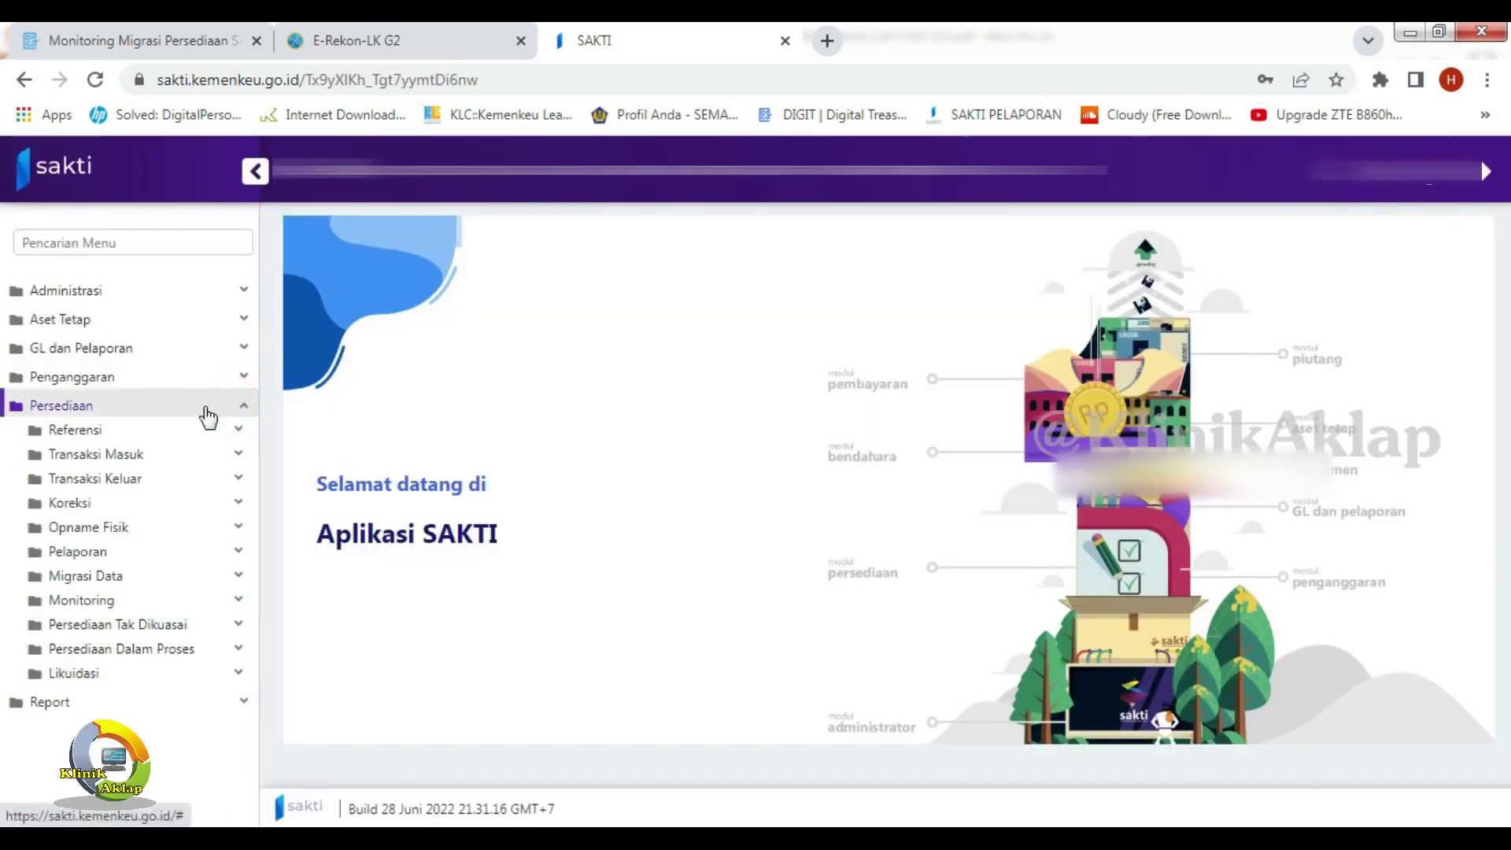
click(118, 579)
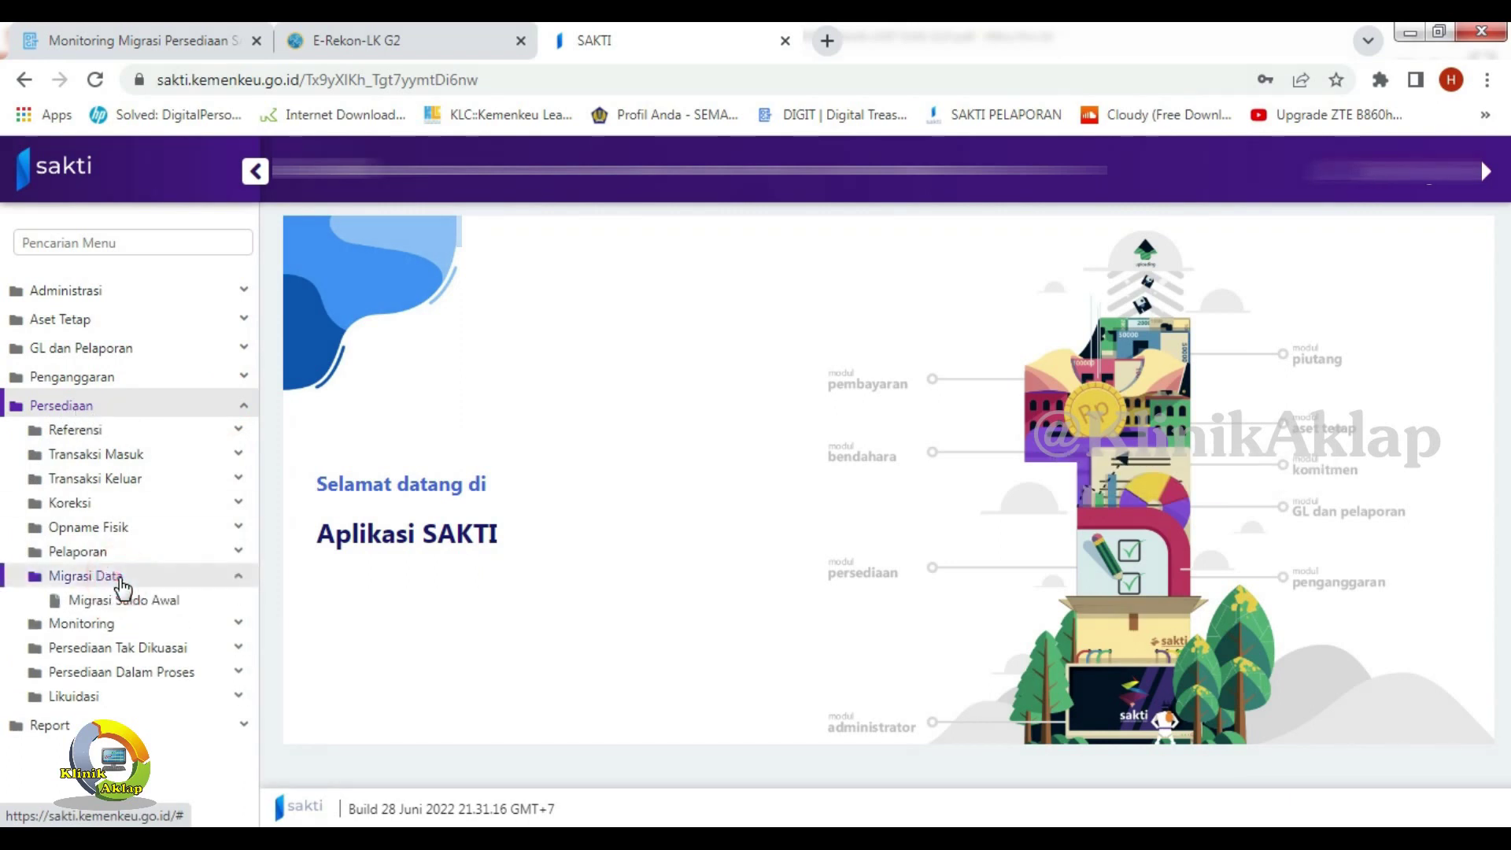
click(130, 604)
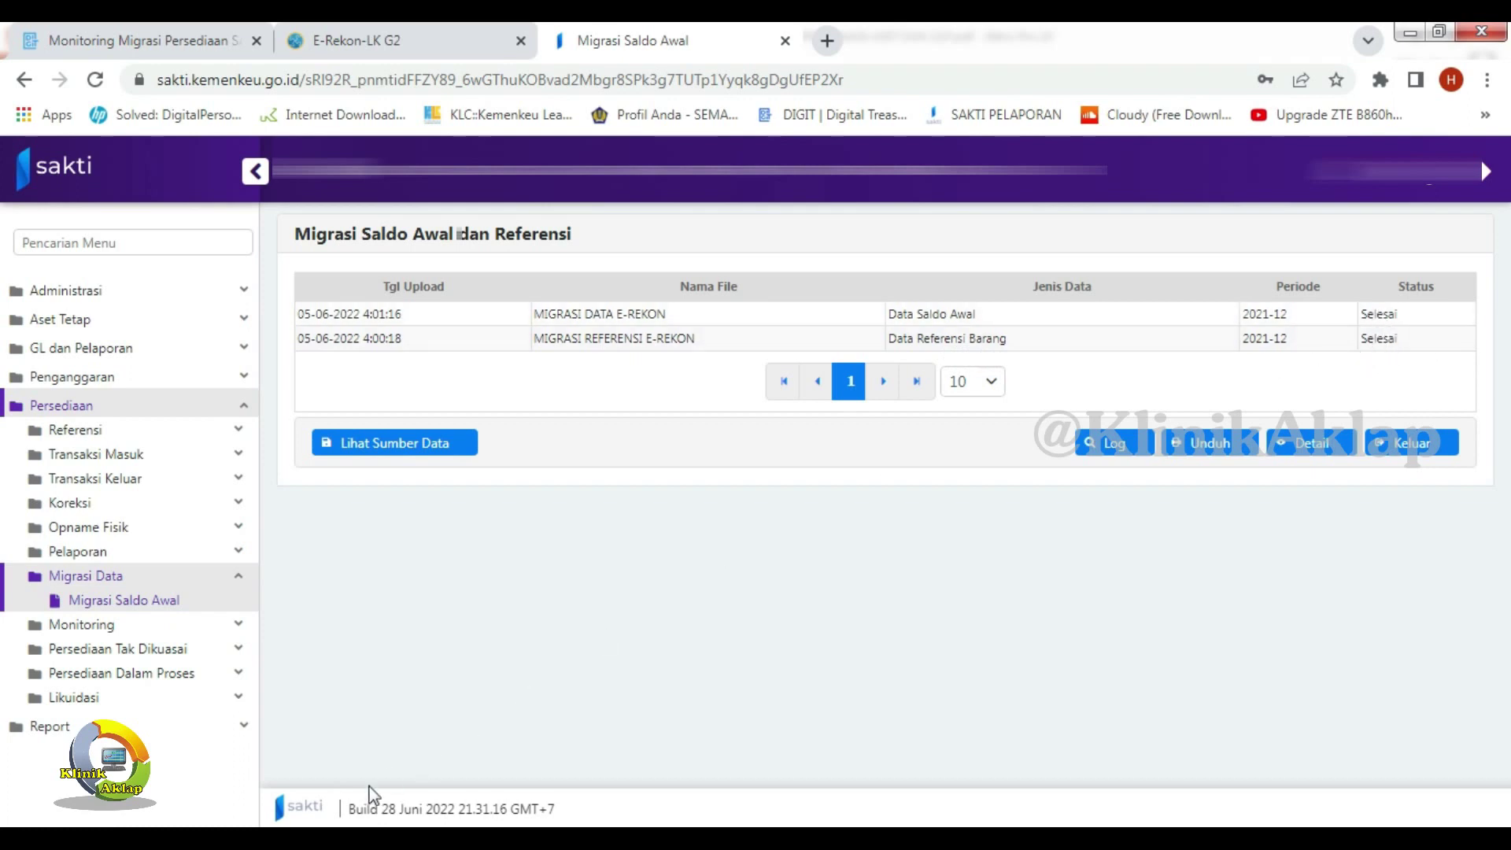
Consult the guide's migration review section and download the Data Saldo Awal report of MIGRASI DATA E-REKON from SAKTI.
click(352, 837)
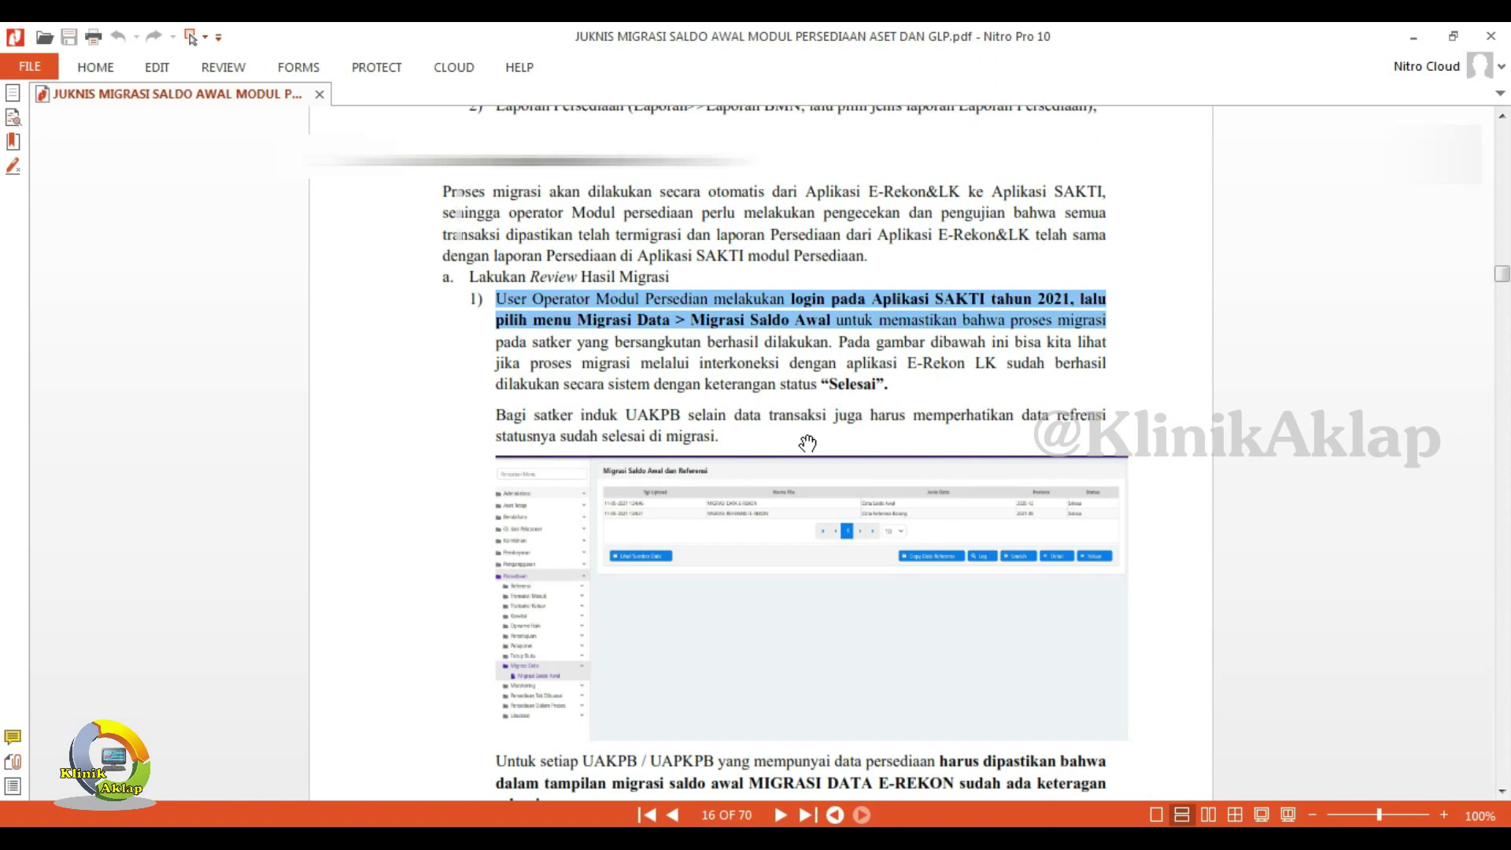
scroll(869, 635, down, 5)
key(alt+Tab)
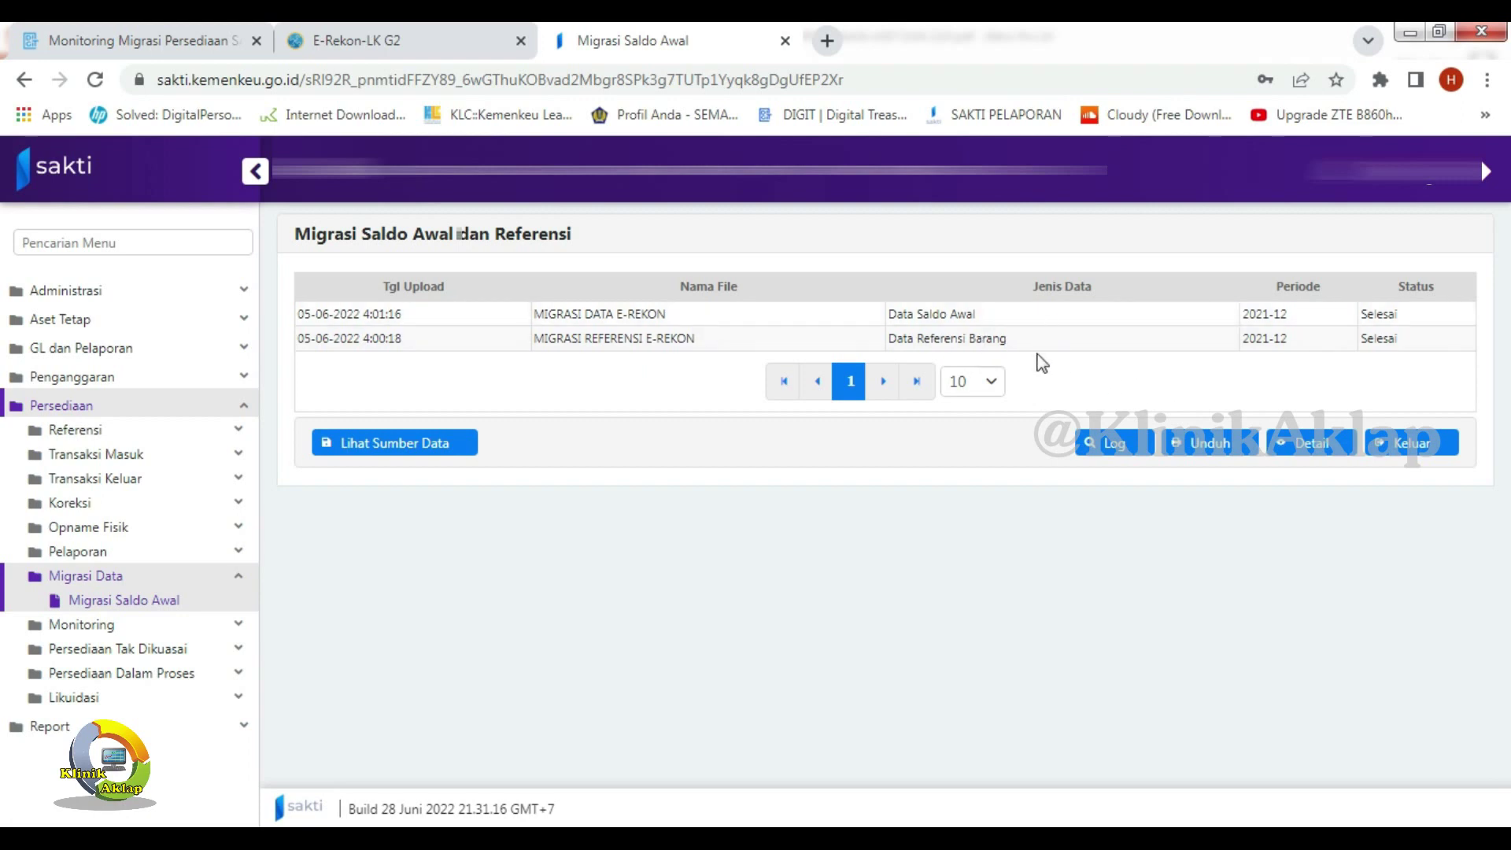
click(974, 314)
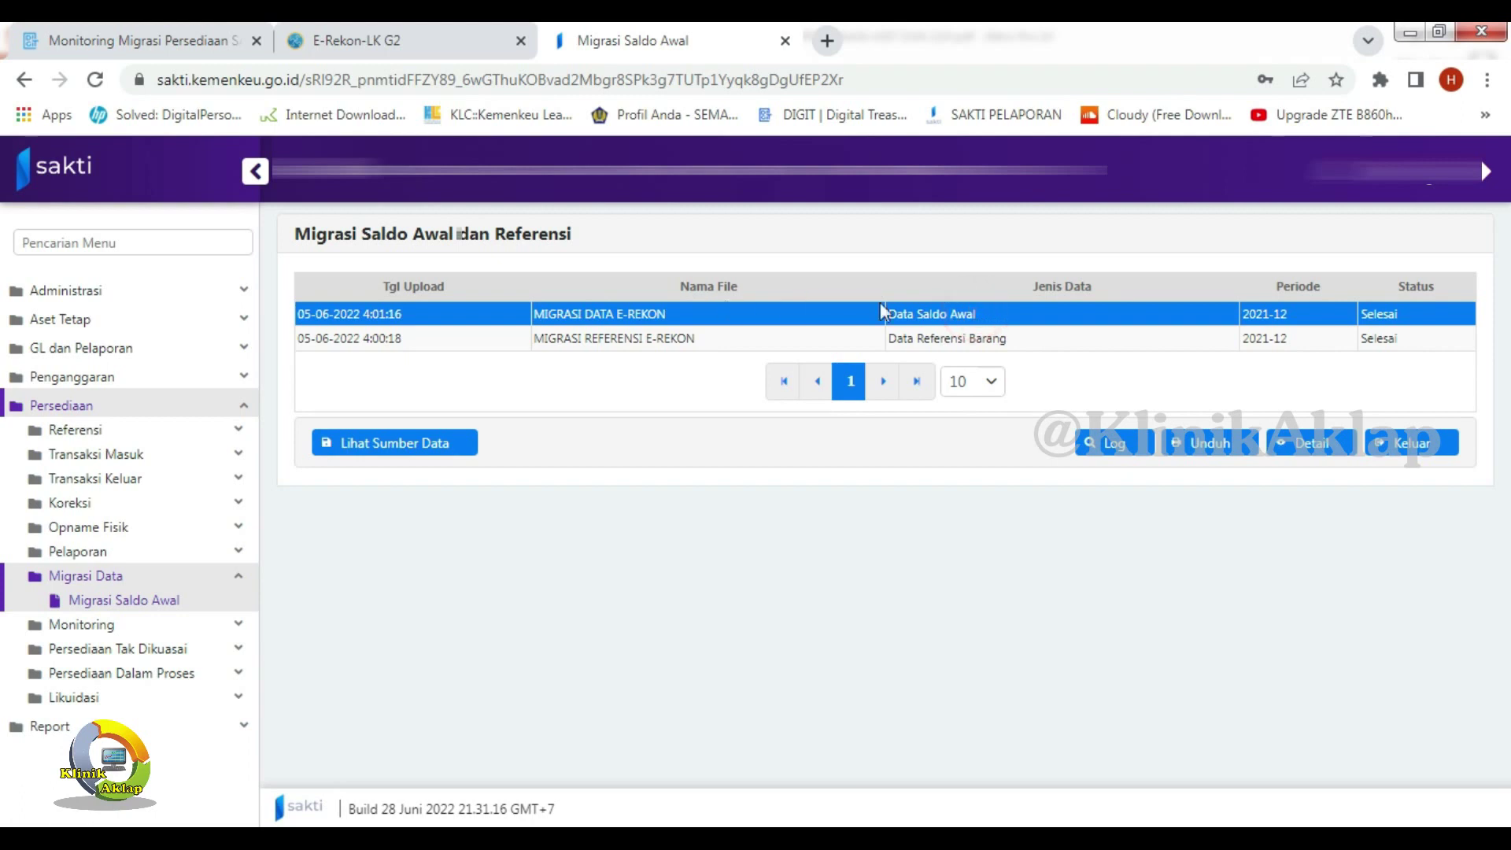
click(1208, 444)
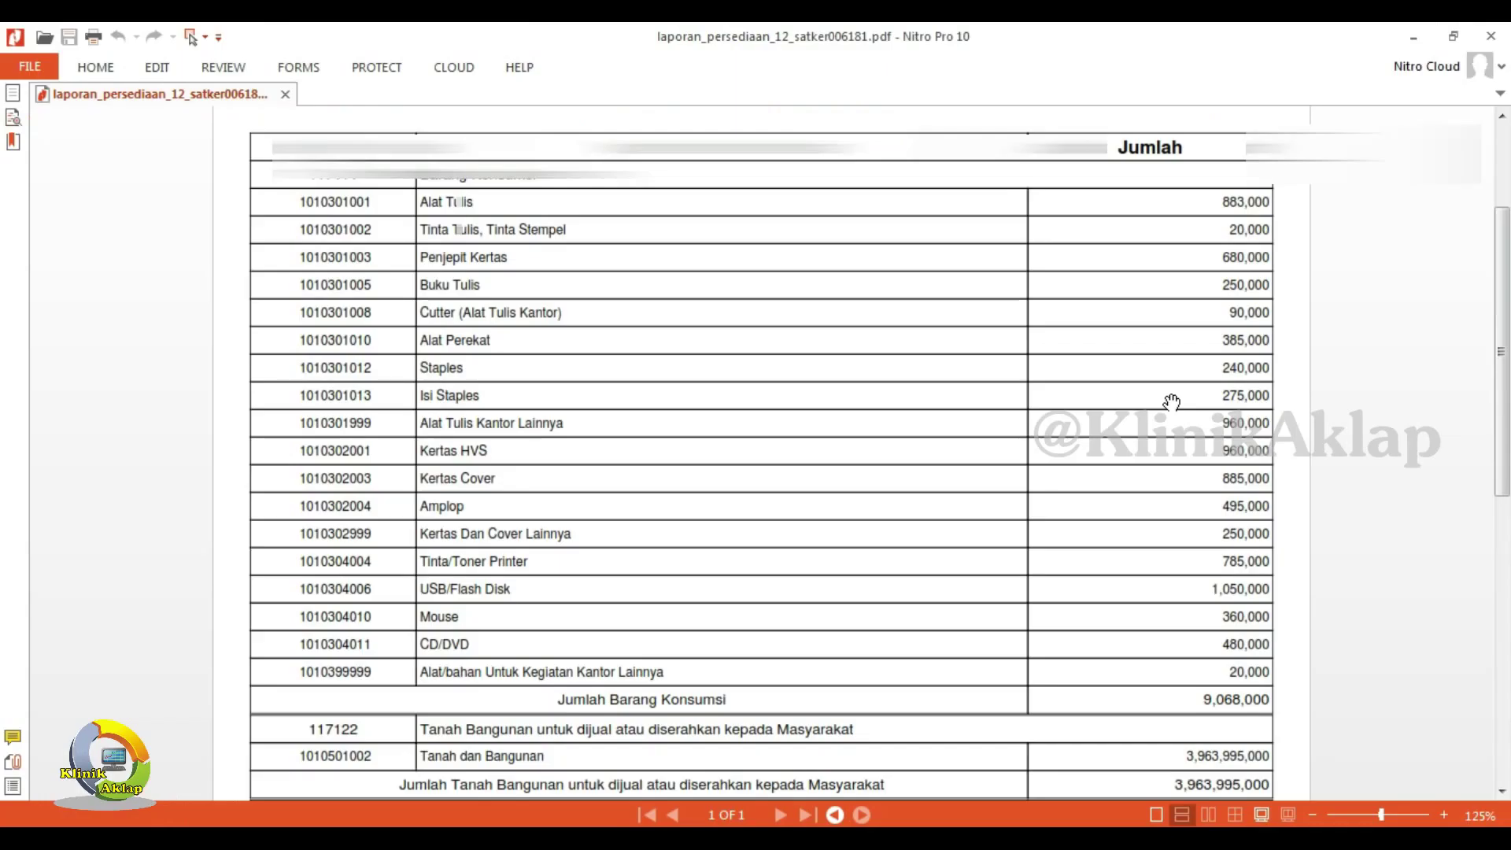
Compare the item amounts and grand total of the E-Rekon Laporan Persediaan PDF with the SAKTI Data Saldo Awal PDF.
scroll(1234, 181, down, 2)
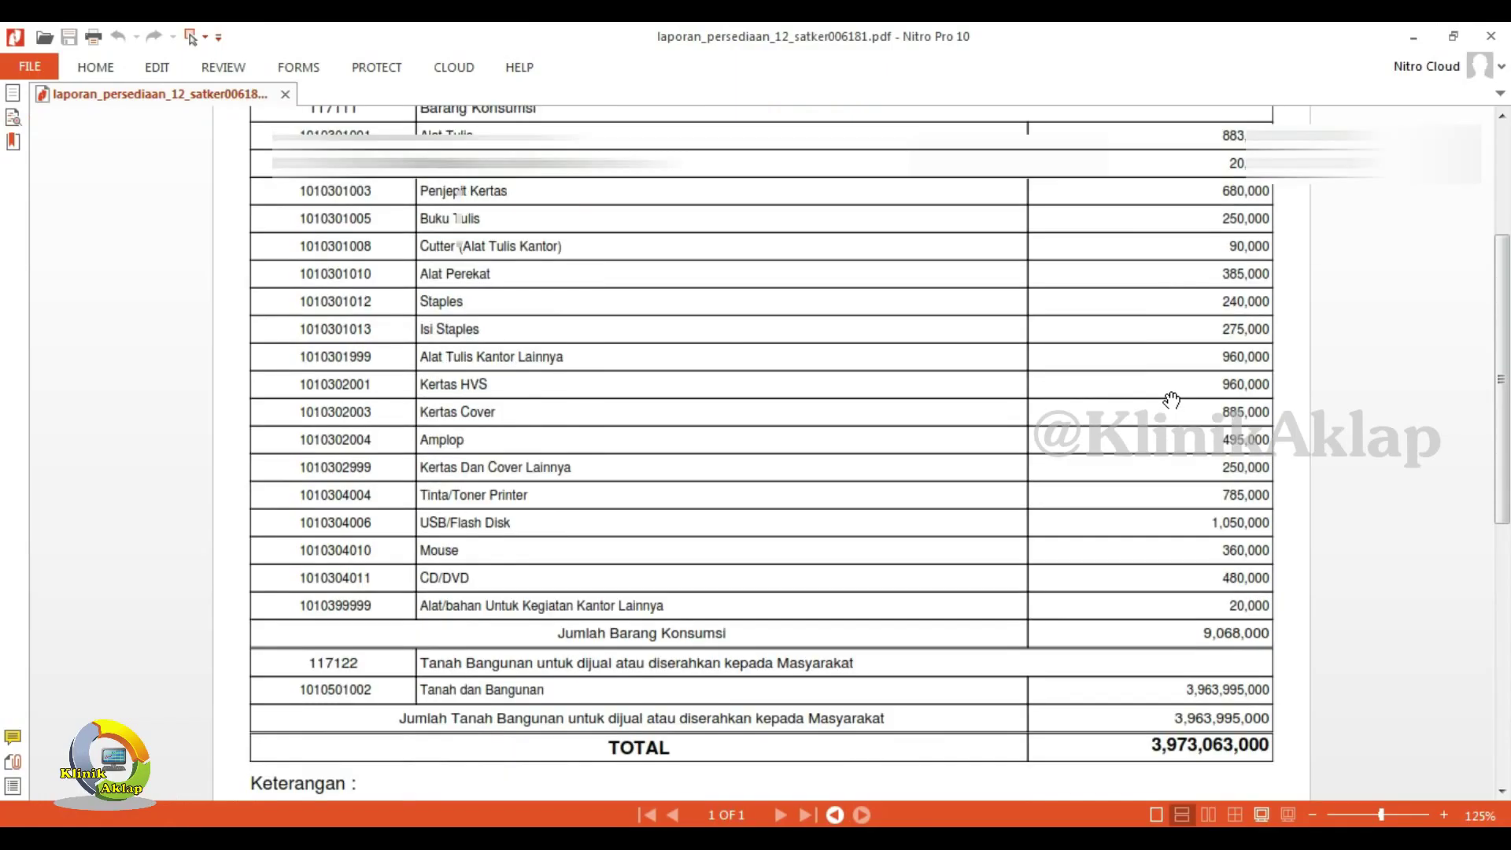
key(alt+Tab)
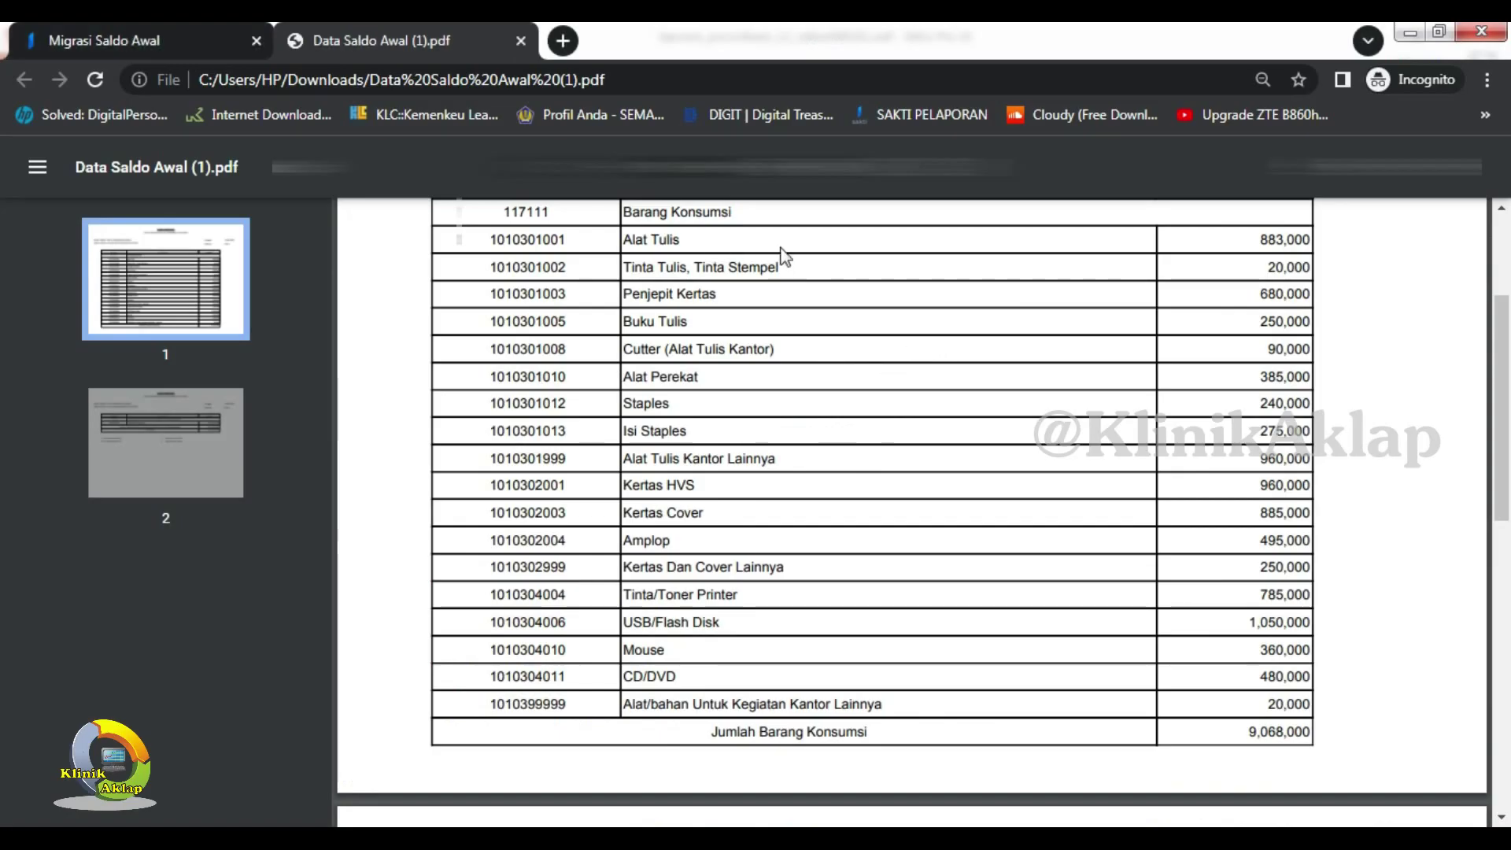
scroll(1237, 375, down, 5)
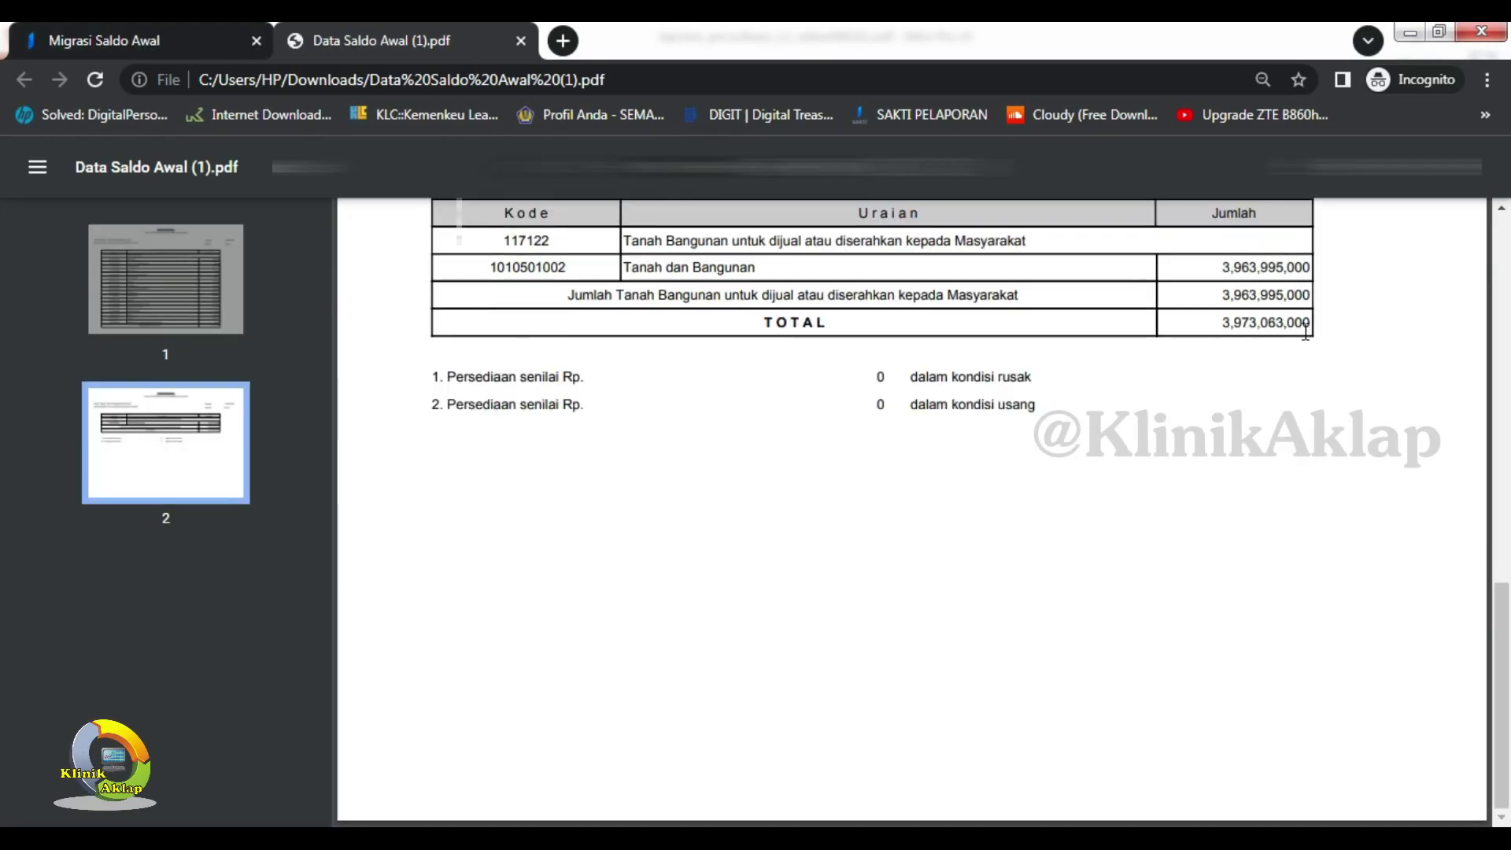
key(alt+Tab)
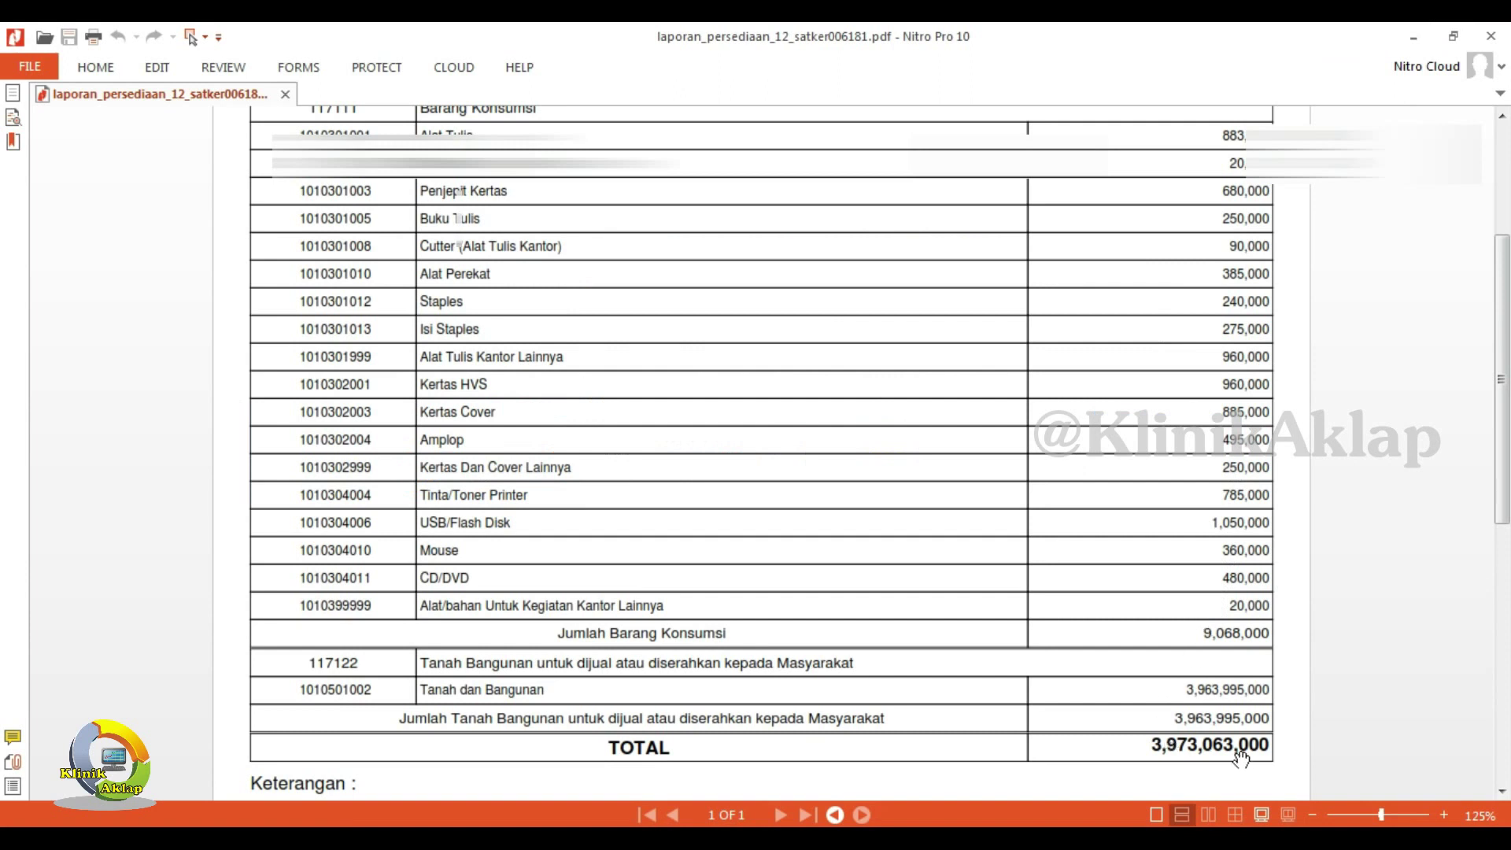
key(alt+Tab)
double_click(1220, 324)
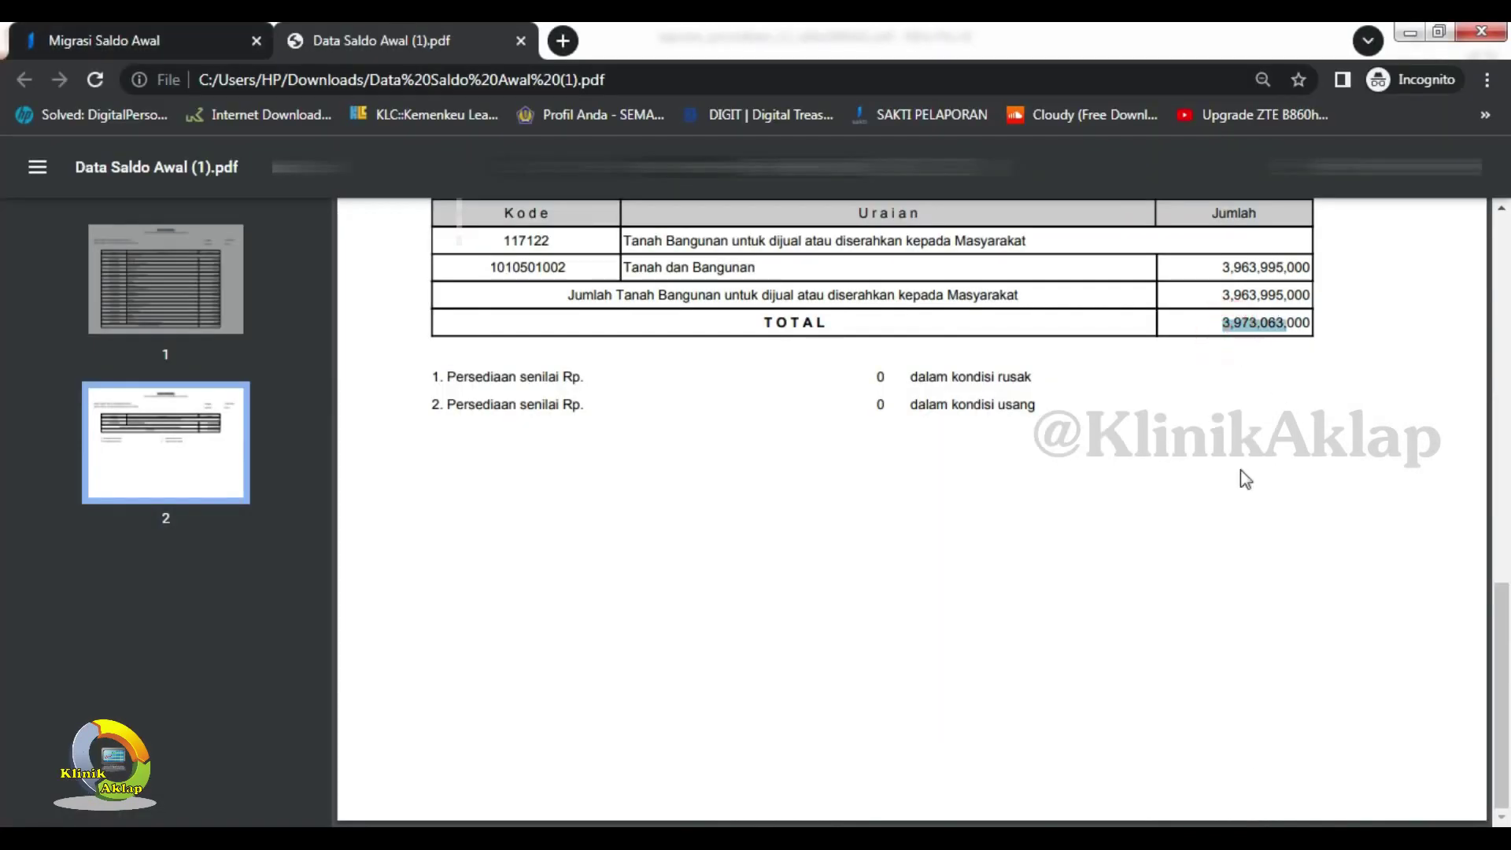
key(alt+Tab)
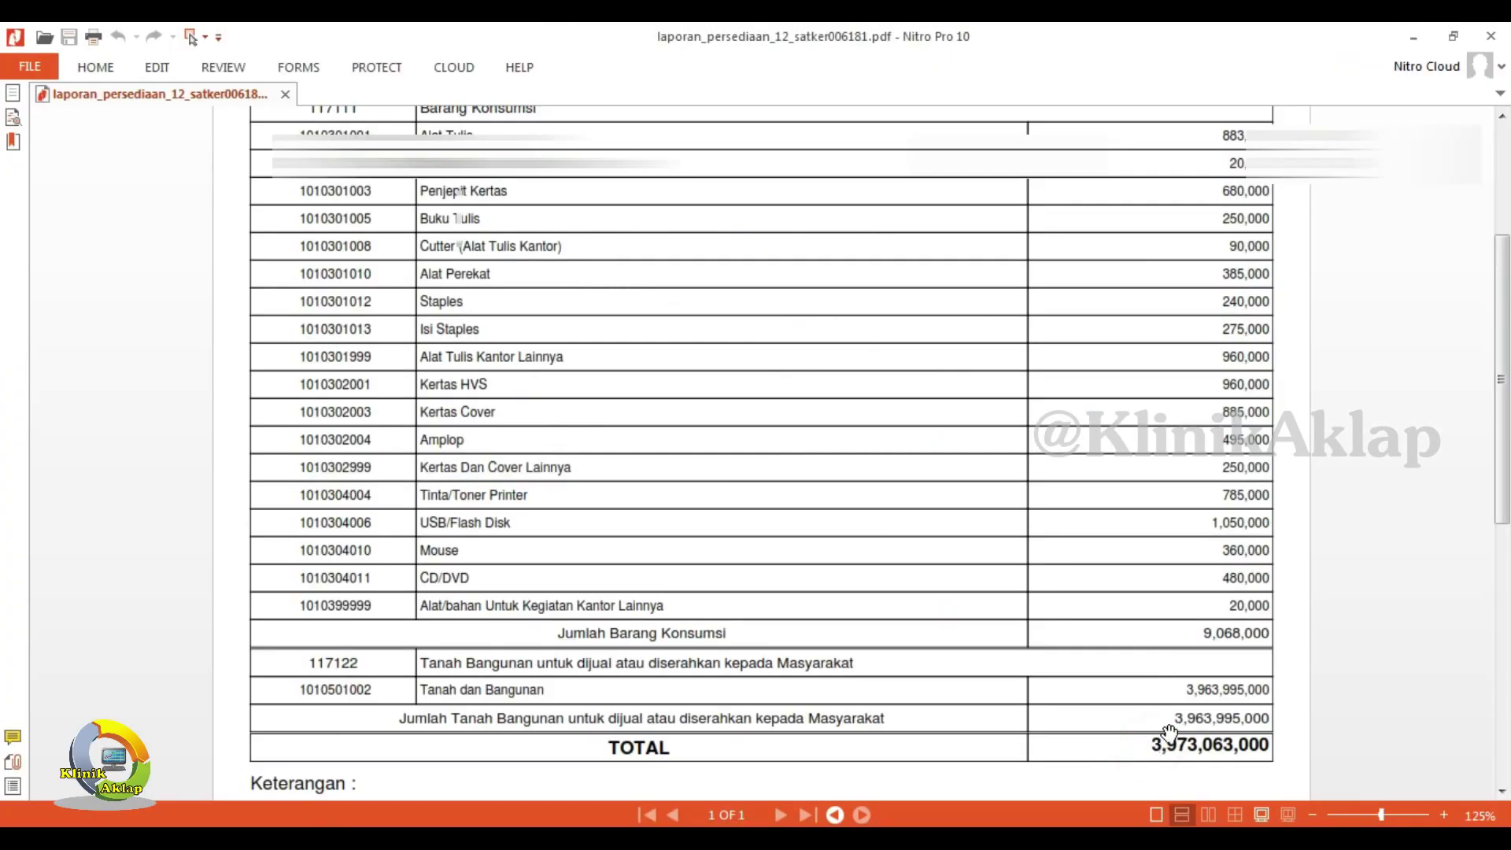
key(alt+Tab)
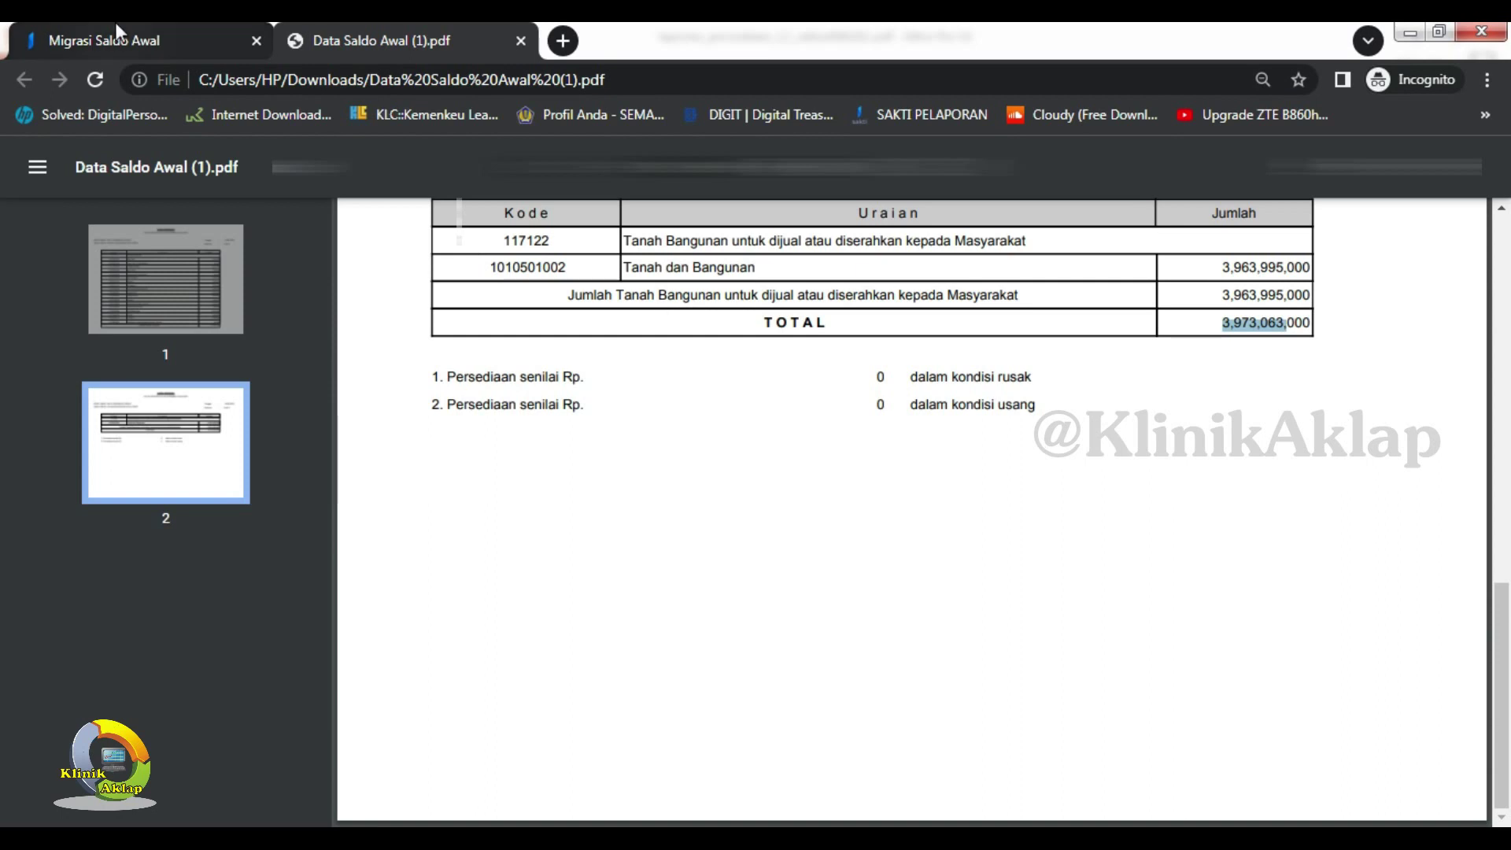
Return to the Migrasi Saldo Awal list and select the Data Referensi Barang record.
click(114, 46)
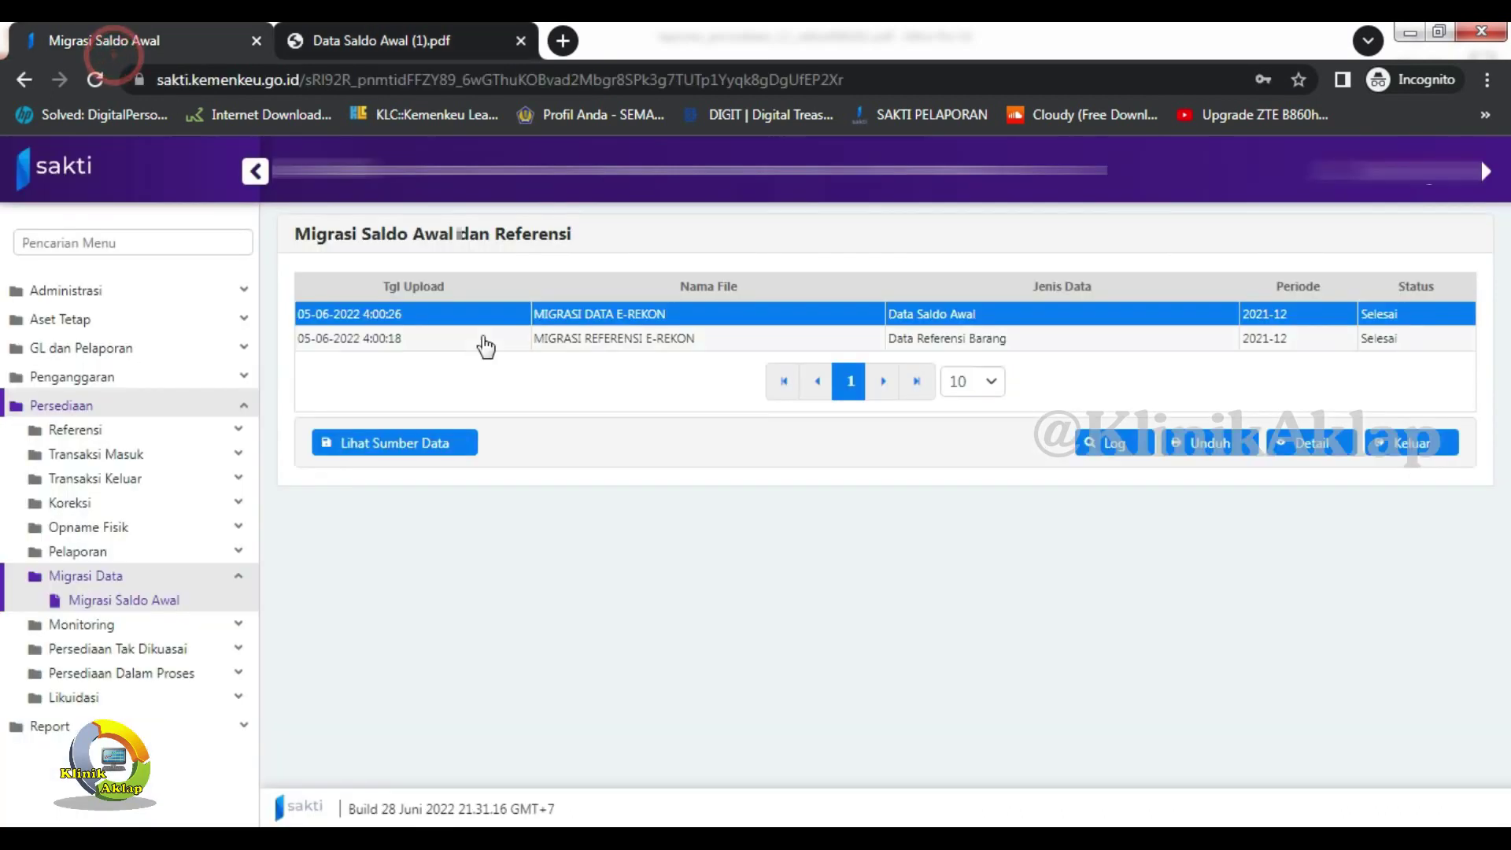
click(968, 340)
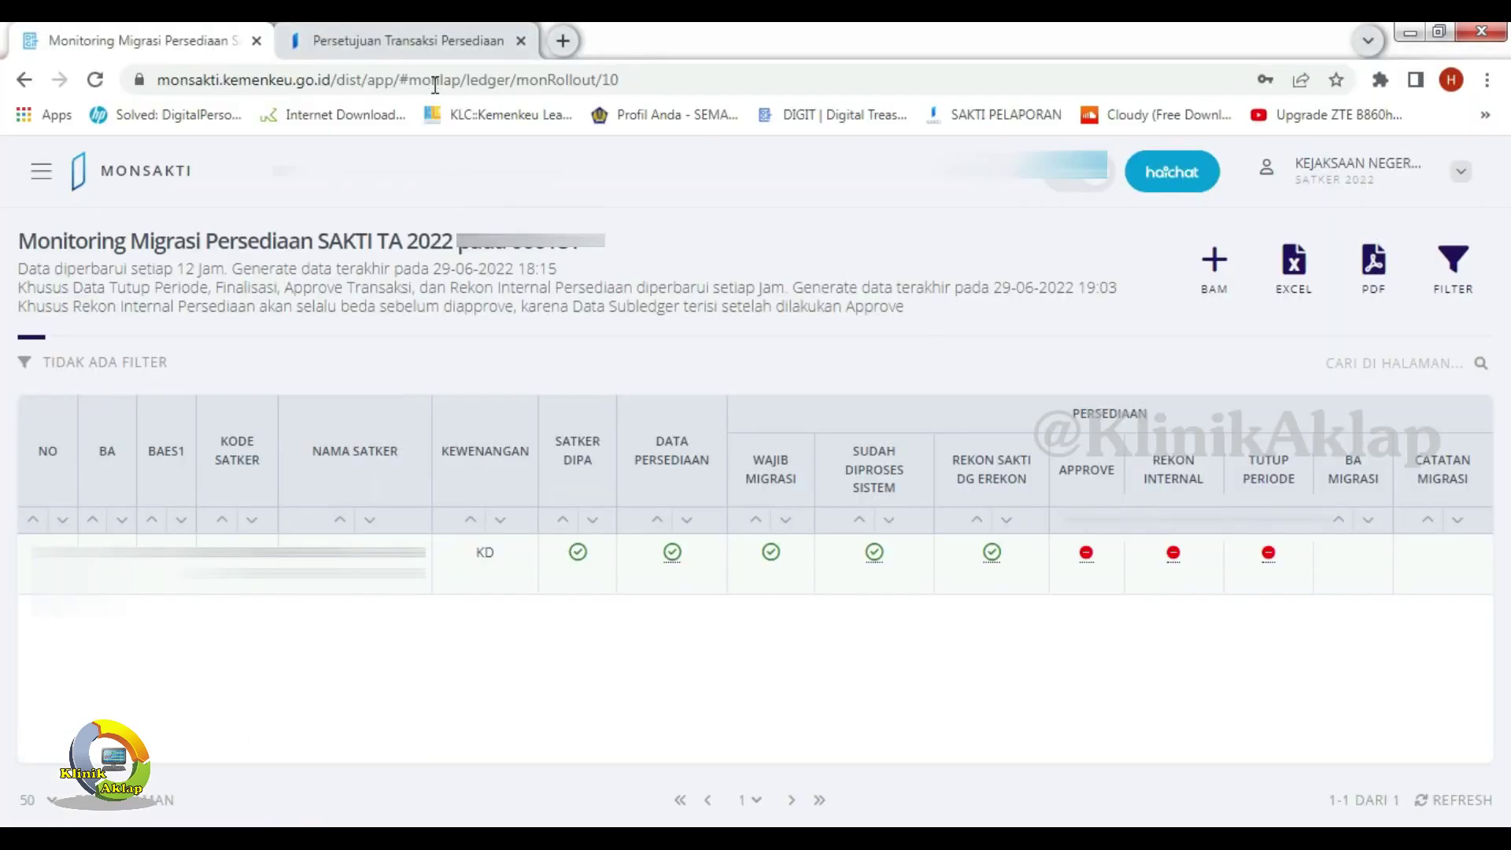
Switch to the SAKTI login page and log in with the prefilled credentials for year 2021.
click(425, 41)
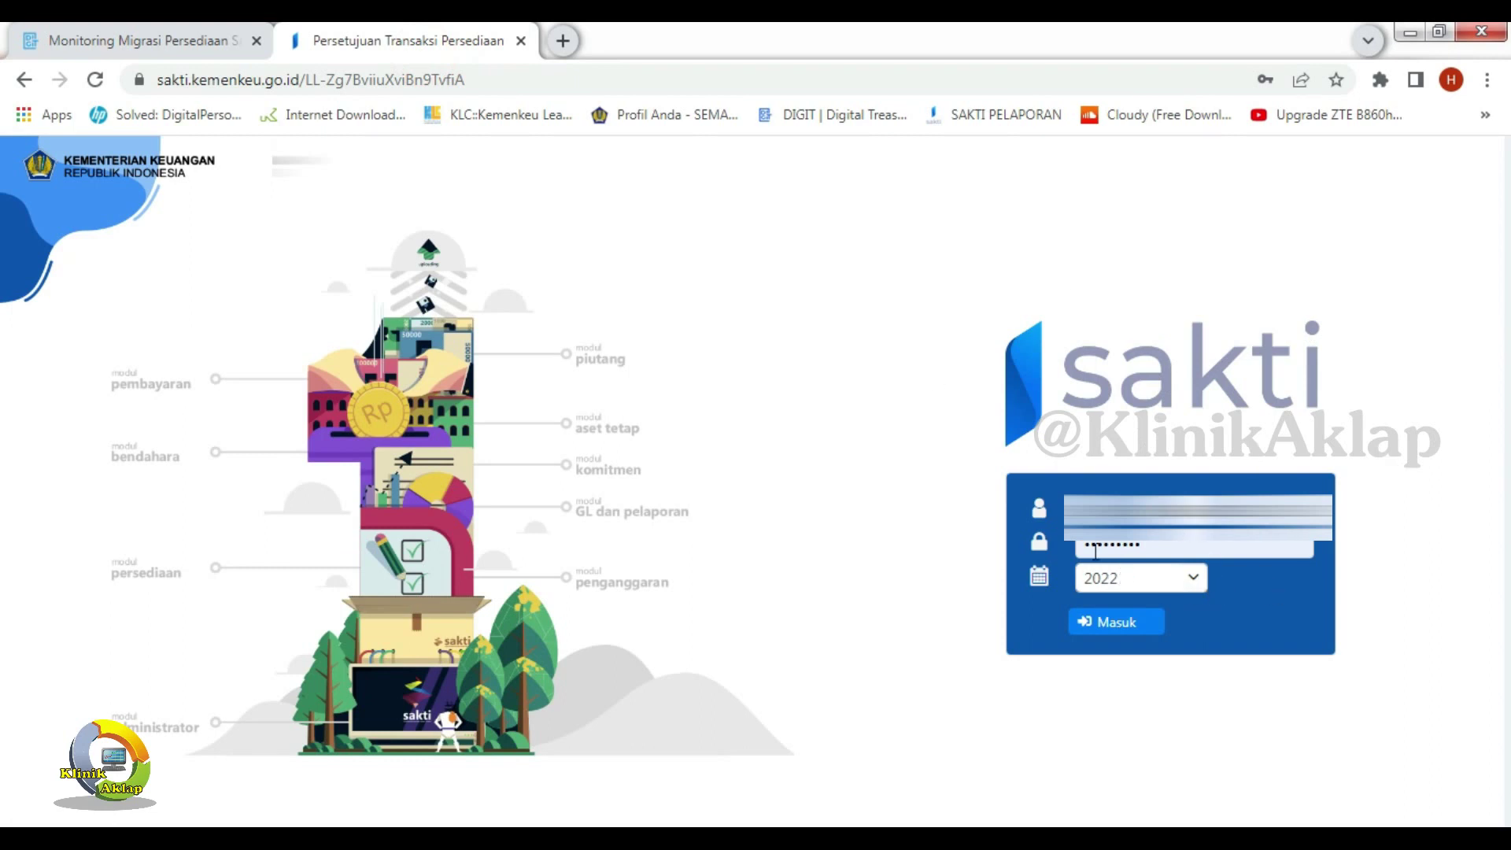
click(1180, 577)
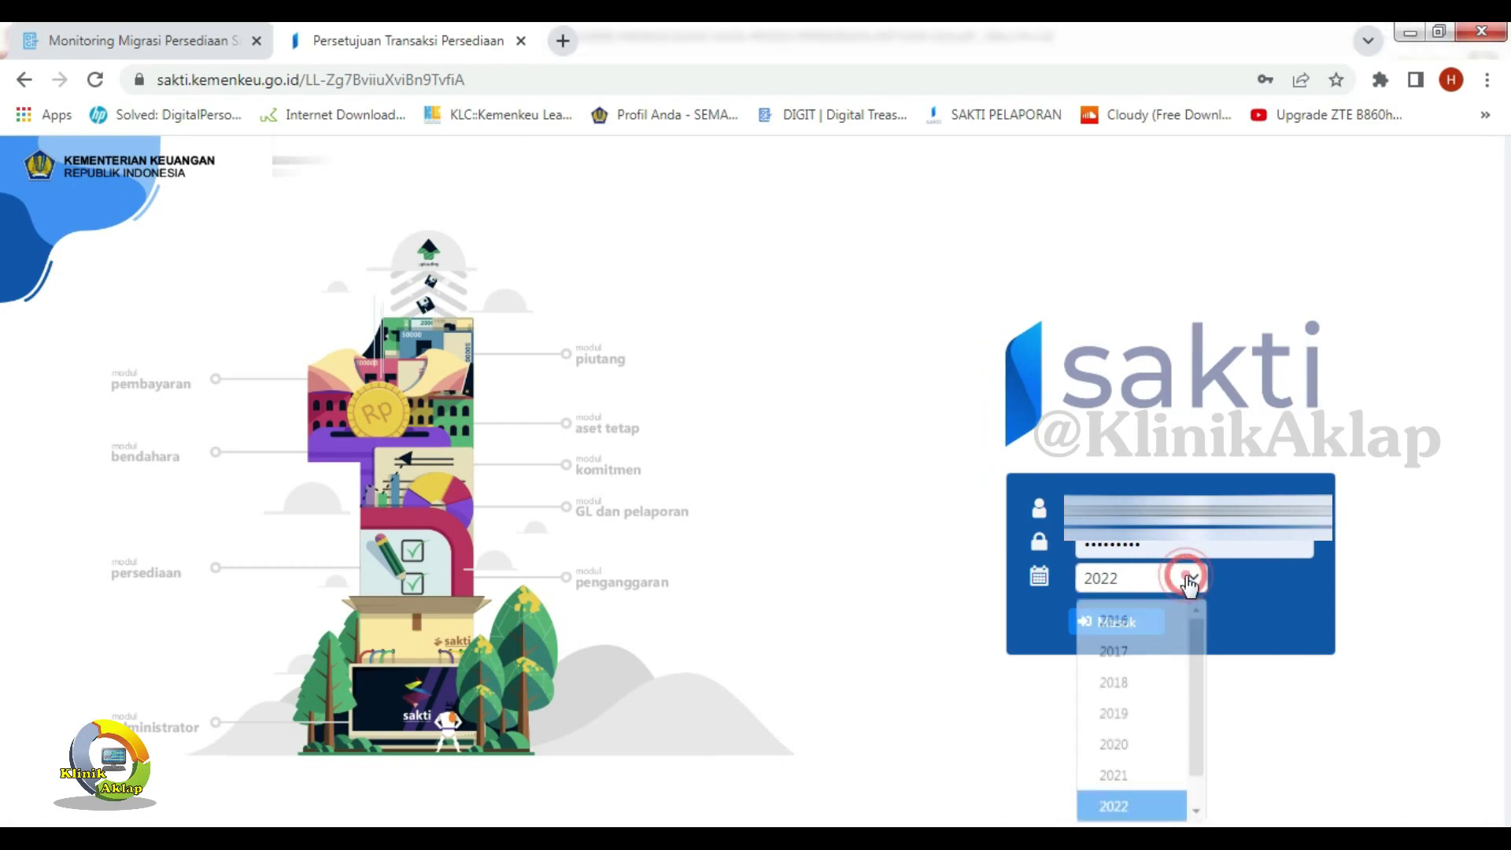
click(1117, 771)
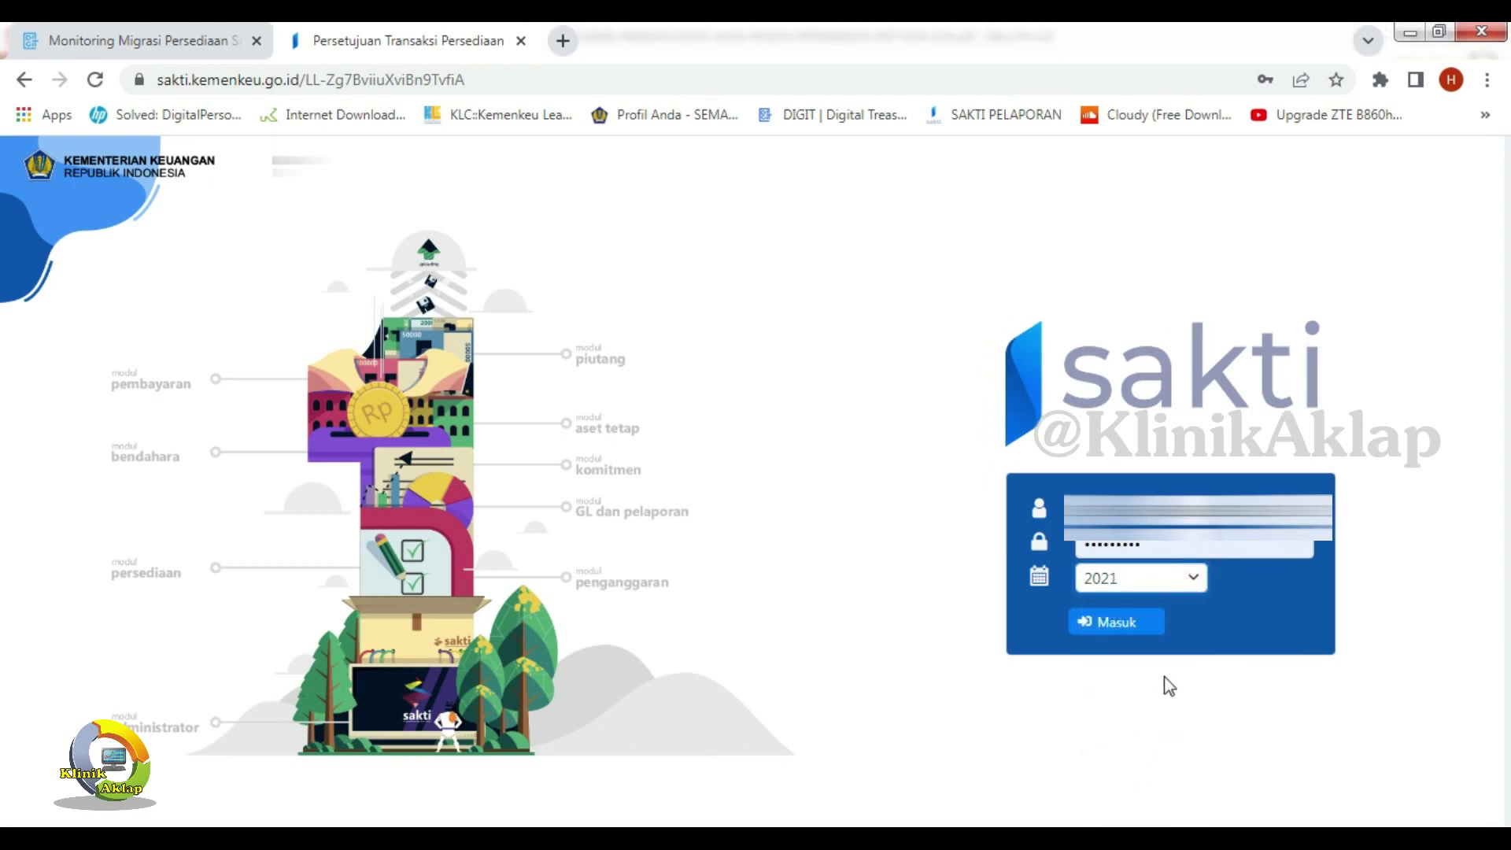
click(1121, 621)
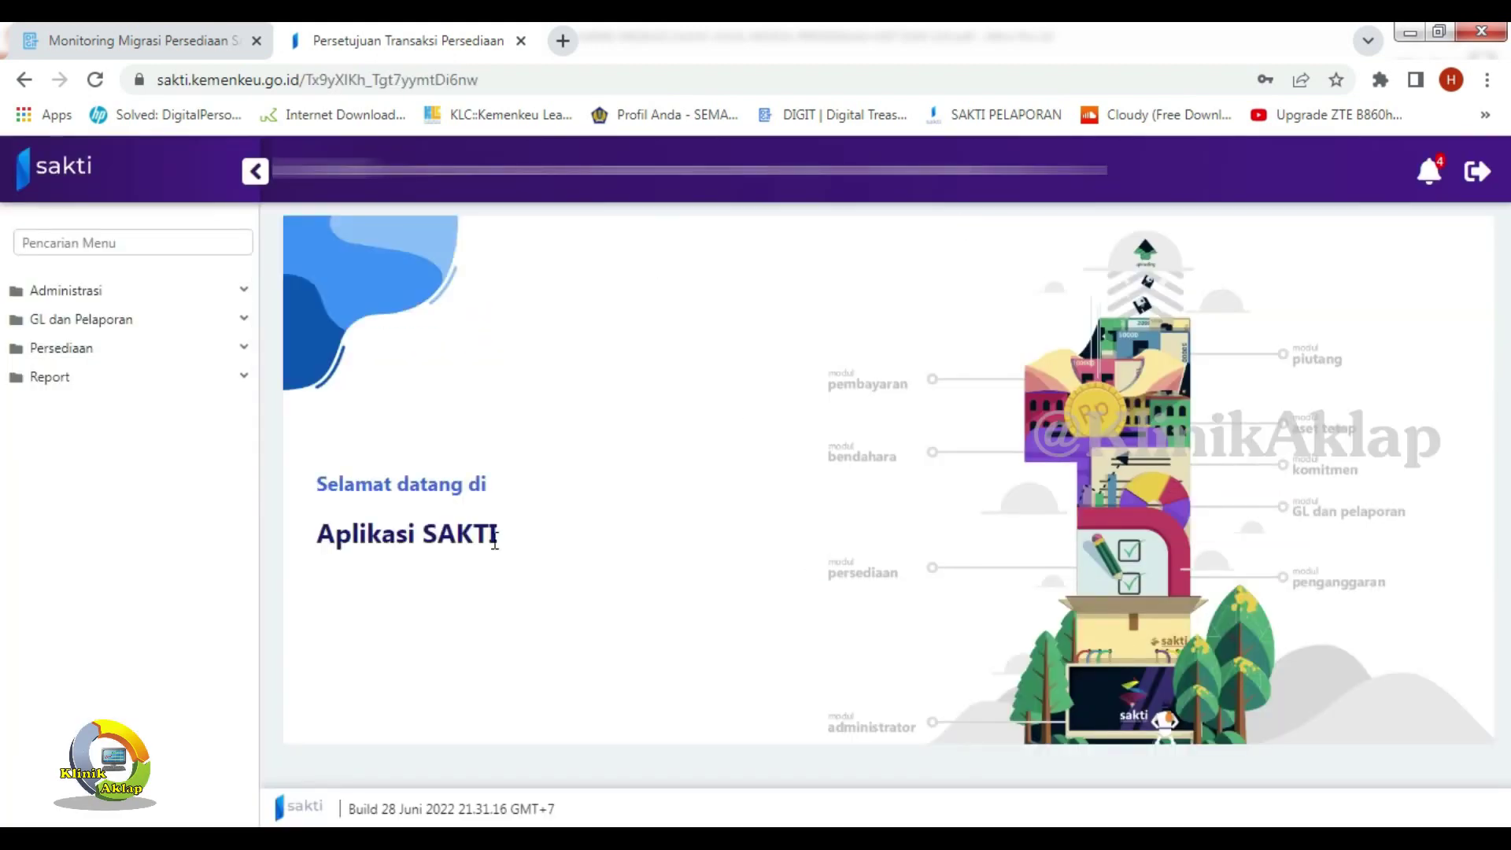
Open Persetujuan Transaksi in the Persetujuan section of the Persediaan module.
click(161, 350)
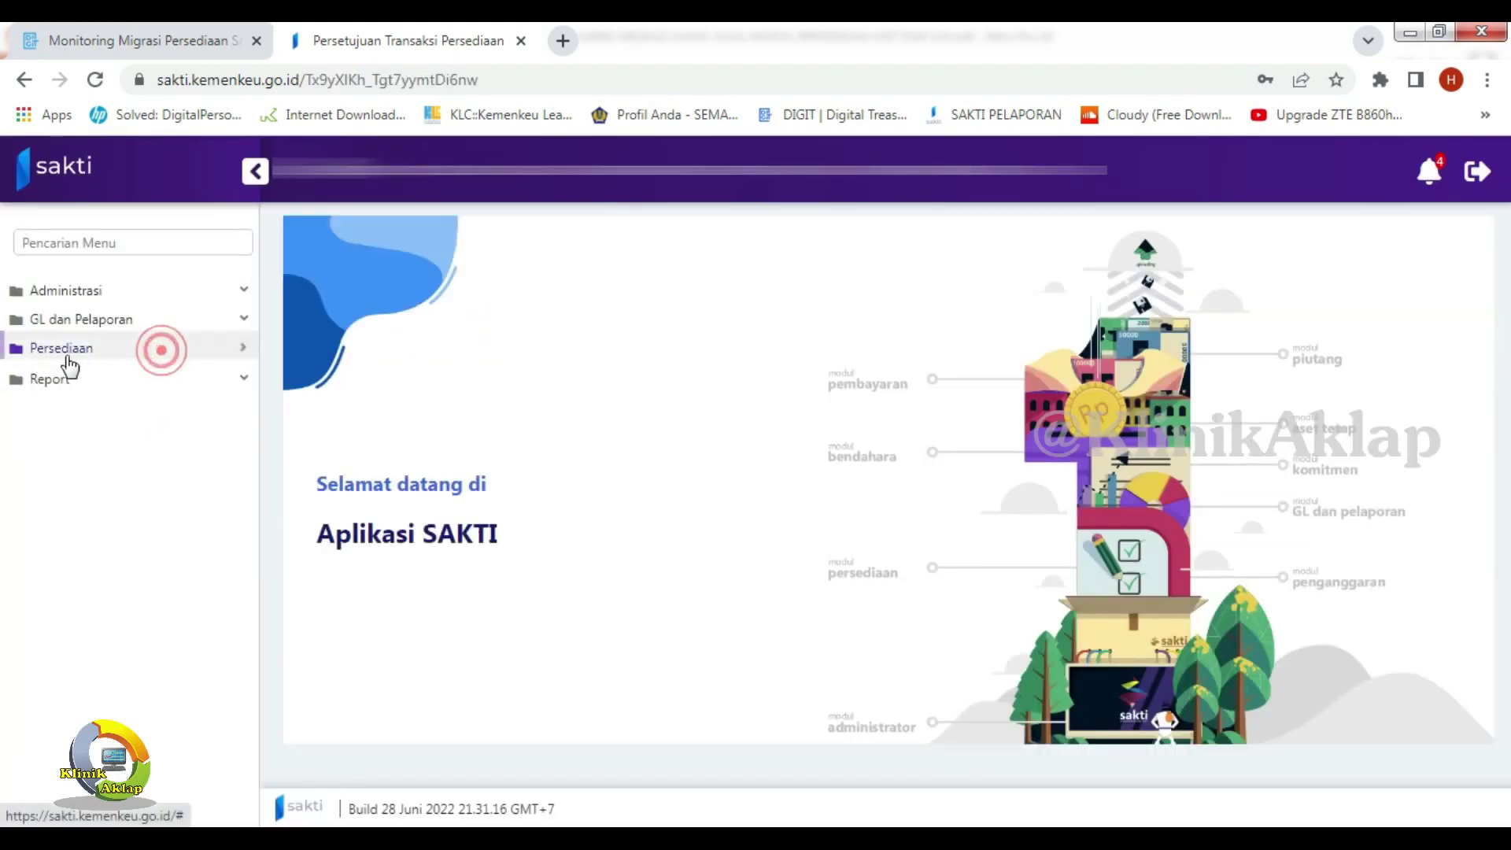
click(92, 398)
click(120, 429)
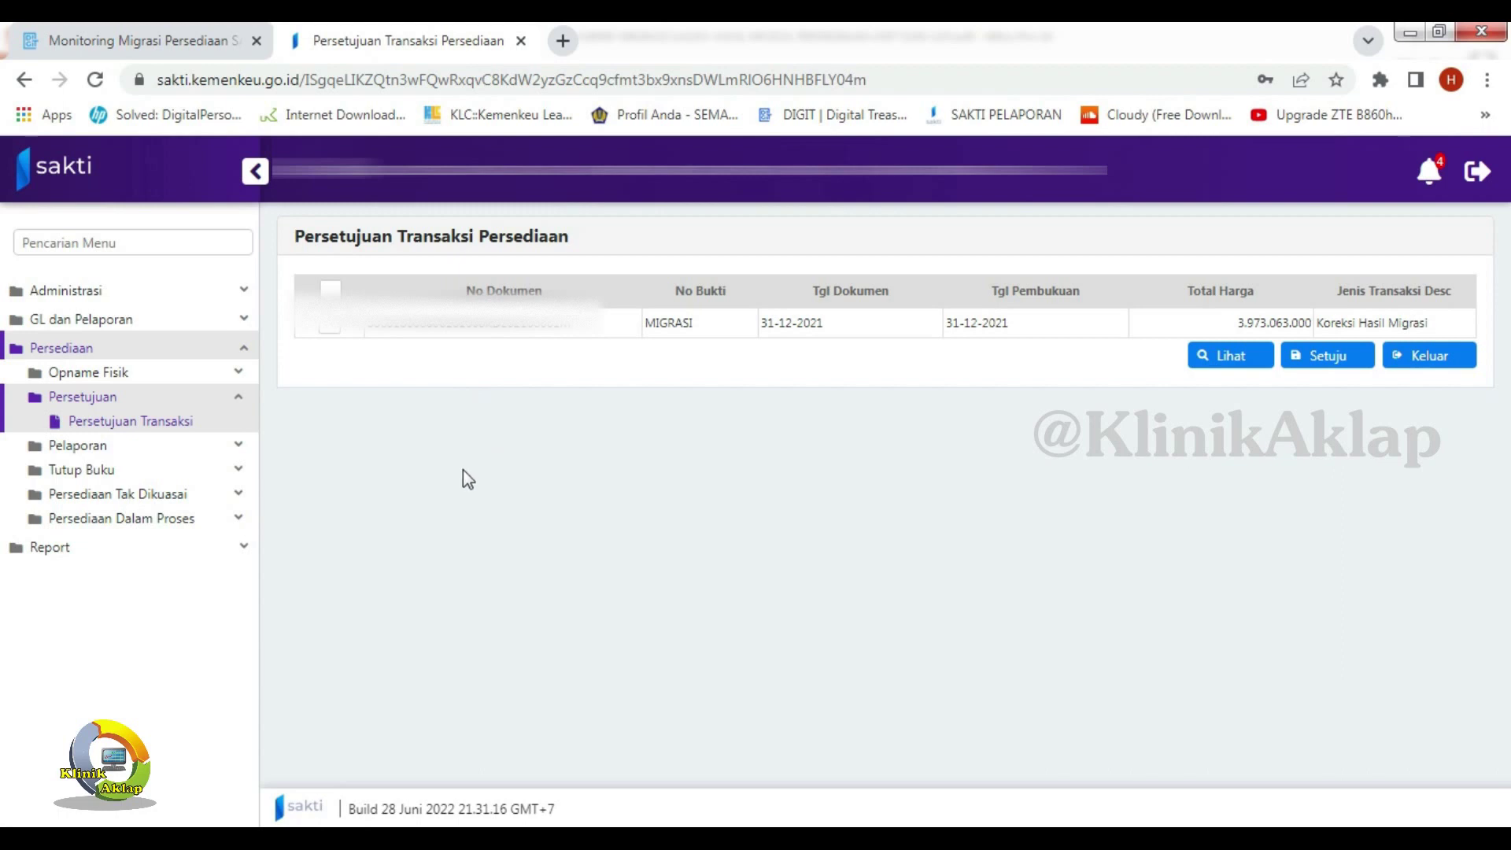
View the item details of the MIGRASI transaction through to the last page, and return to the approval list.
click(330, 326)
click(1221, 360)
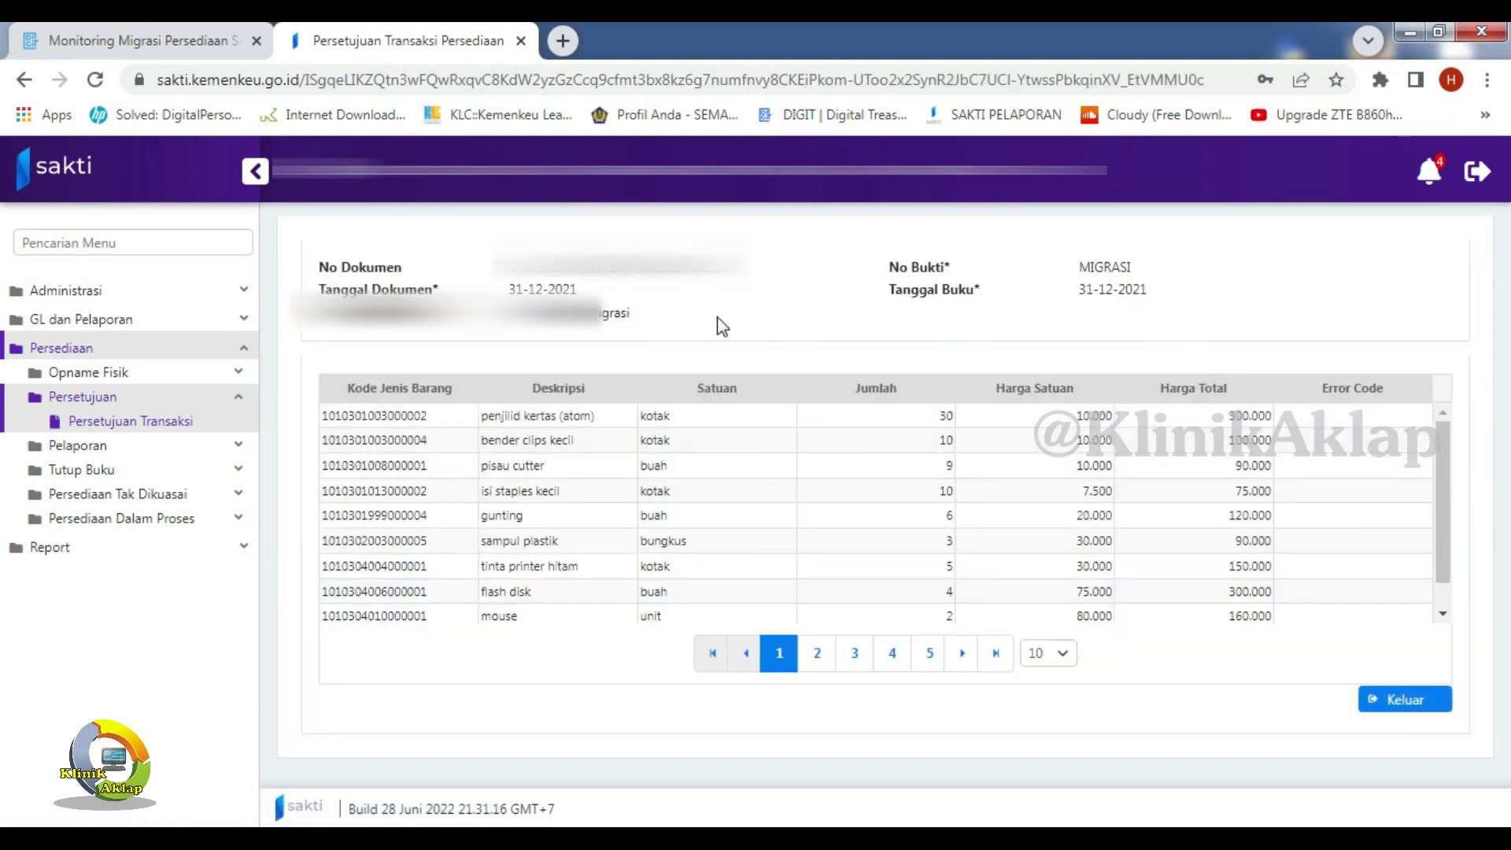
scroll(1015, 503, down, 1)
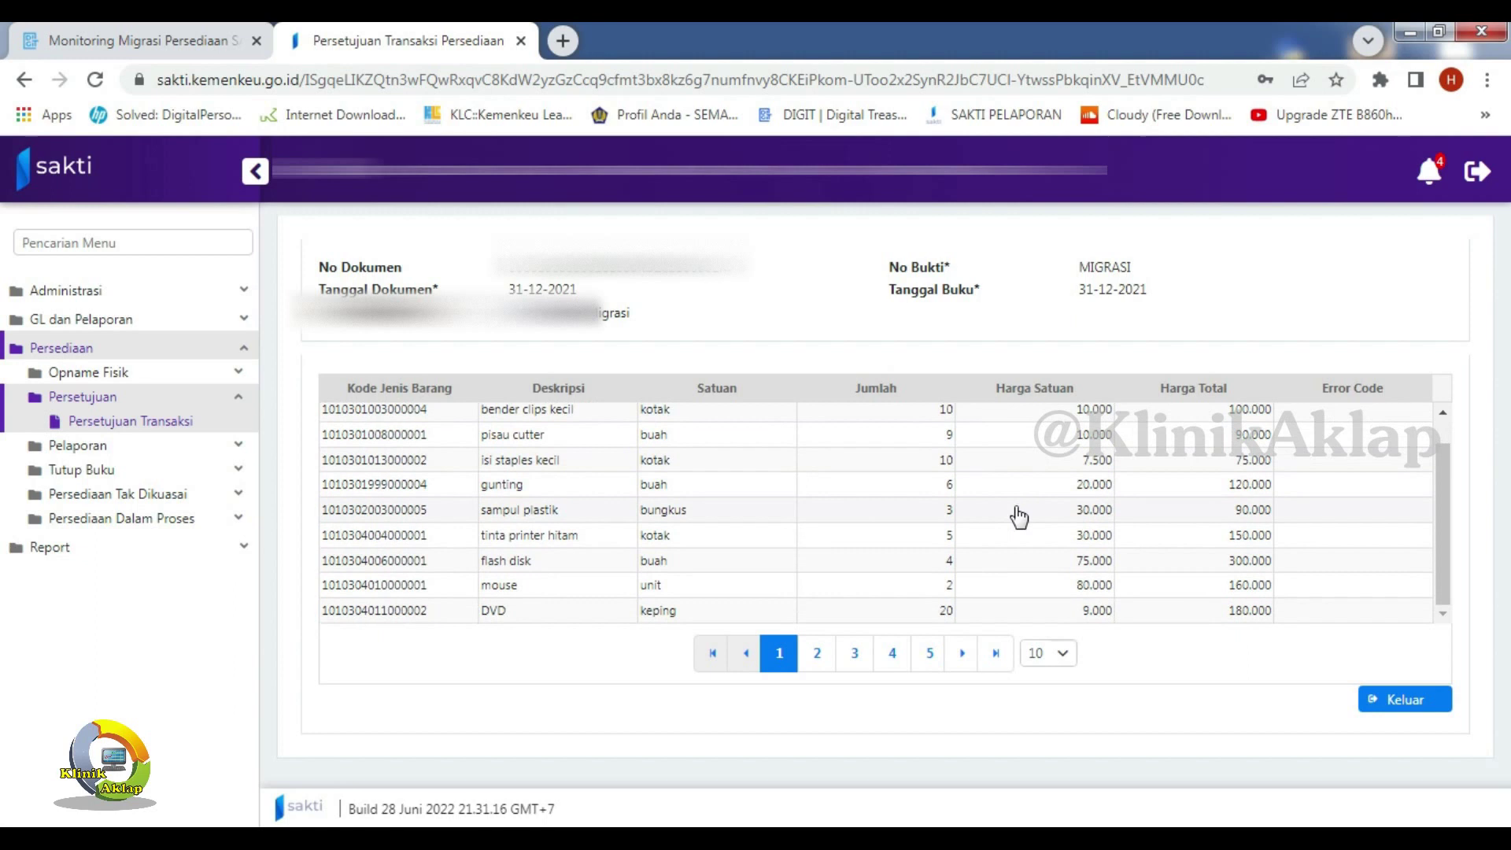
click(995, 653)
click(1404, 681)
click(801, 534)
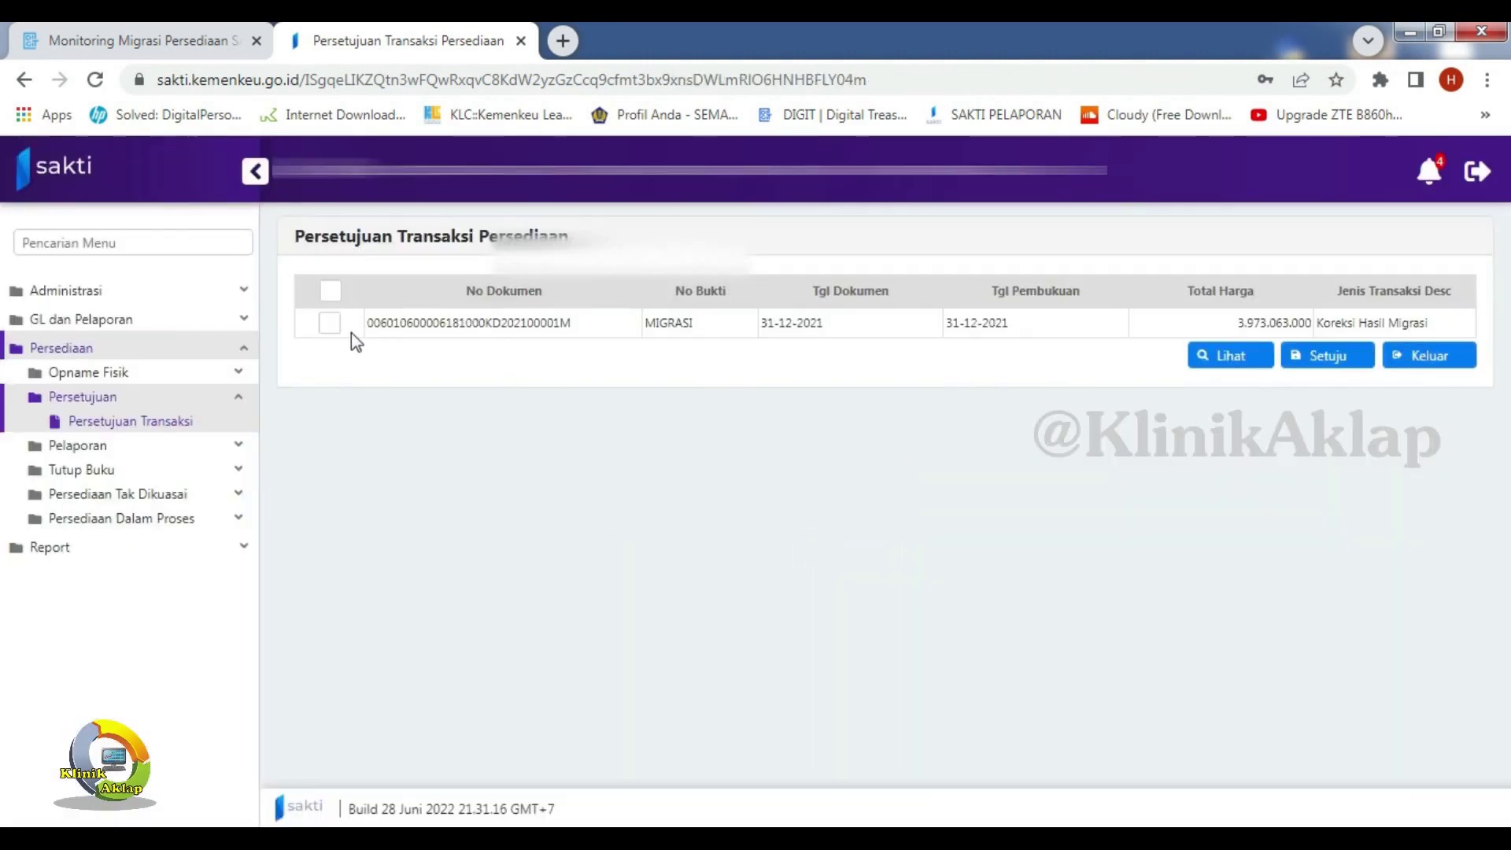
Approve the MIGRASI transaction dated 31-12-2021 after checking the Approve status and Rekon Internal note in Monsakti.
click(327, 325)
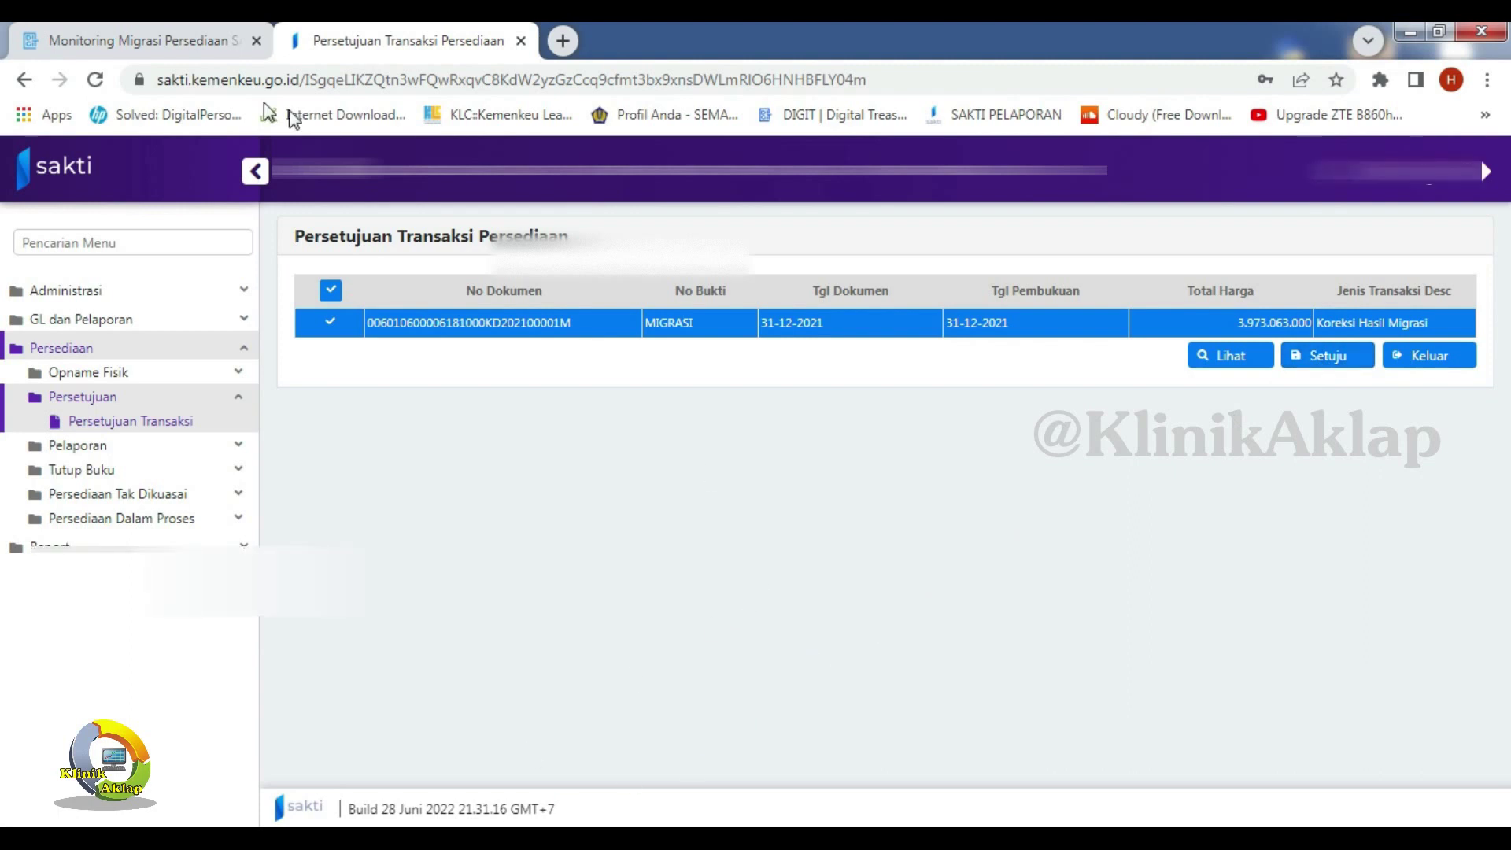
click(168, 43)
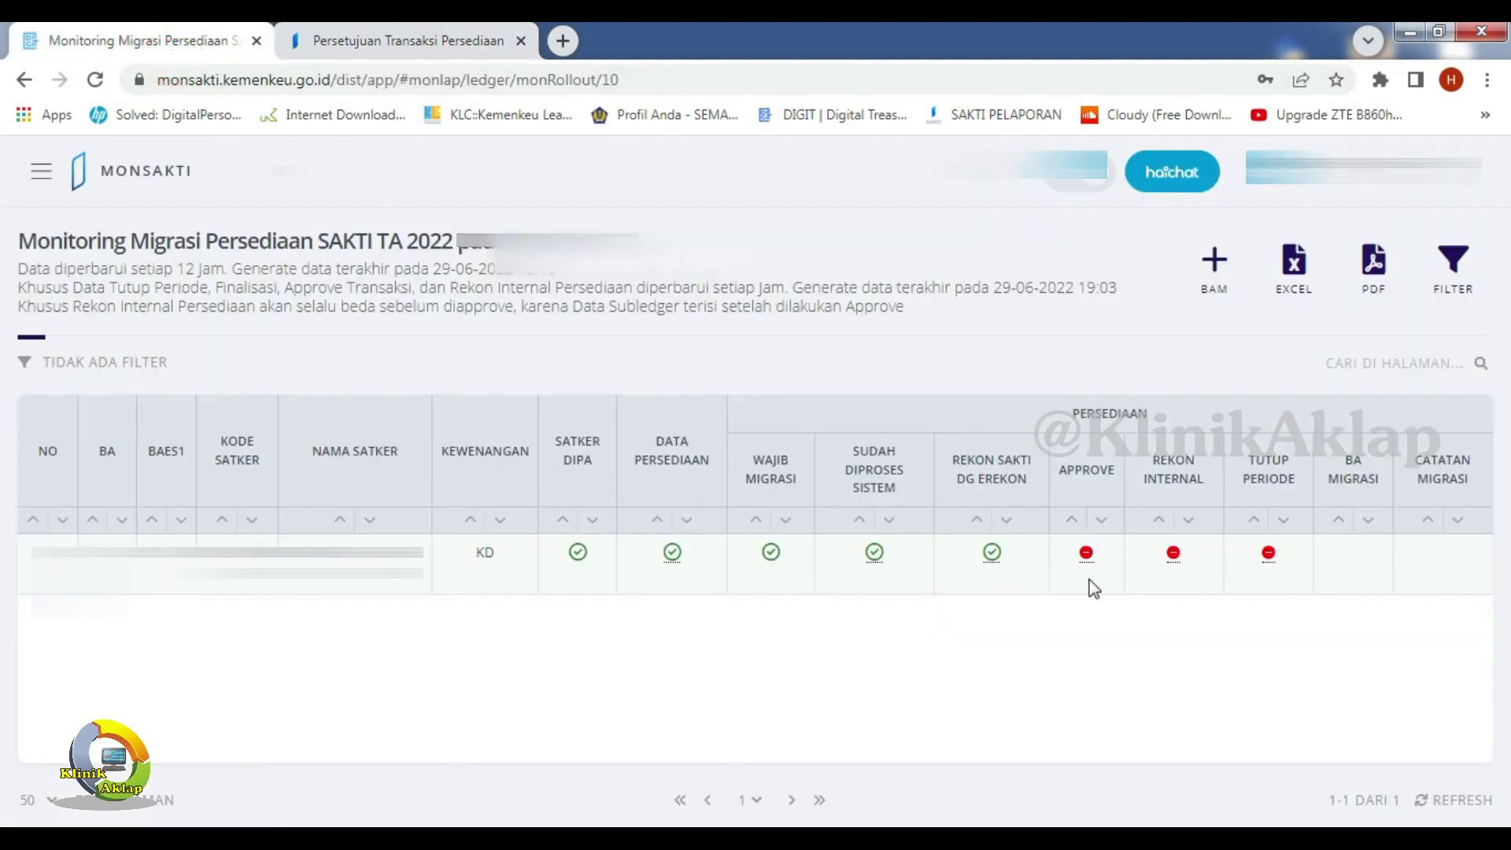
drag(23, 302, 840, 329)
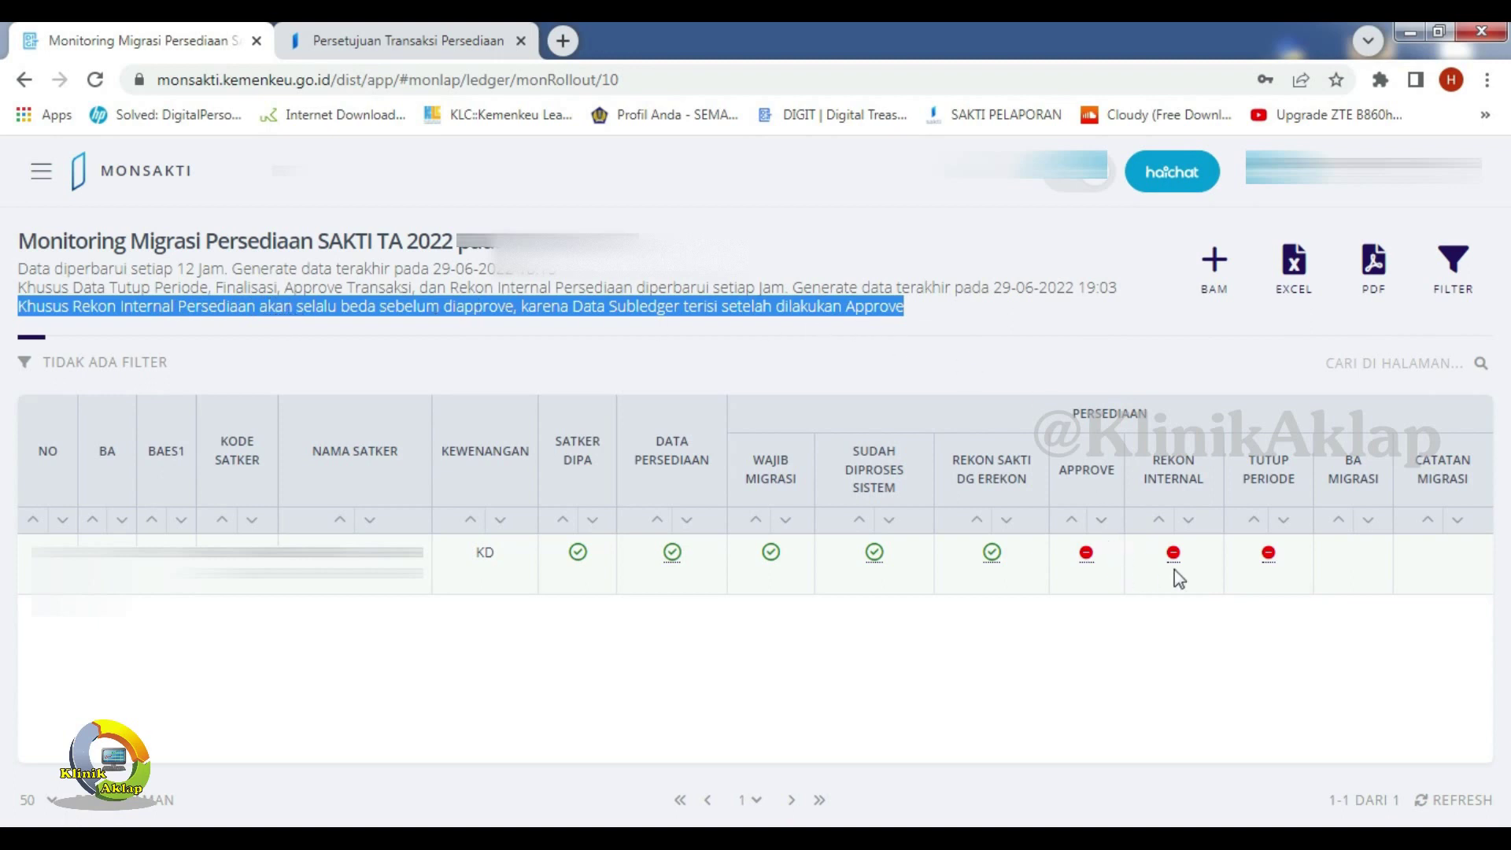
click(373, 45)
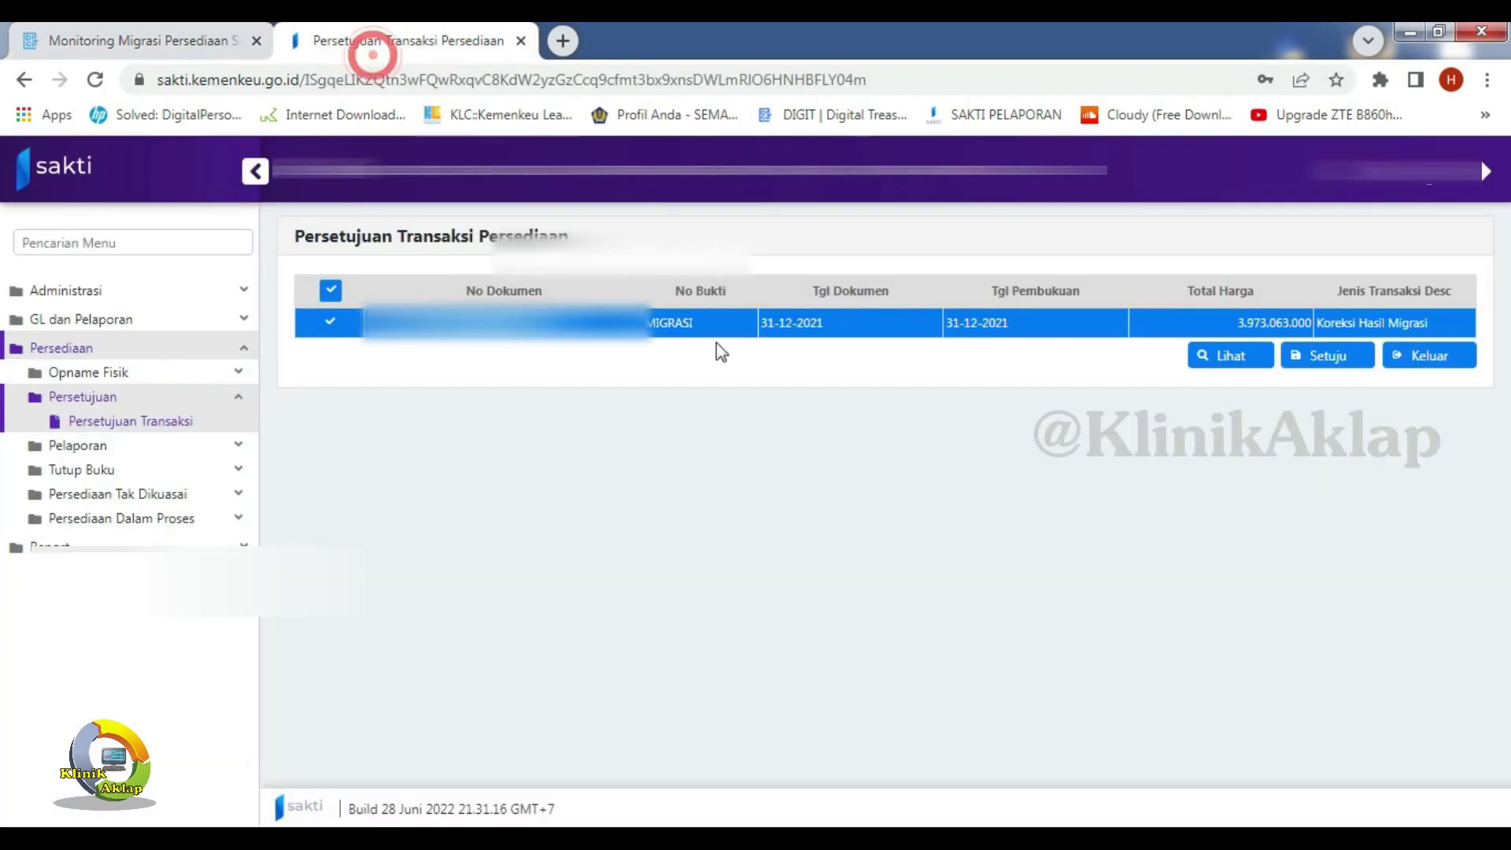
click(1343, 364)
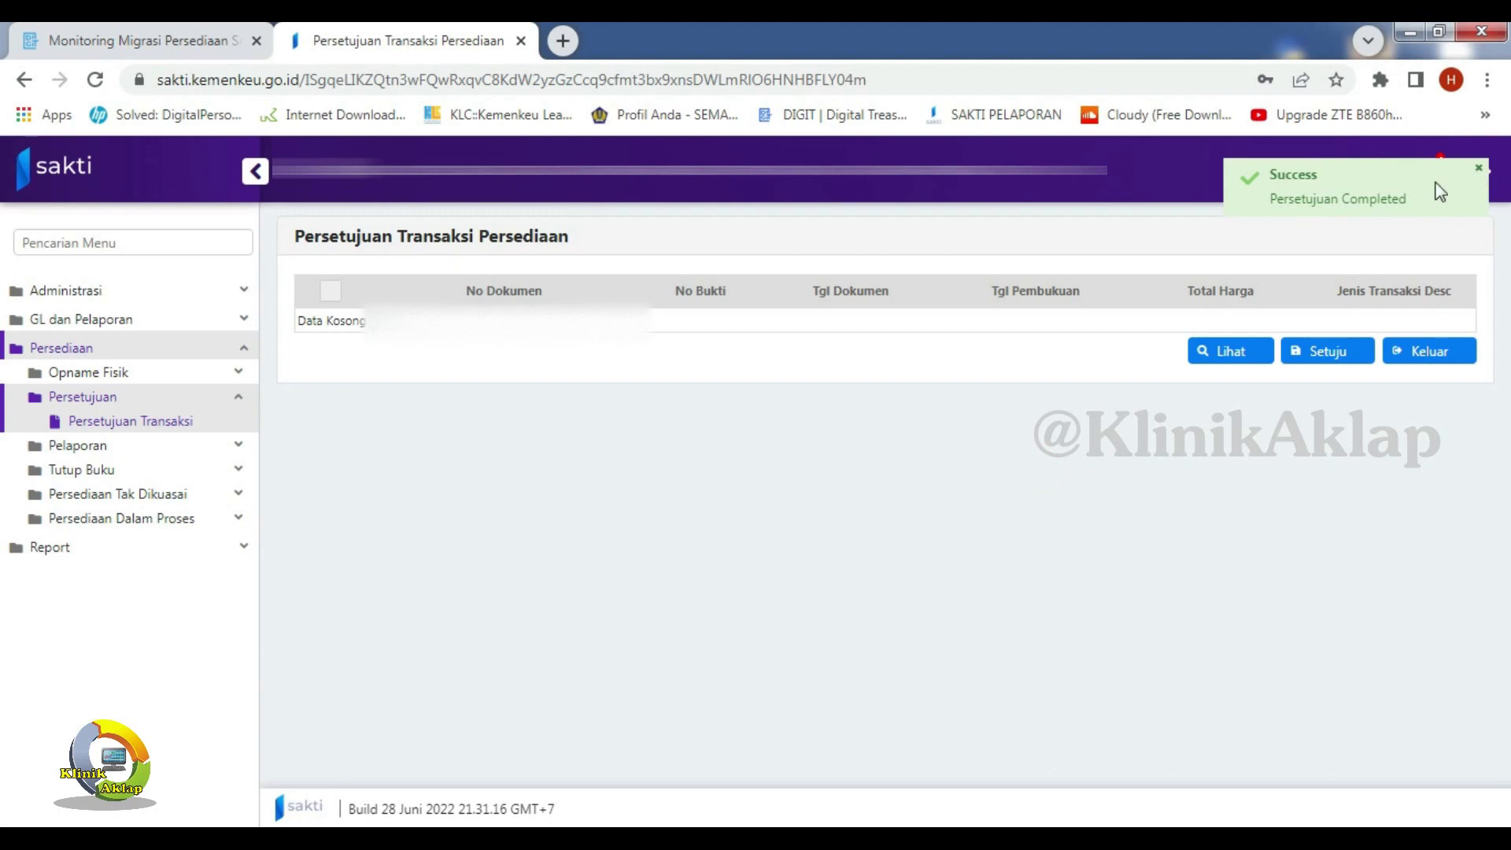
Reopen the transaction approval list and consult the guide's Tutup Periode Hasil Migrasi section.
click(141, 427)
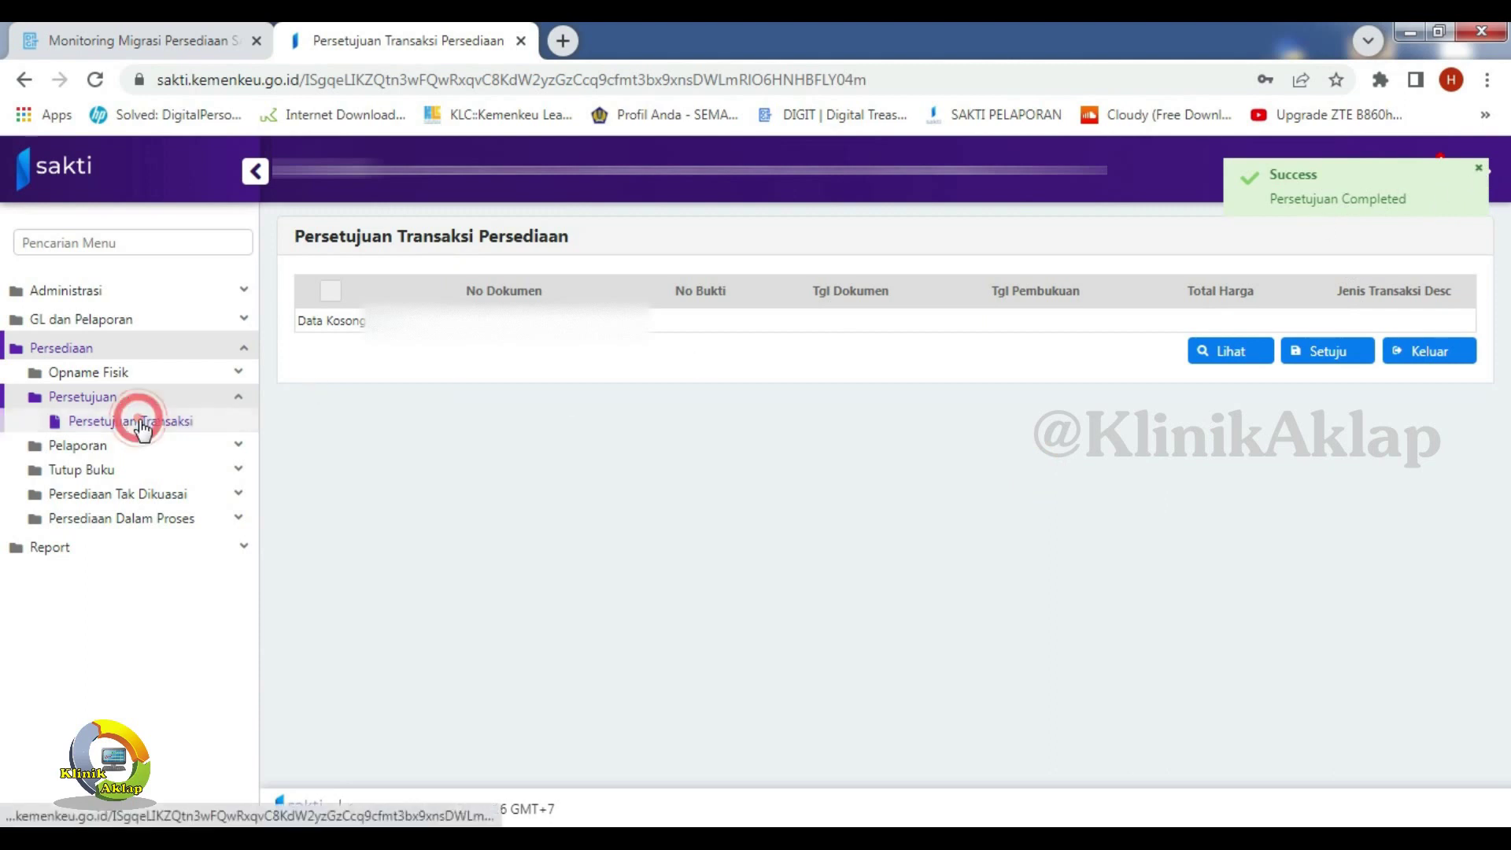
key(alt+Tab)
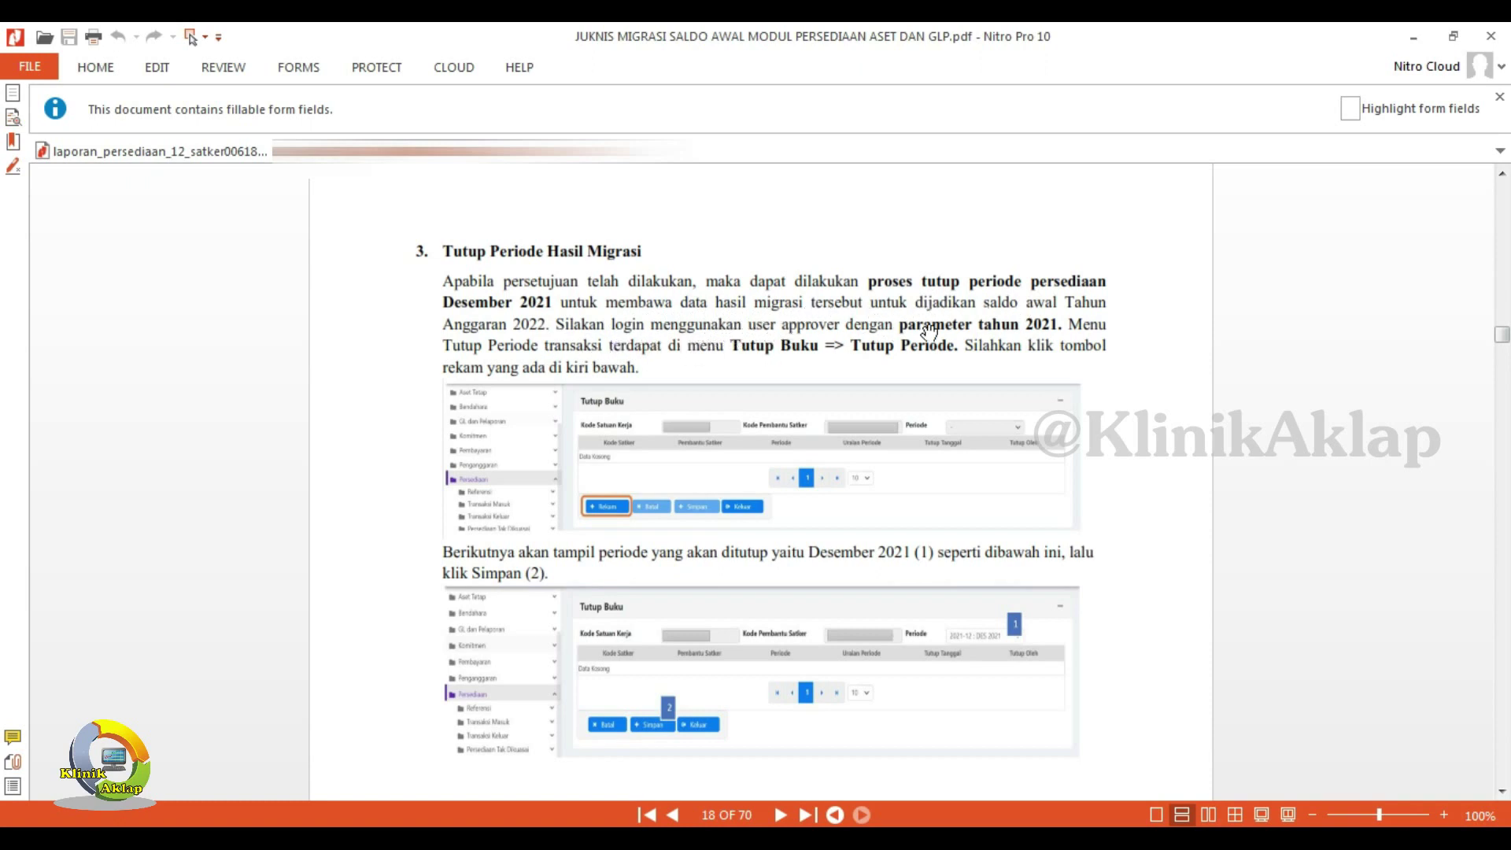
scroll(928, 333, down, 1)
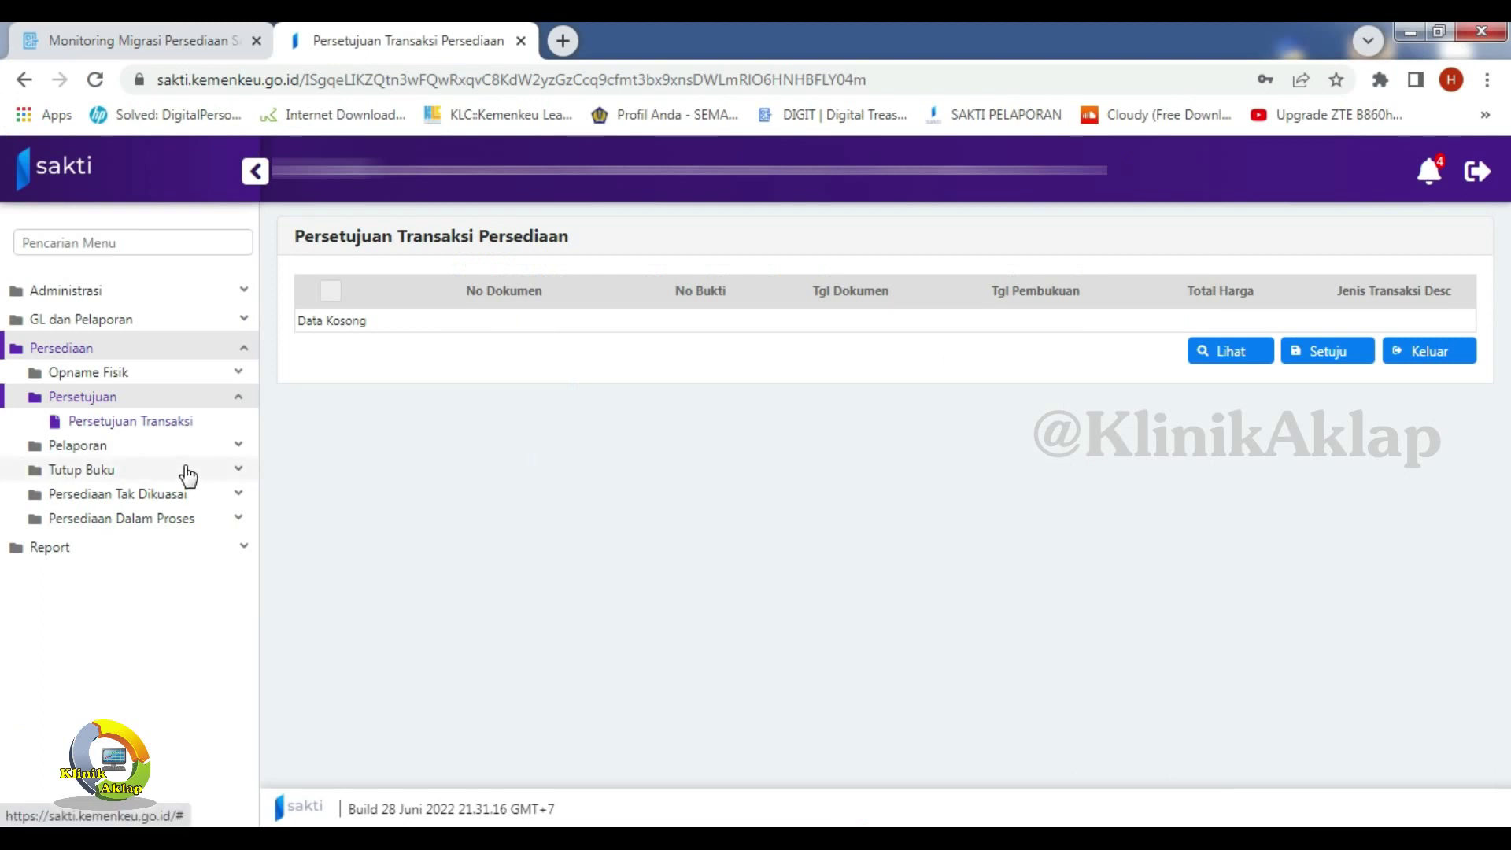
Open Tutup Periode Persediaan and record the closing of period 2021-12 : DES 2021, choosing to continue without outgoing transactions.
click(183, 464)
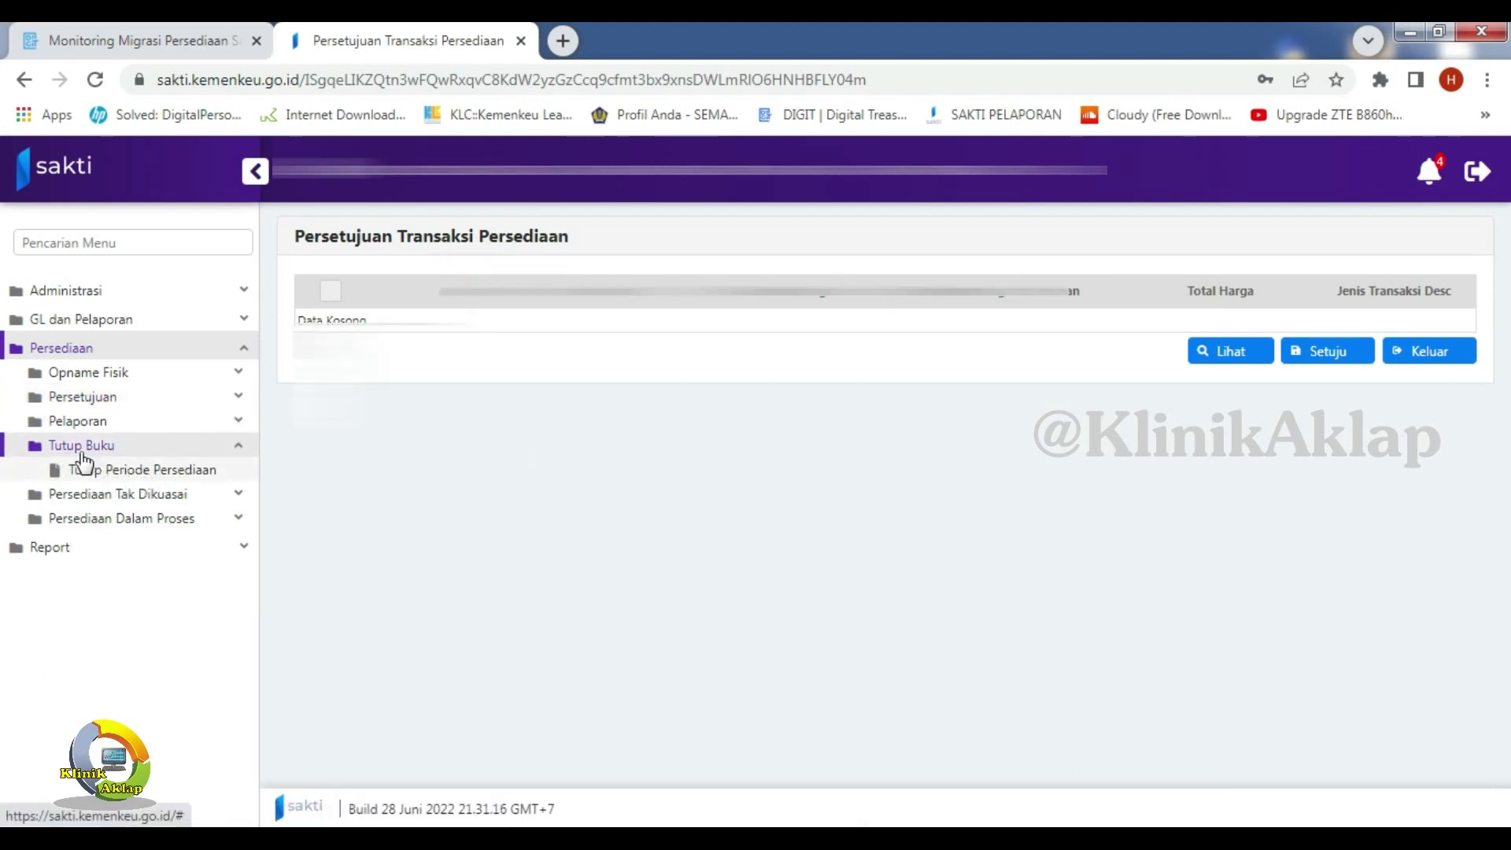
click(117, 467)
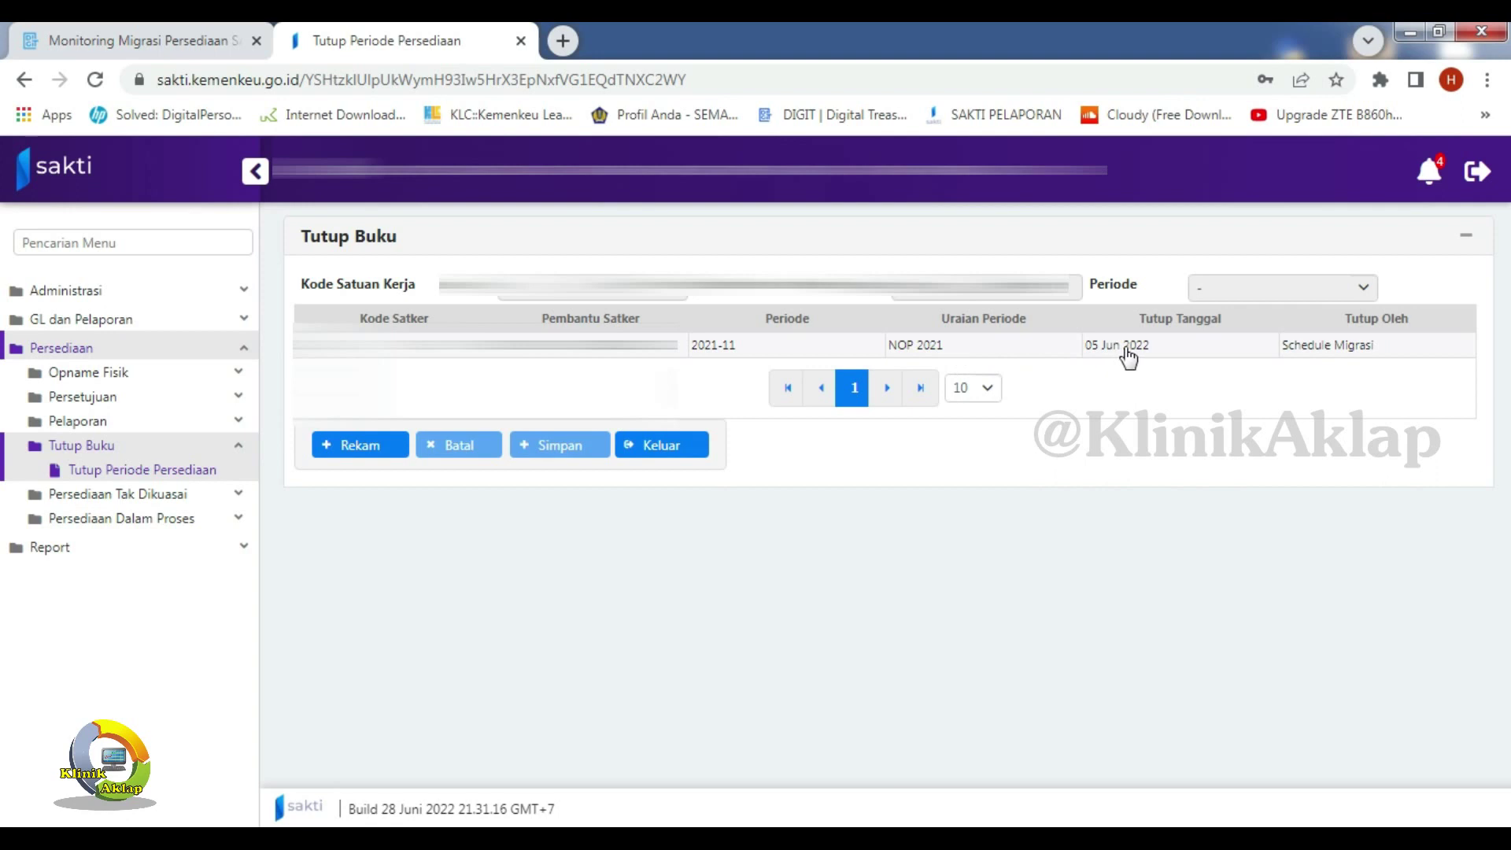
click(366, 447)
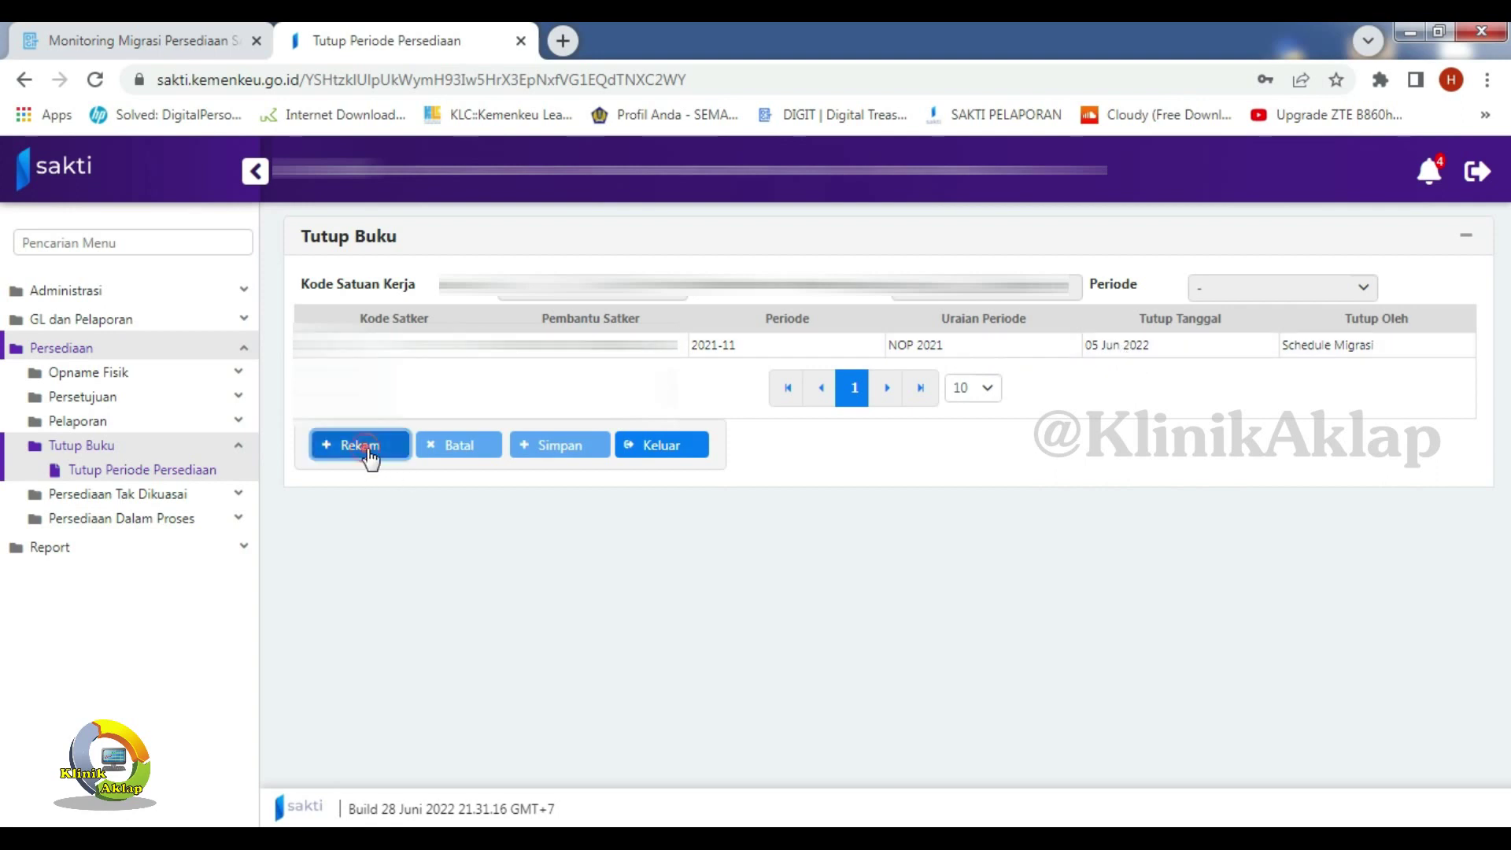
click(1363, 287)
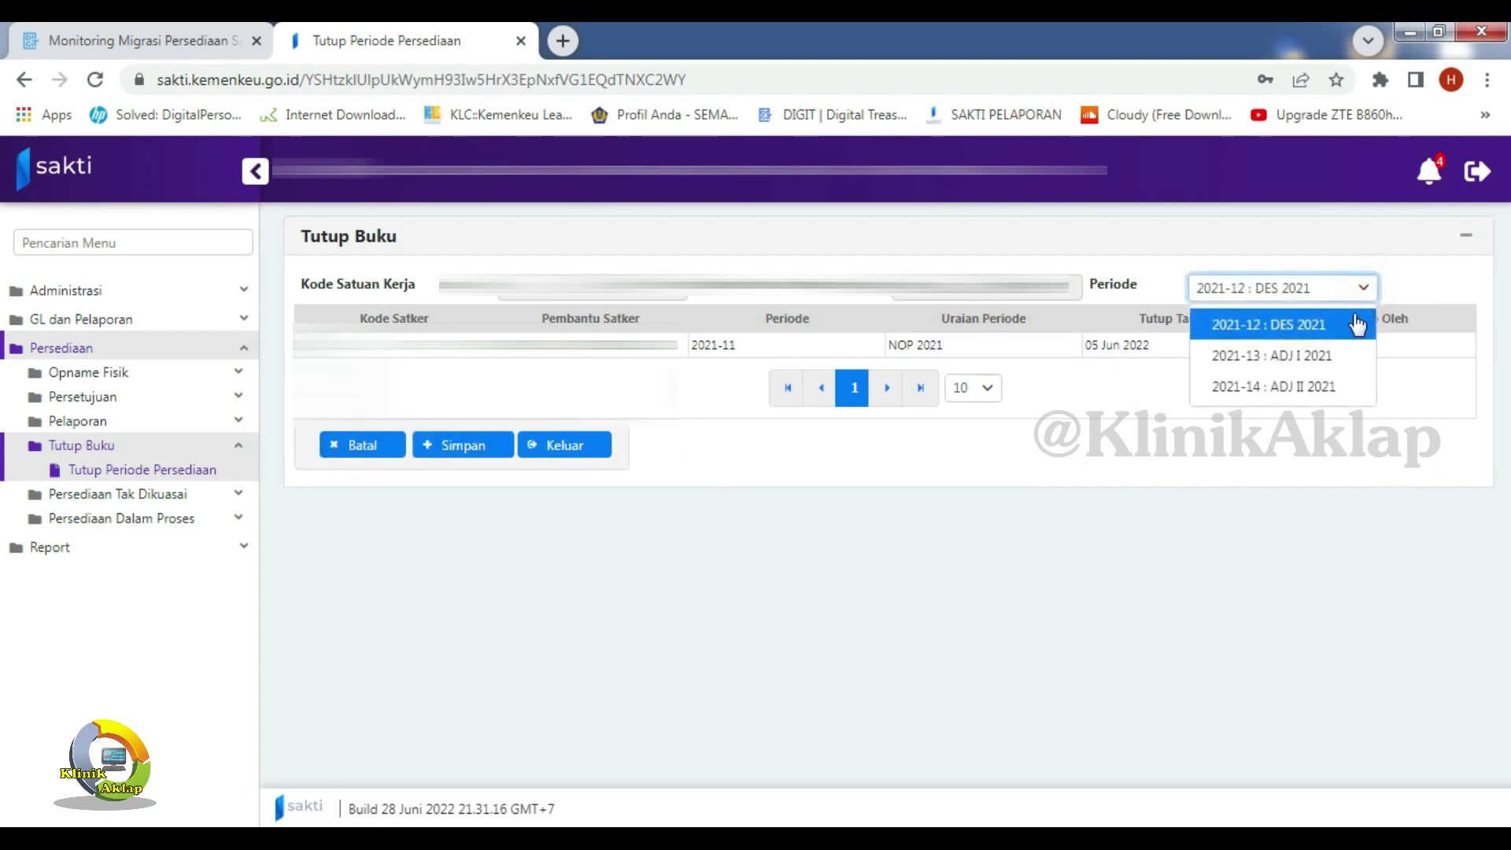
click(1357, 324)
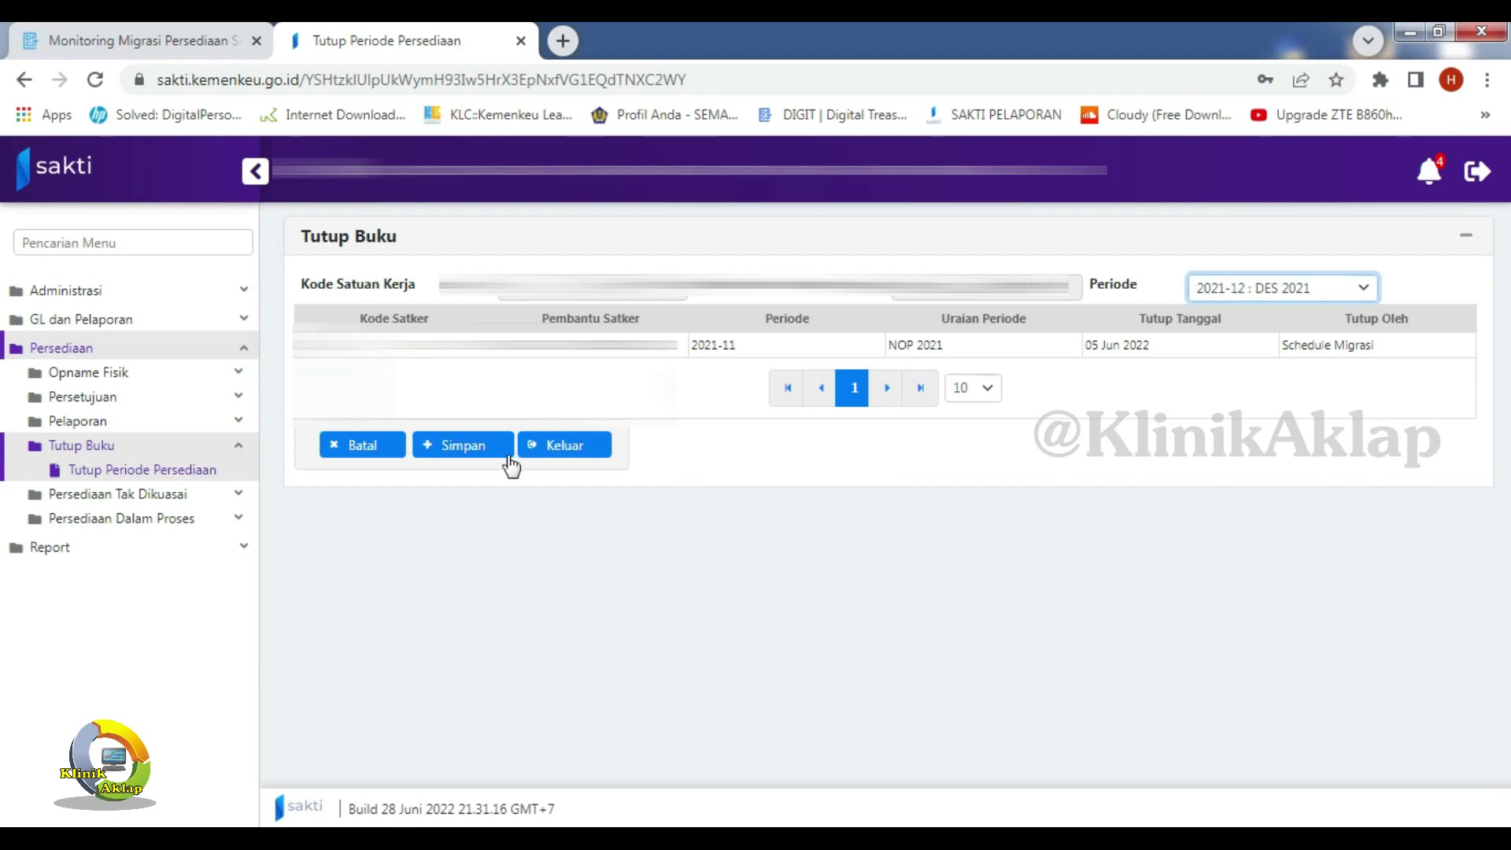
click(463, 461)
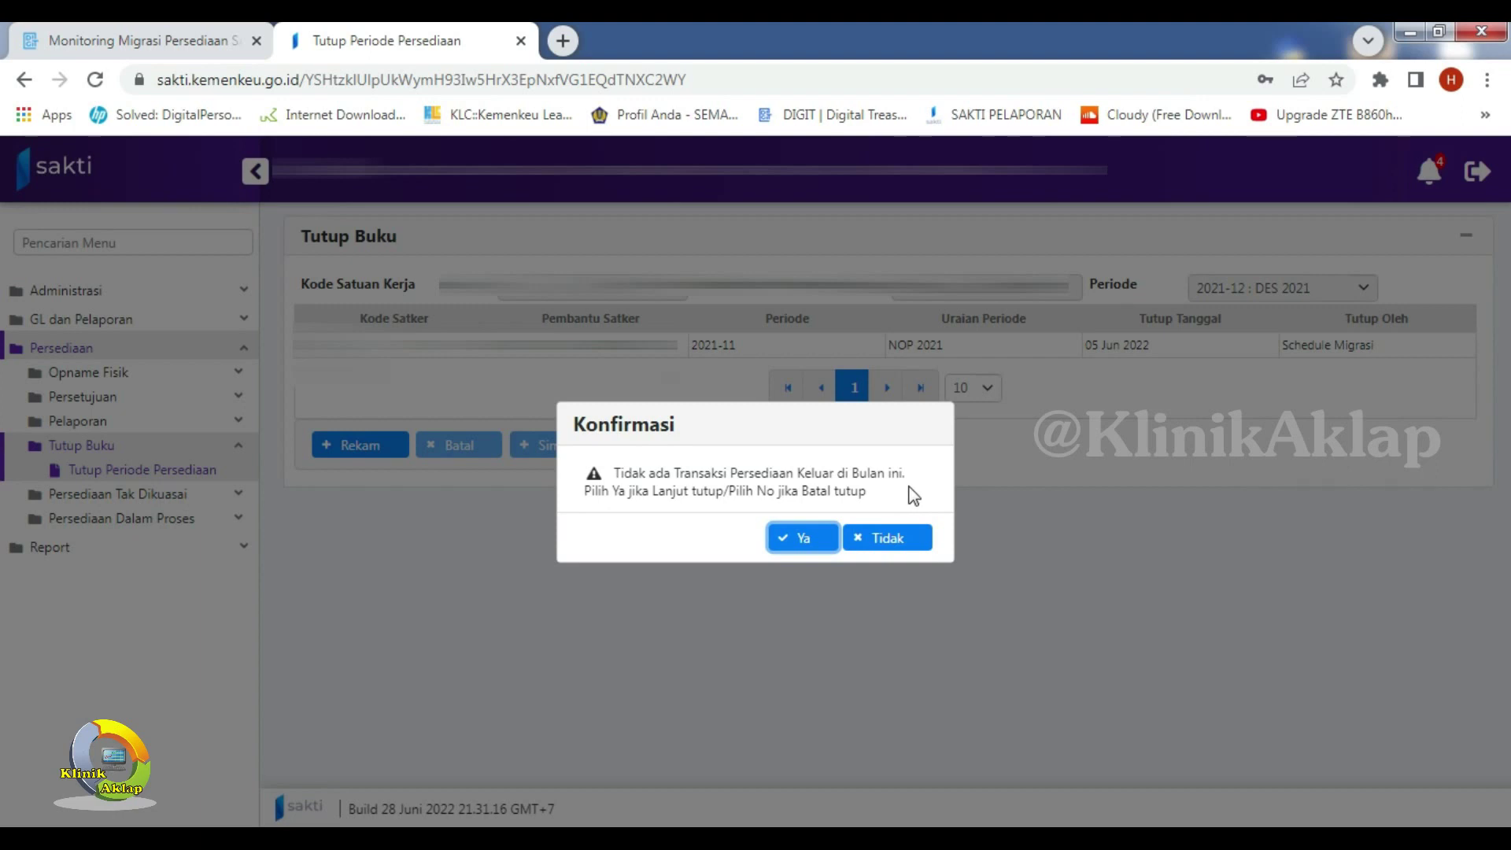
click(800, 543)
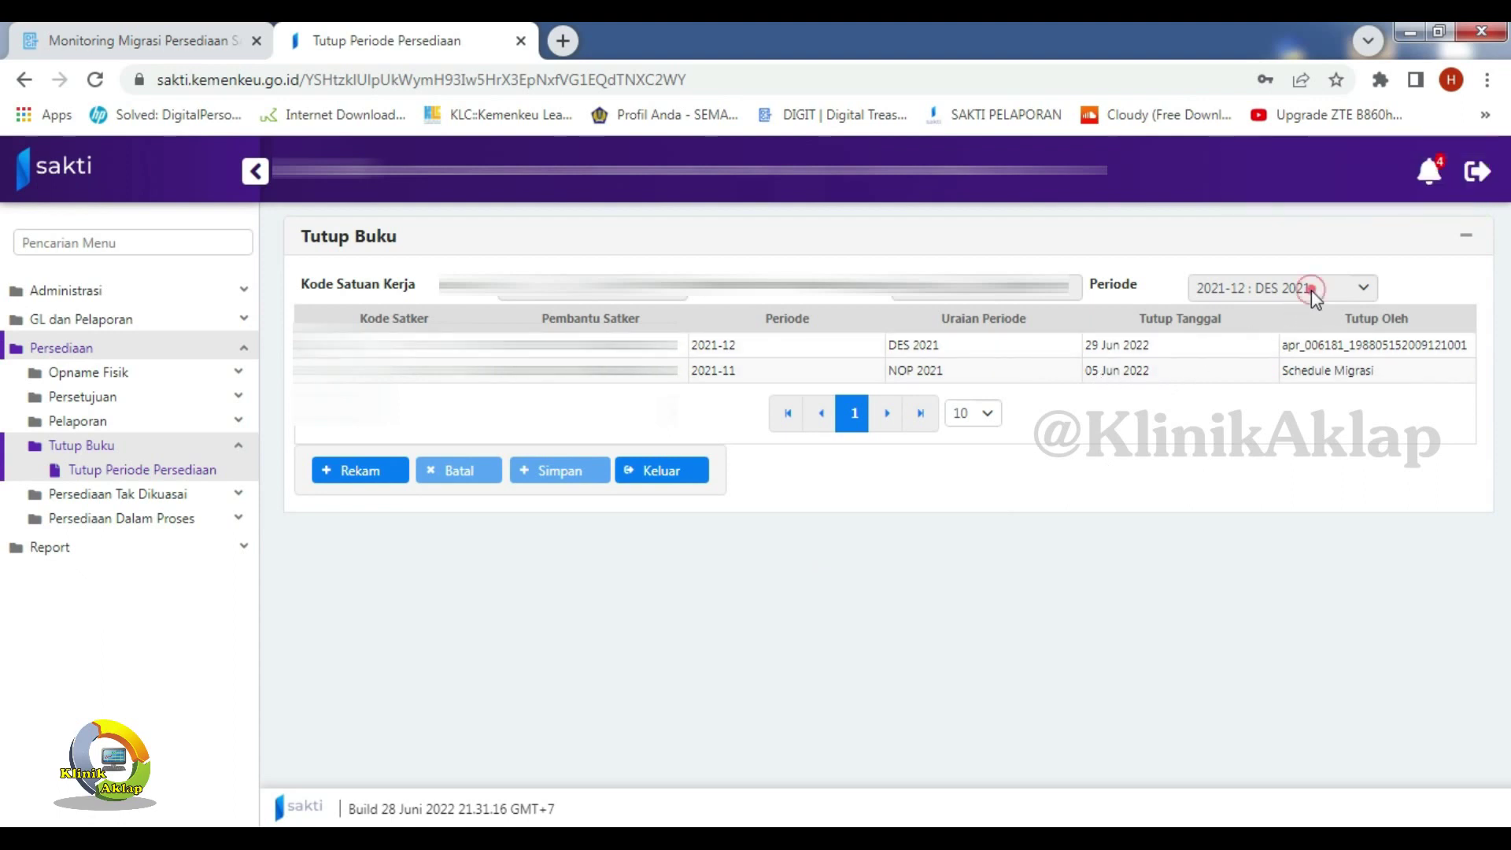
Record the closing of period 2021-13 : ADJ I 2021, choosing to continue without inventory transactions.
click(375, 472)
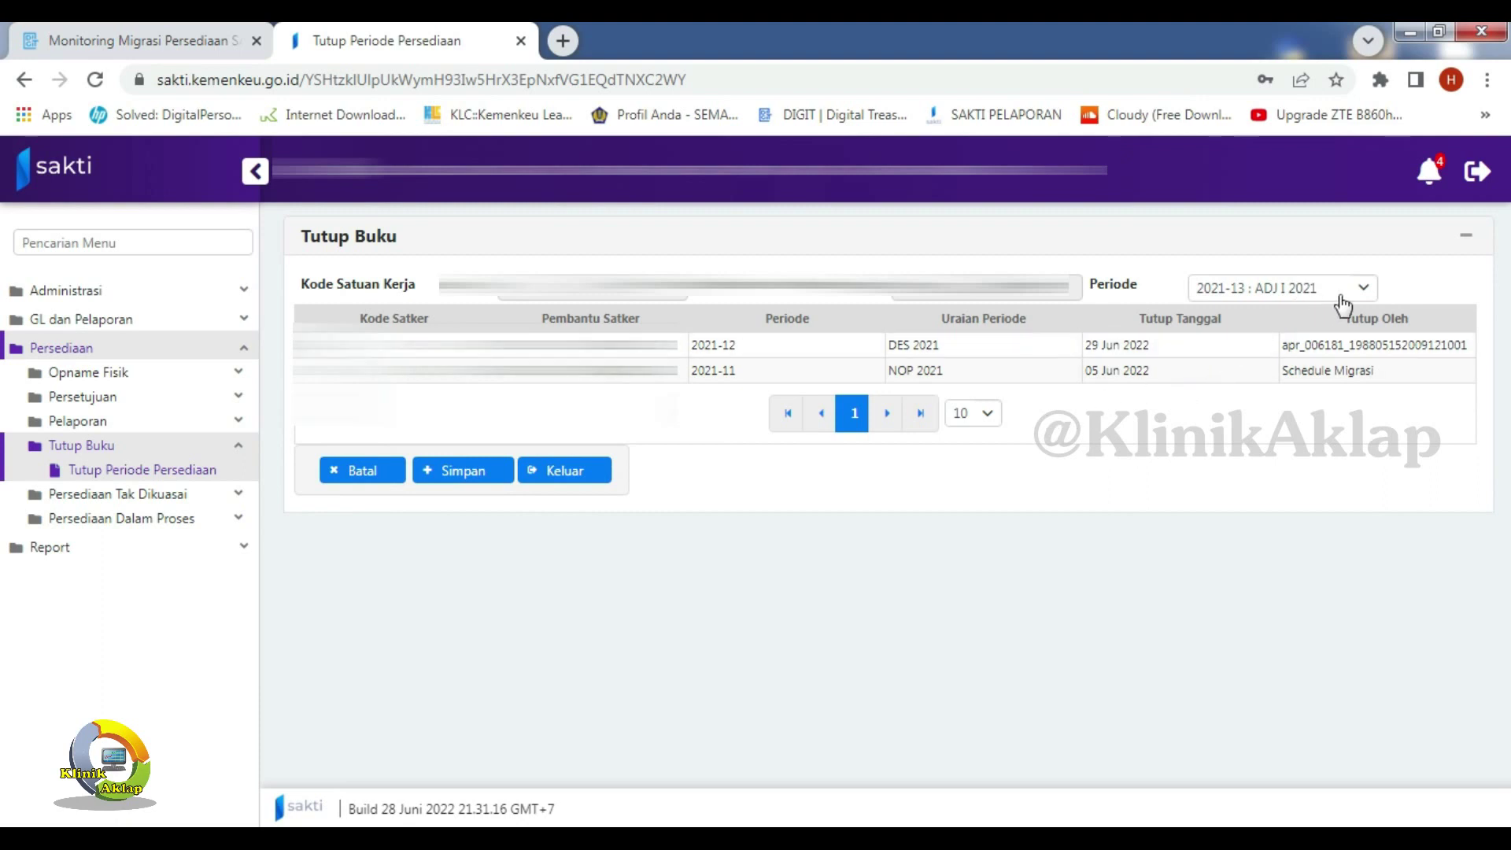
click(1364, 291)
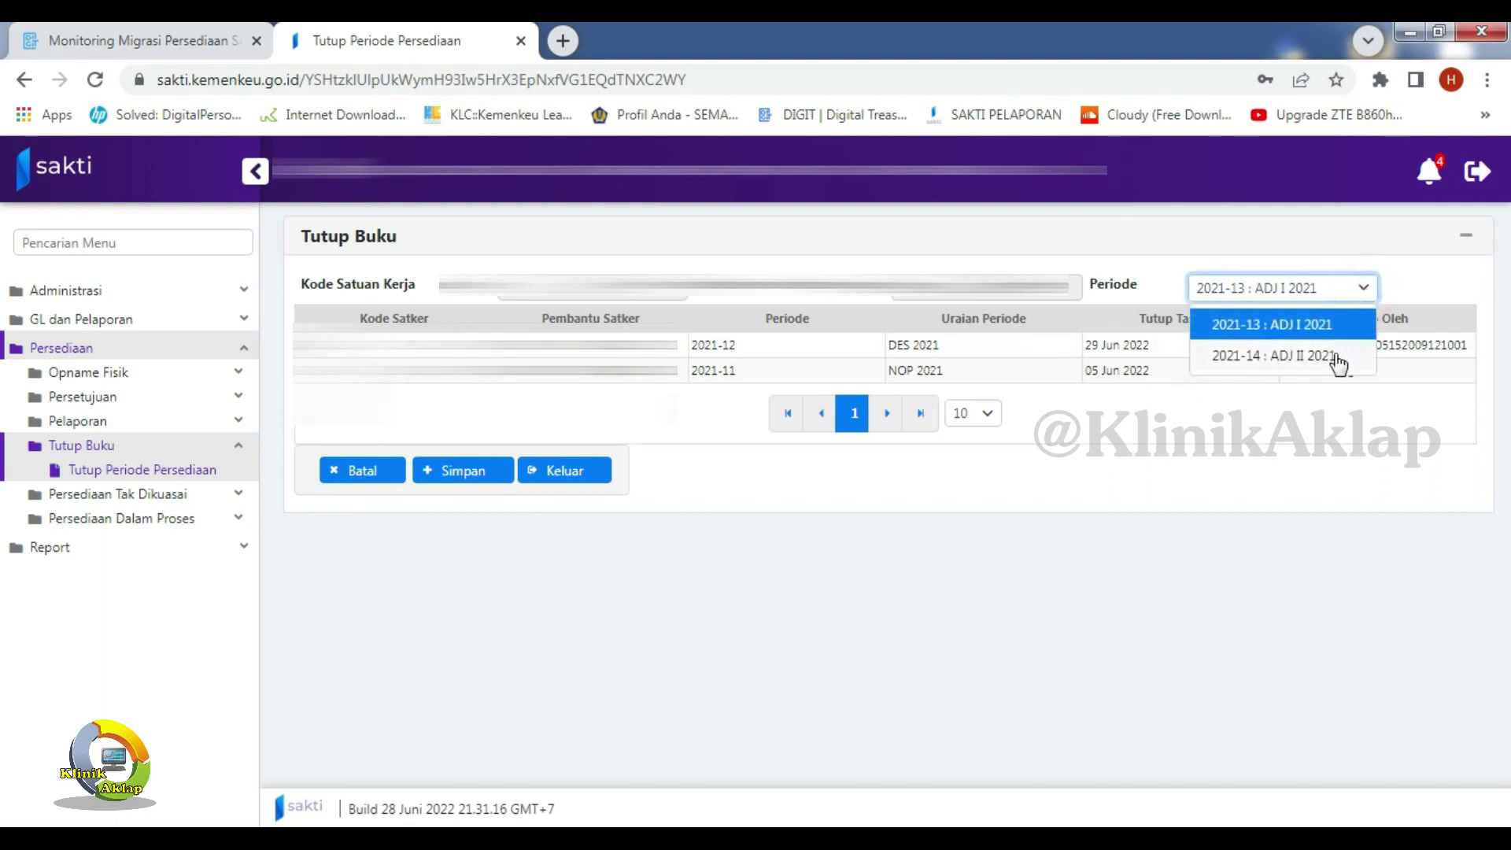
click(1318, 332)
click(1361, 291)
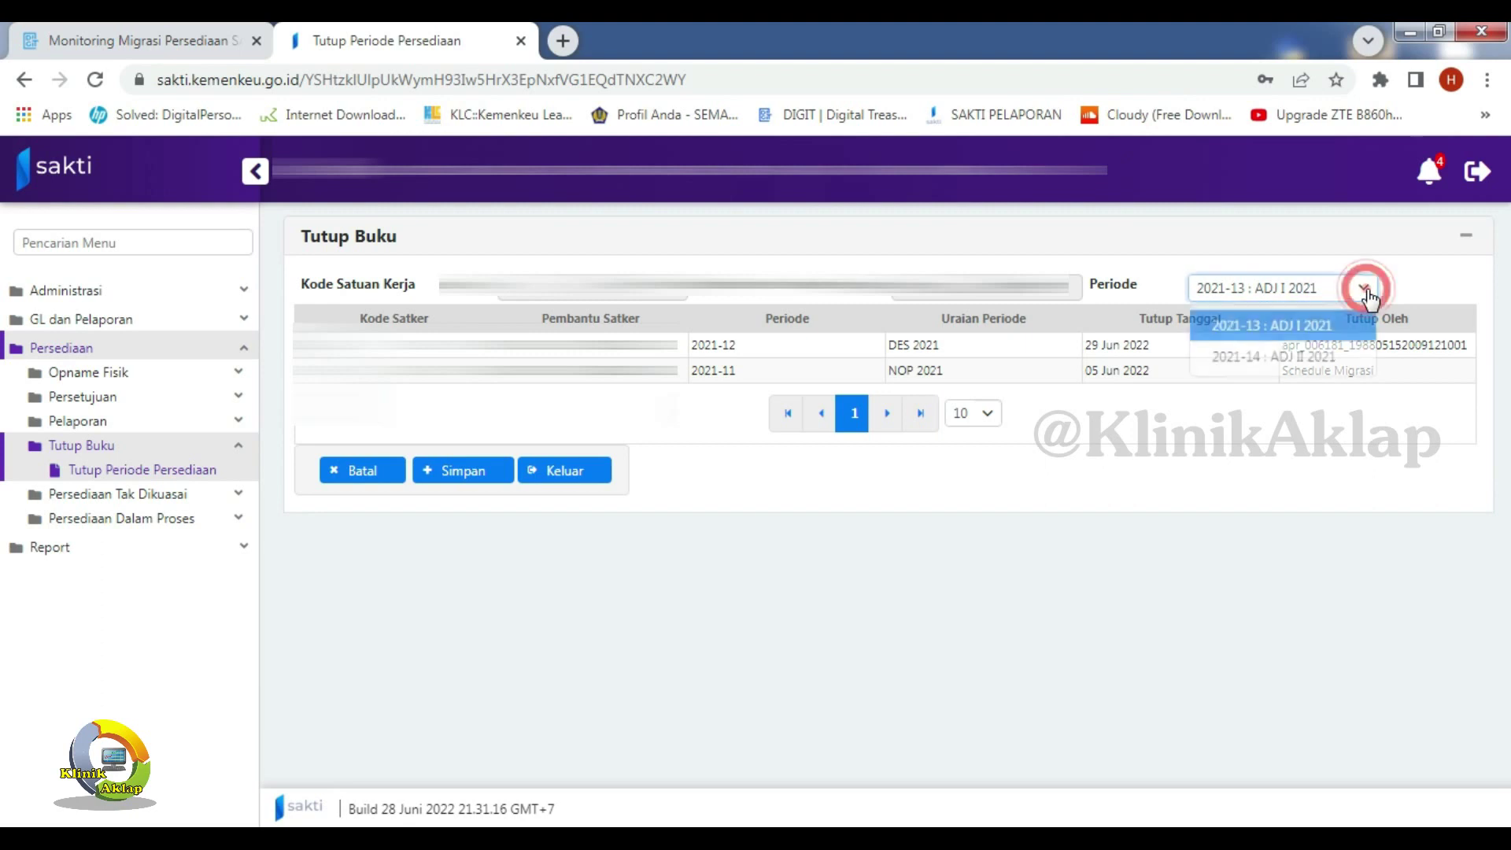
click(1343, 332)
click(440, 471)
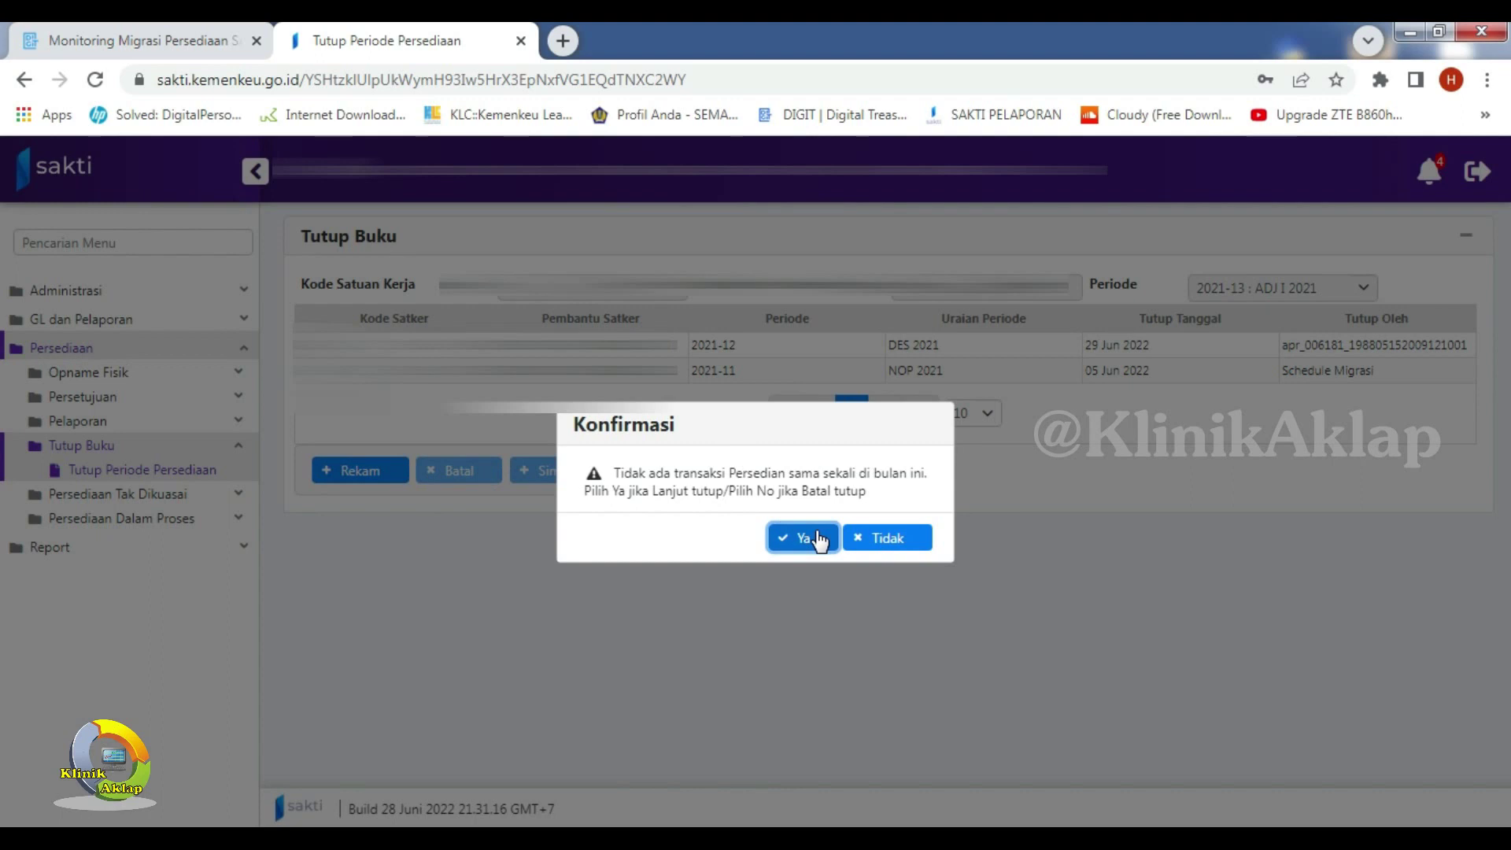
click(819, 538)
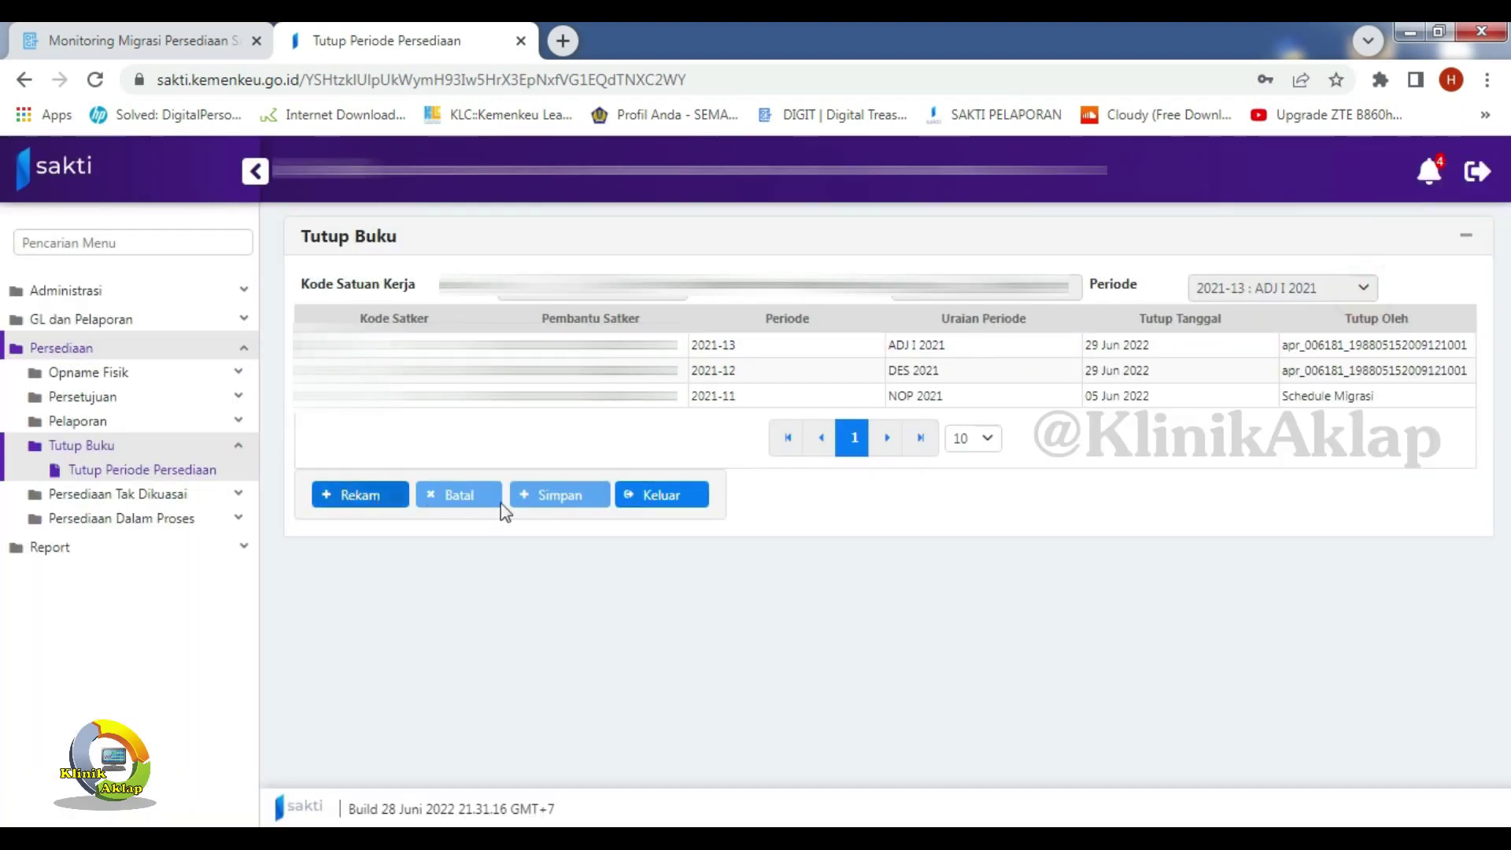
Record and confirm the closing of period 2021-14 : ADJ II 2021.
click(380, 503)
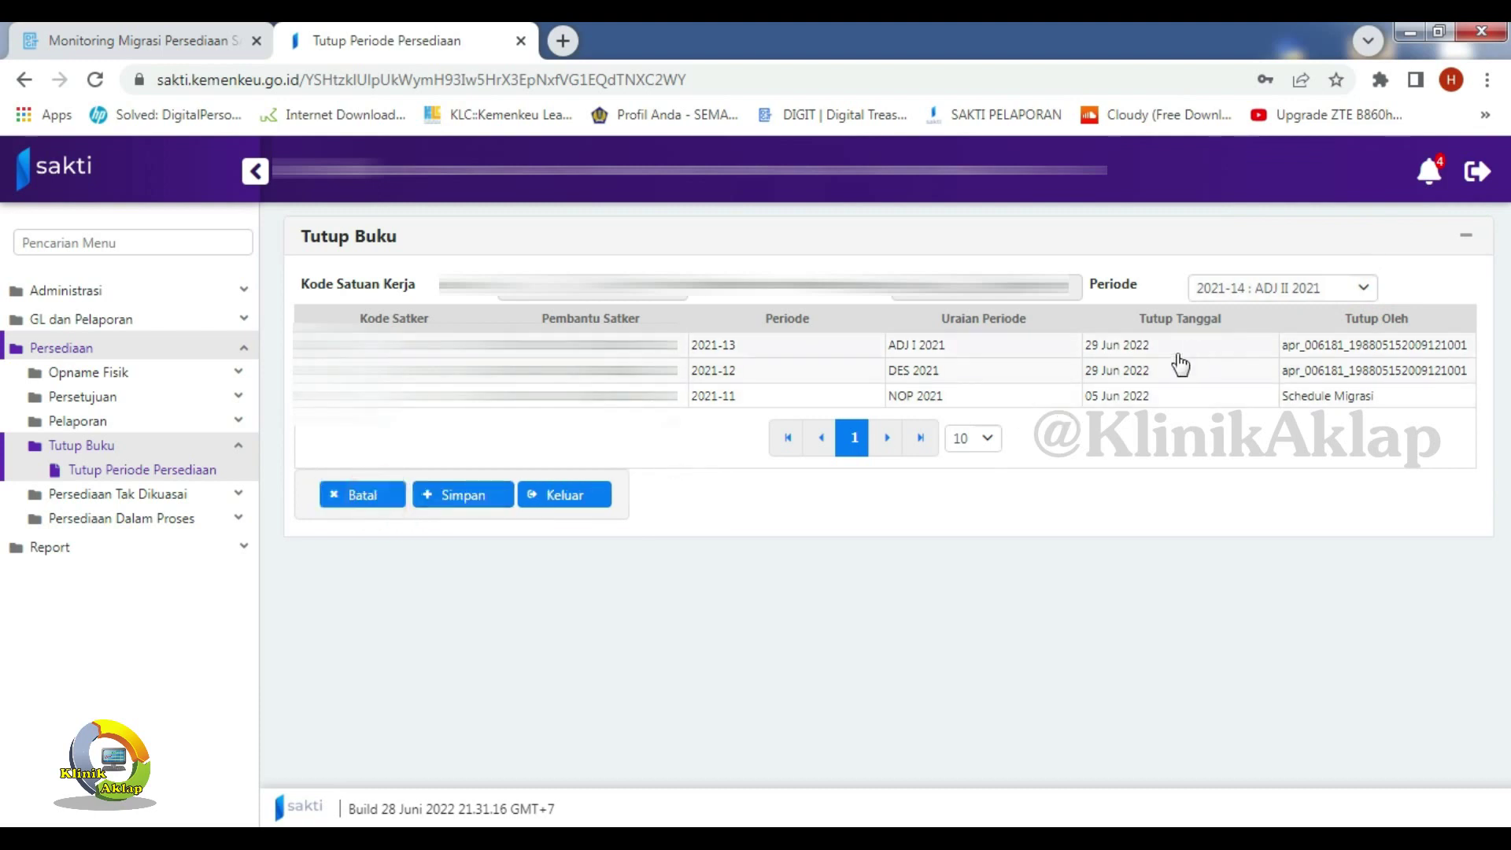
click(1357, 285)
click(1332, 326)
click(466, 499)
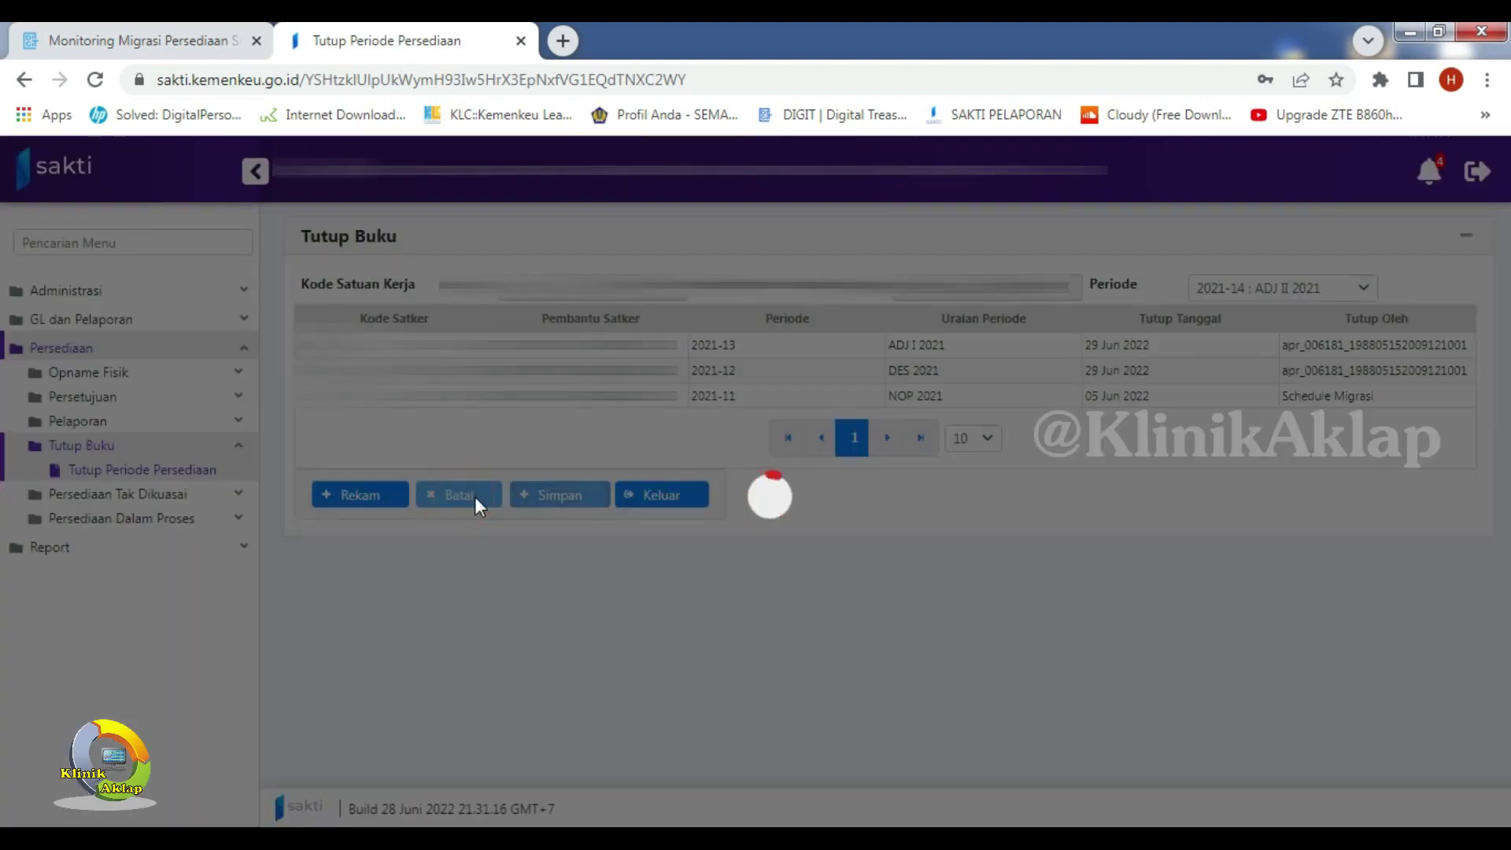
click(783, 536)
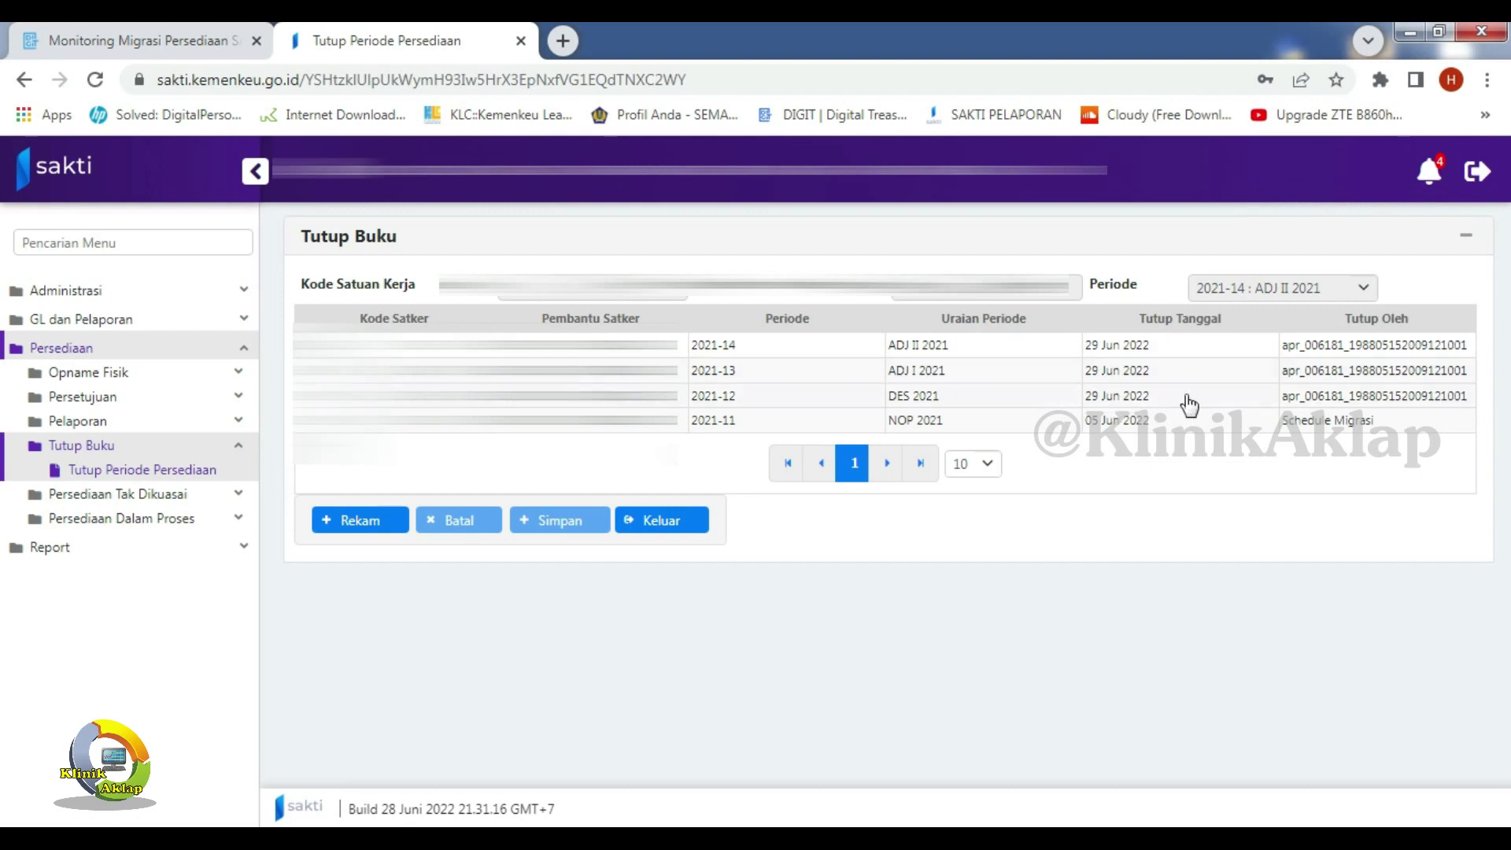
Read the guide's section on creating and uploading the Berita Acara Migrasi to Monsakti.
key(alt+Tab)
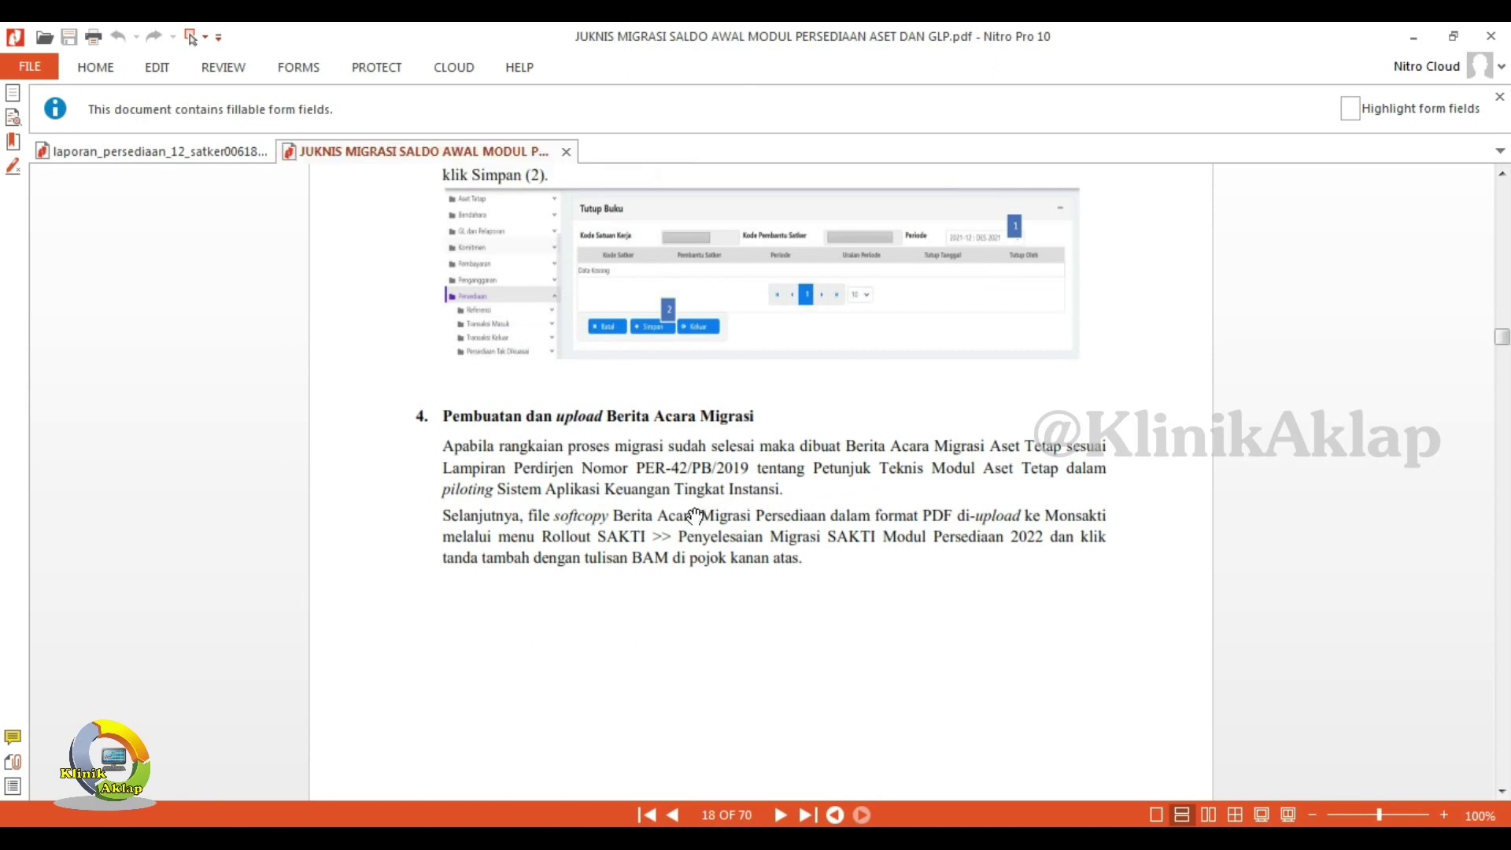
scroll(691, 535, down, 1)
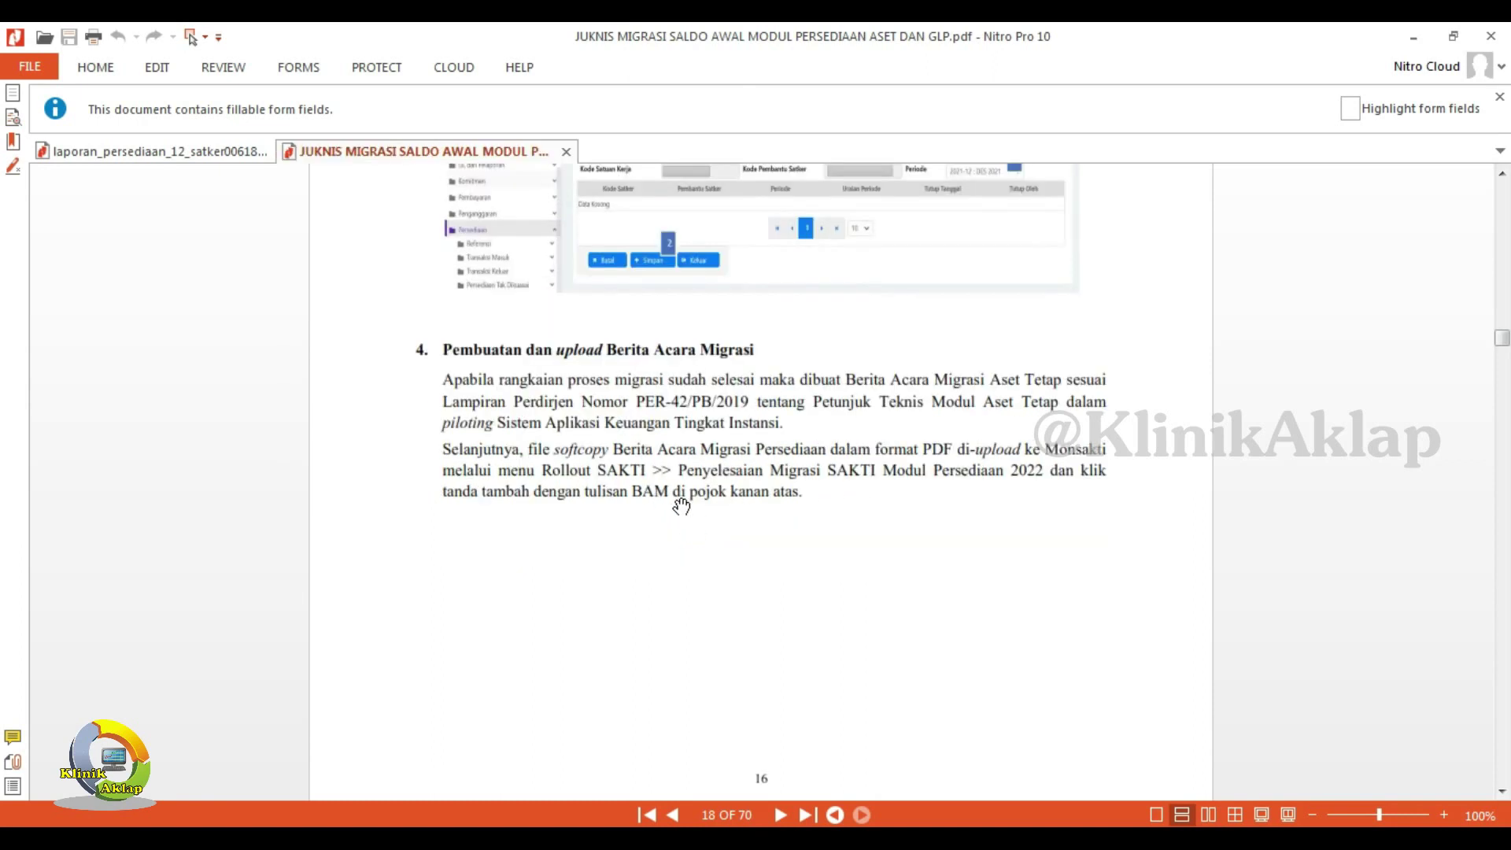
scroll(734, 448, up, 1)
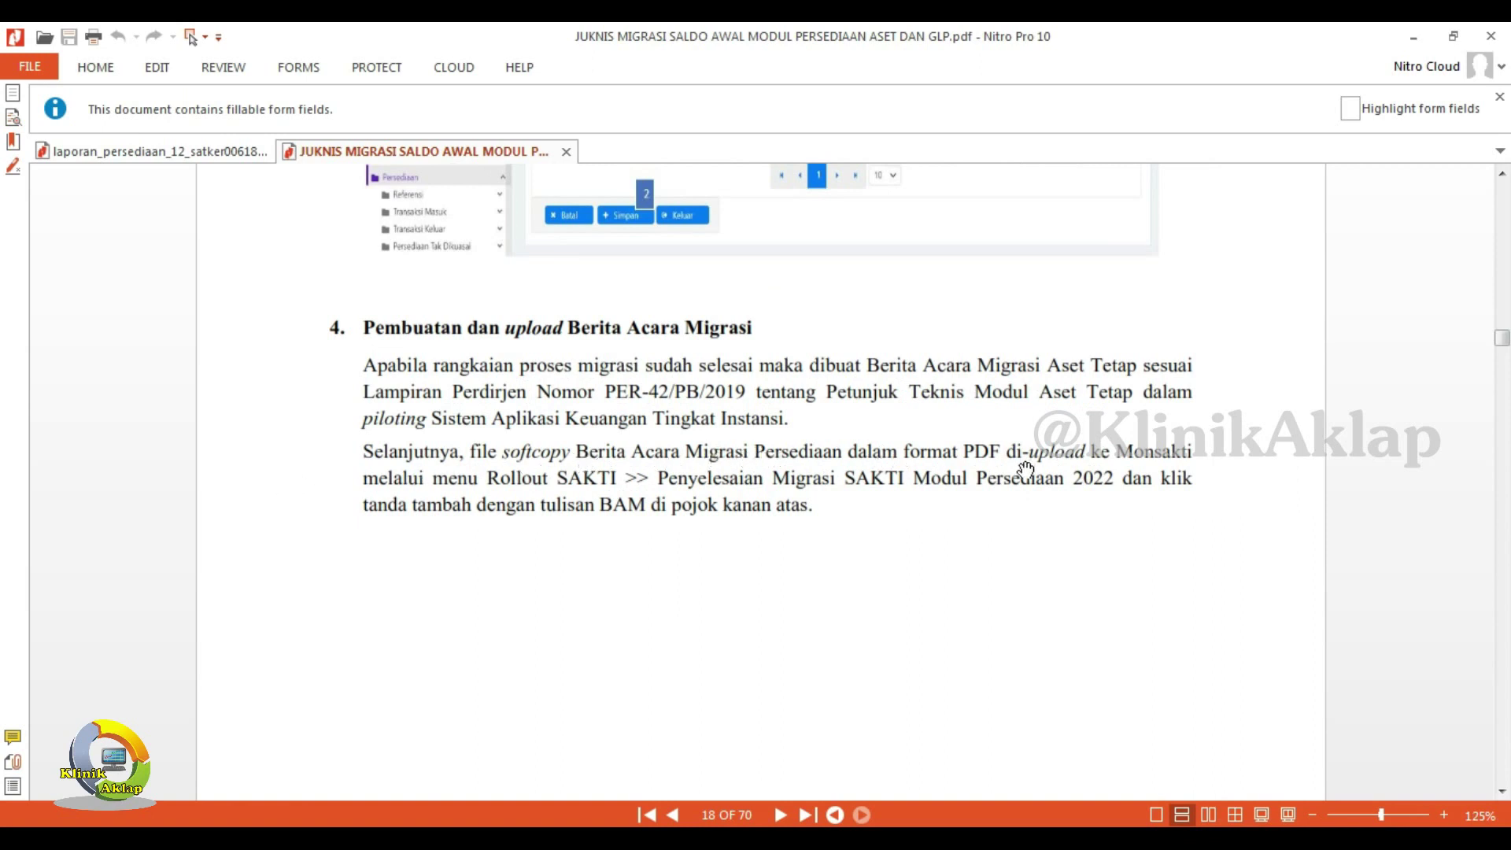
Check the guide's Monsakti upload illustration, then switch to Word and review the opening text and account table in a.1. BAM_Persediaan.docx.
scroll(846, 617, down, 10)
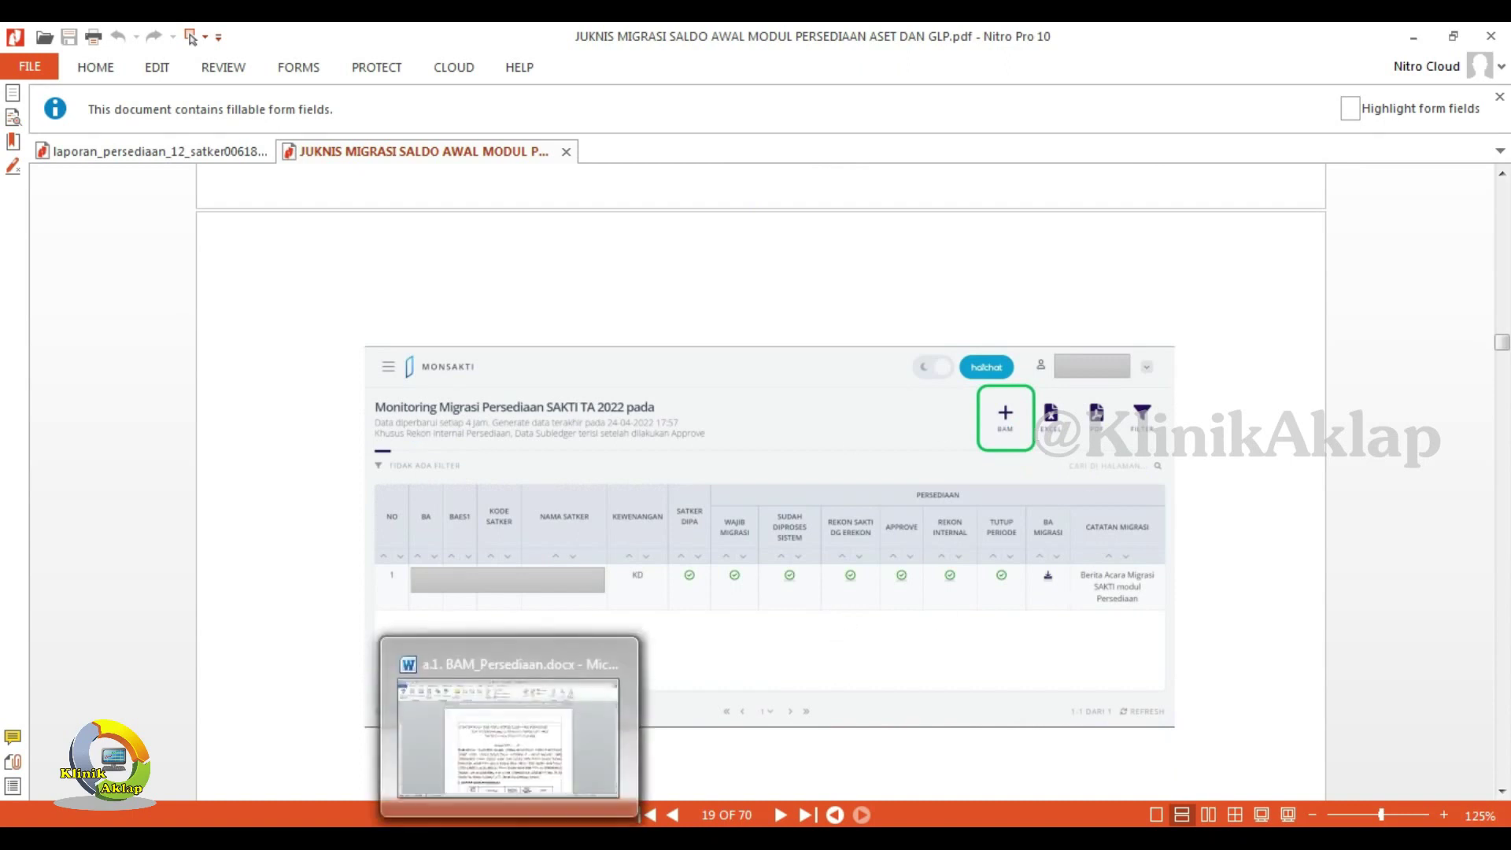
click(507, 692)
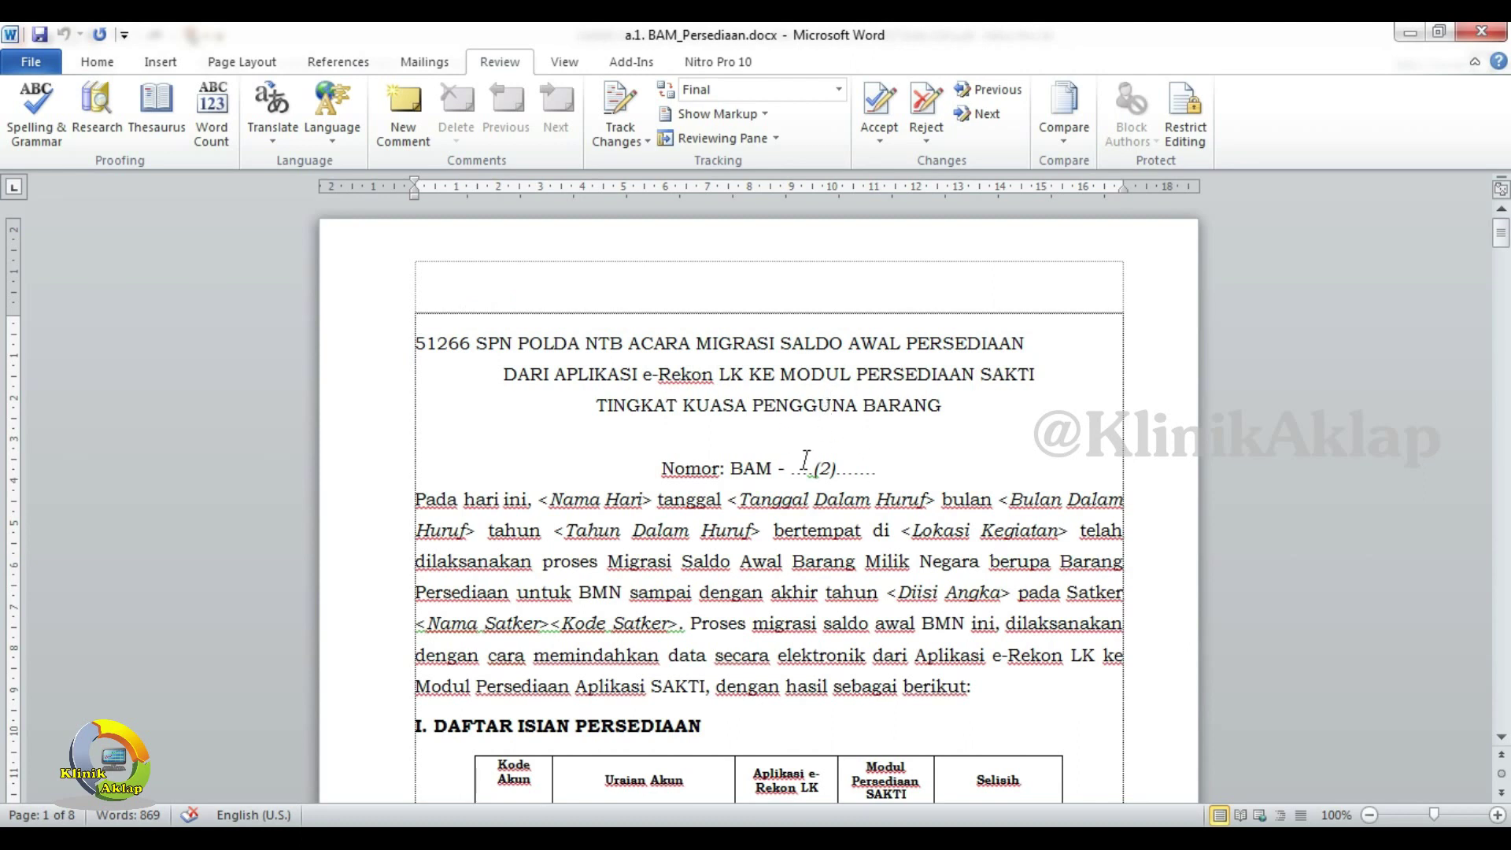
scroll(805, 461, down, 1)
scroll(587, 444, down, 1)
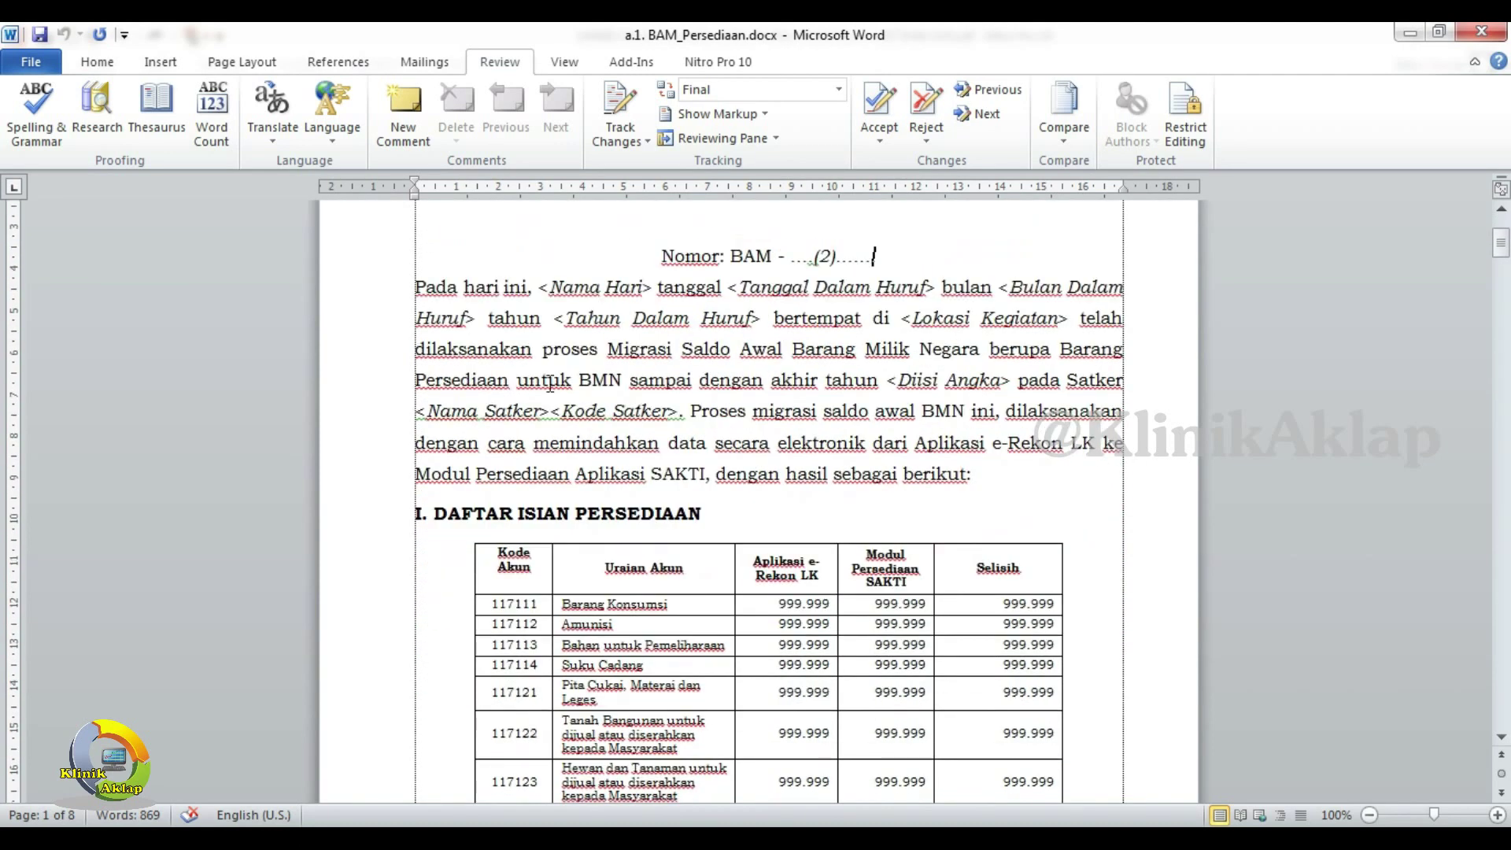
Return to the PDF guide and read the Berita Acara Migrasi template's heading, opening paragraph and Daftar Isian Persediaan table.
key(alt+Tab)
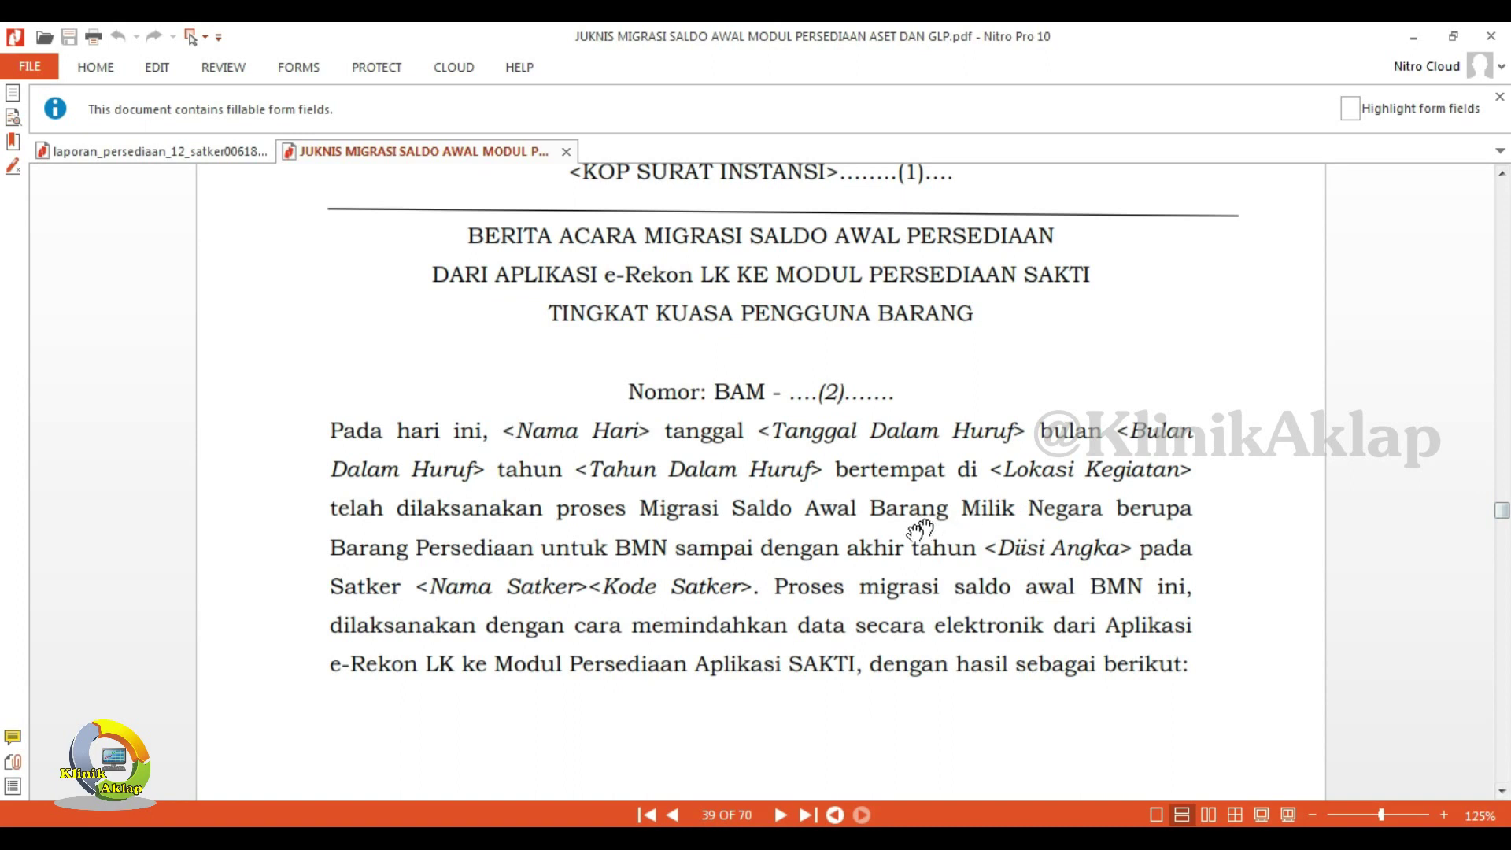
scroll(810, 563, up, 1)
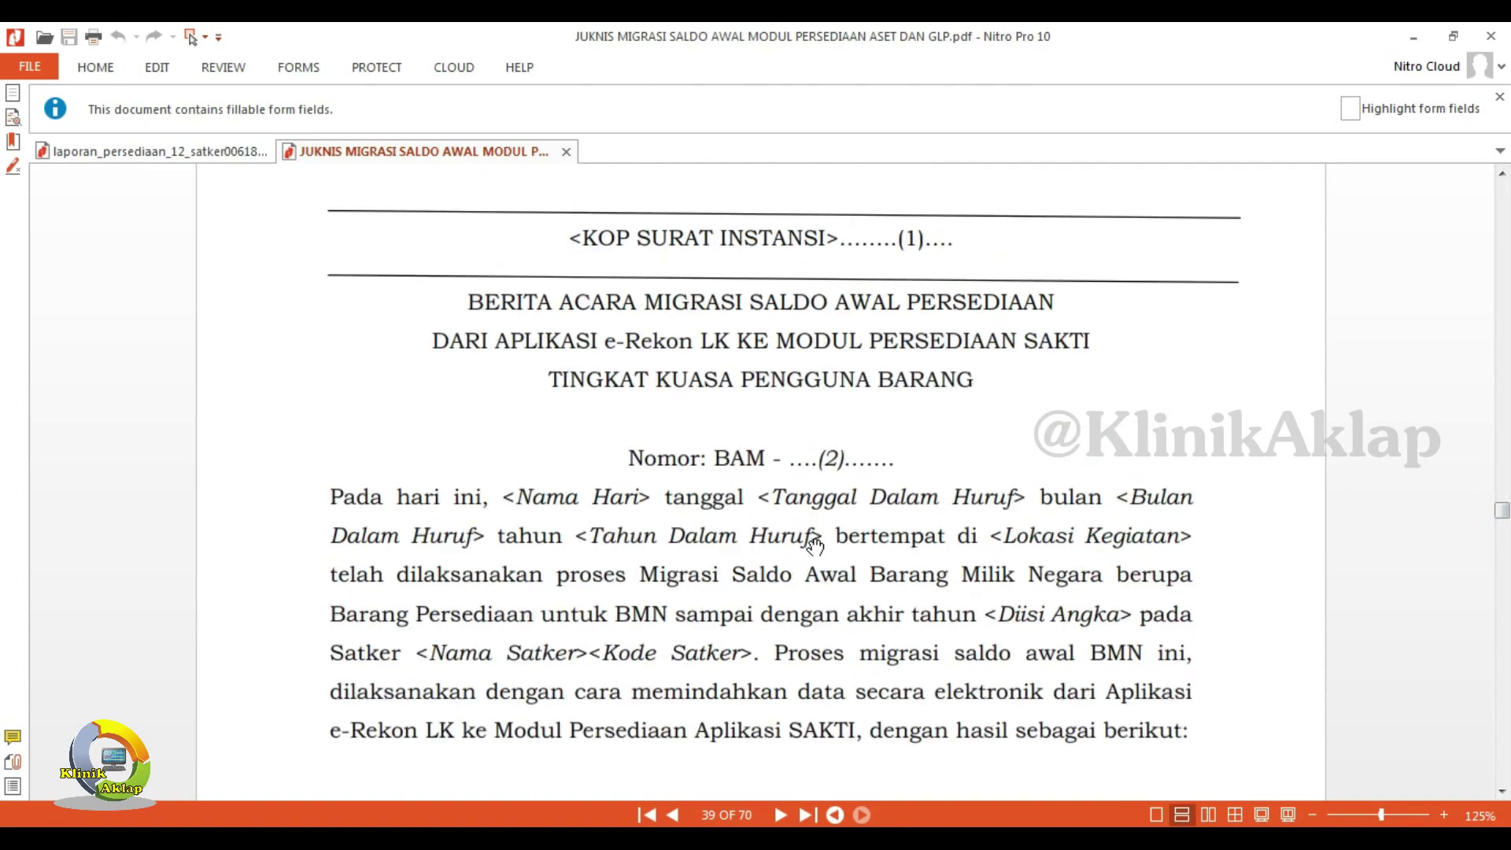
scroll(815, 544, up, 1)
scroll(814, 547, down, 7)
scroll(815, 551, up, 6)
scroll(814, 553, down, 10)
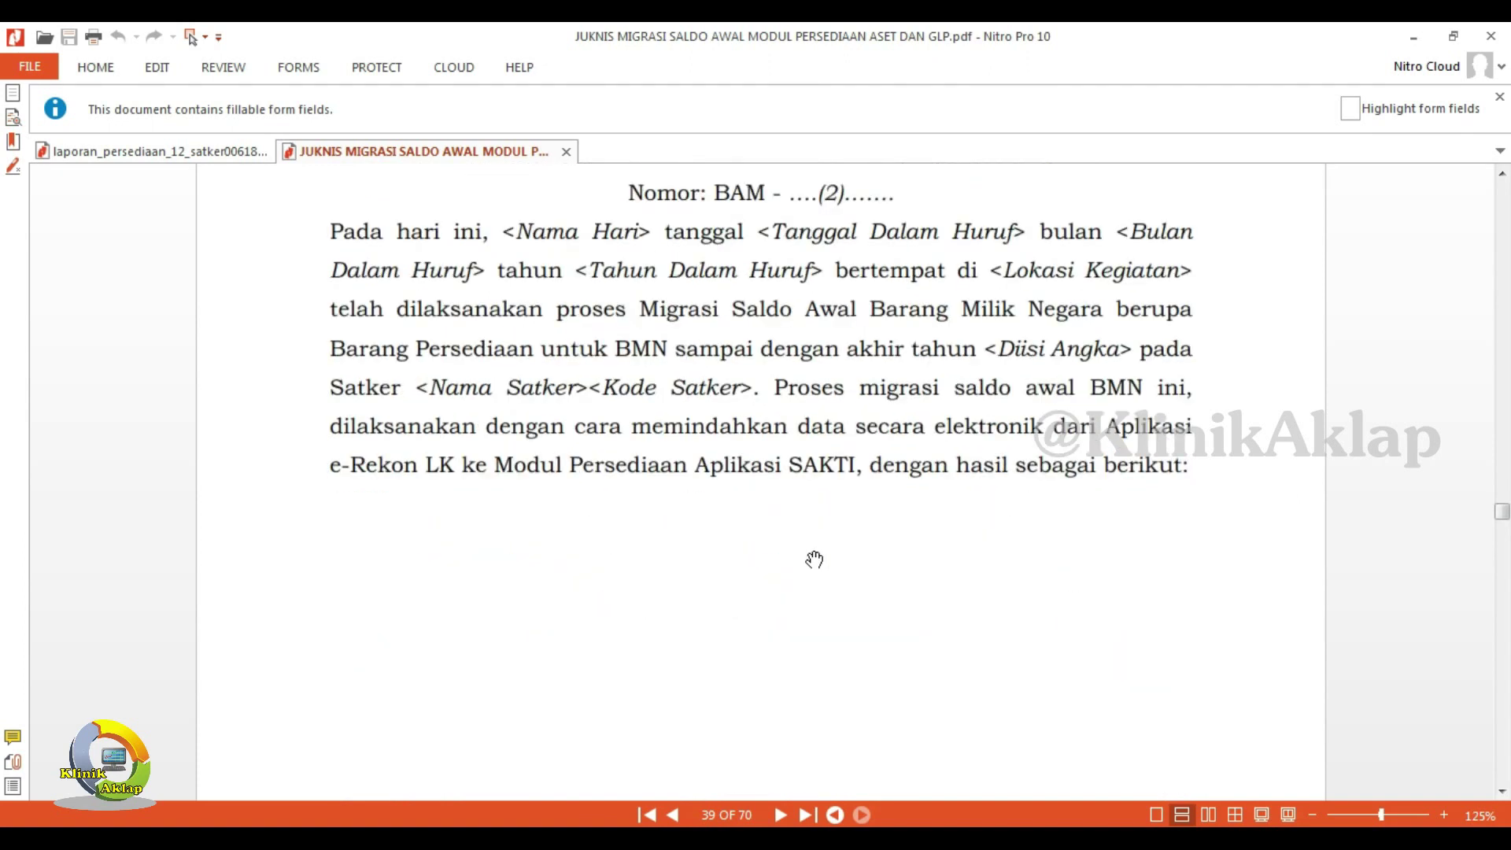
scroll(813, 565, down, 12)
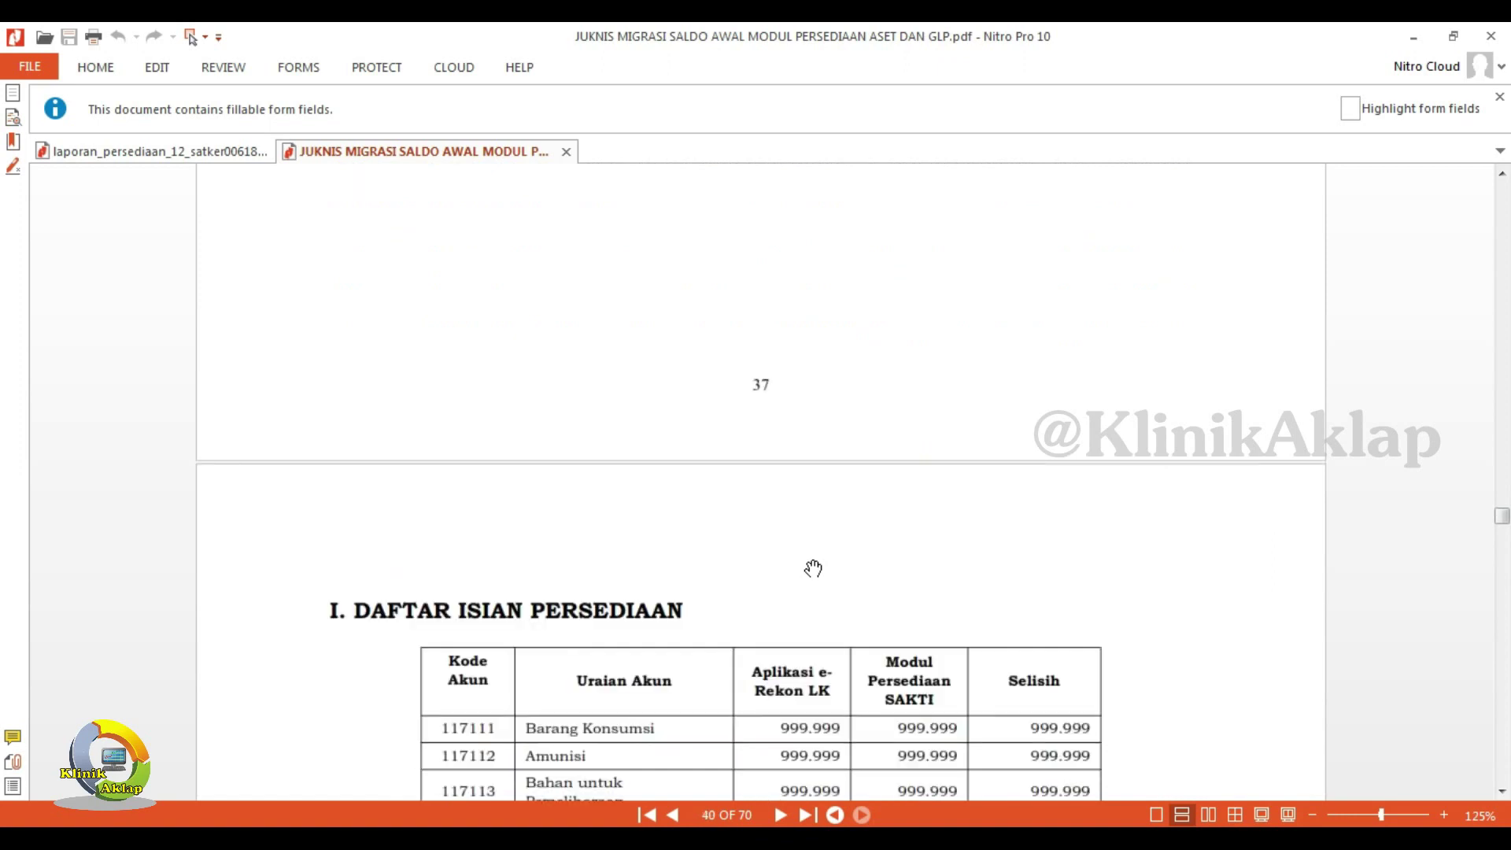
scroll(810, 570, down, 12)
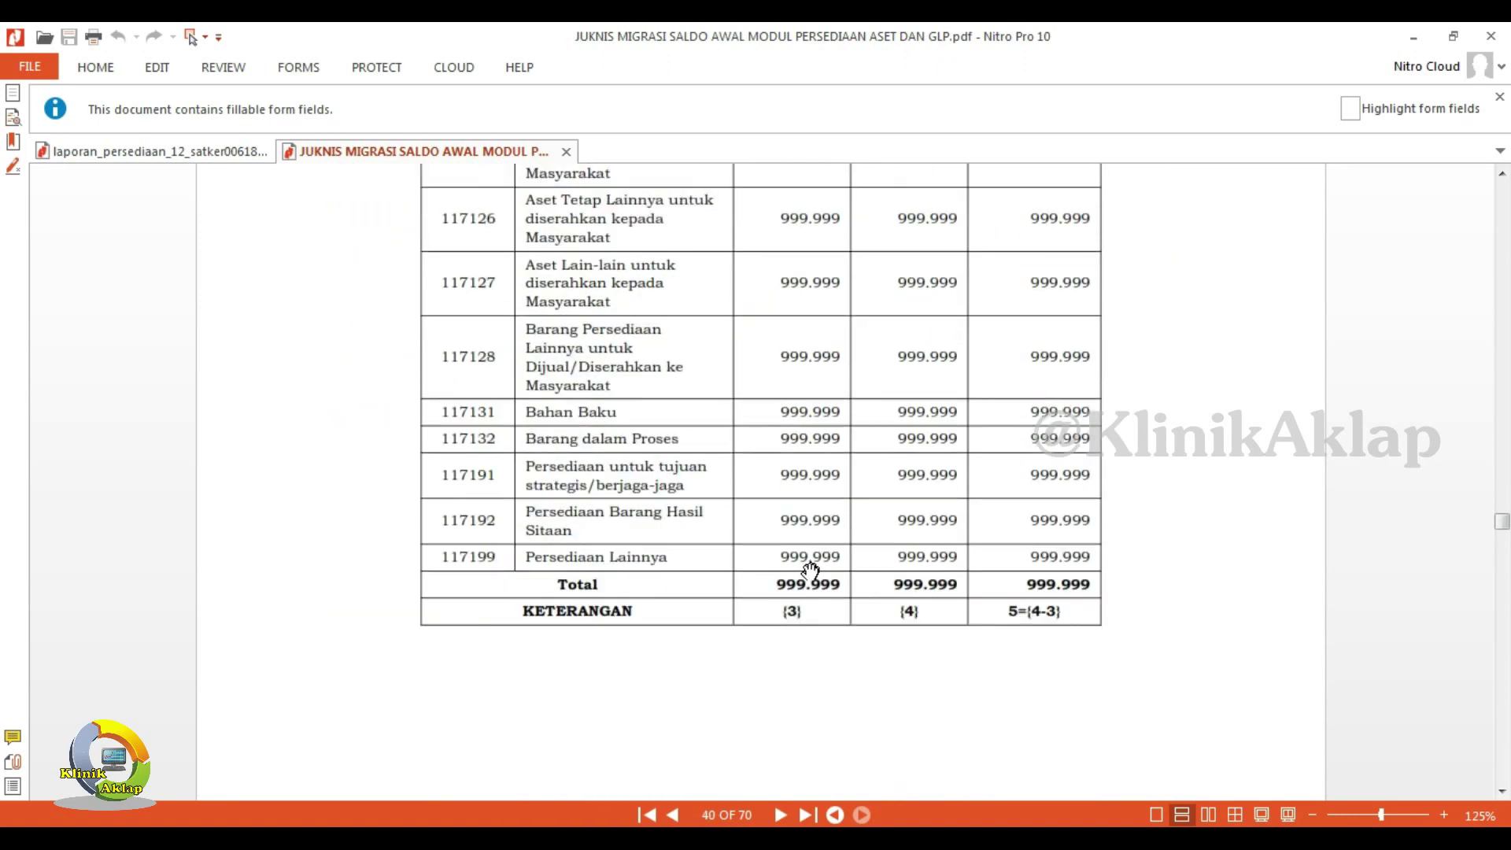
Read the template's Keterangan section and the list of required attachments under Informasi Penting Lainnya.
scroll(810, 569, down, 4)
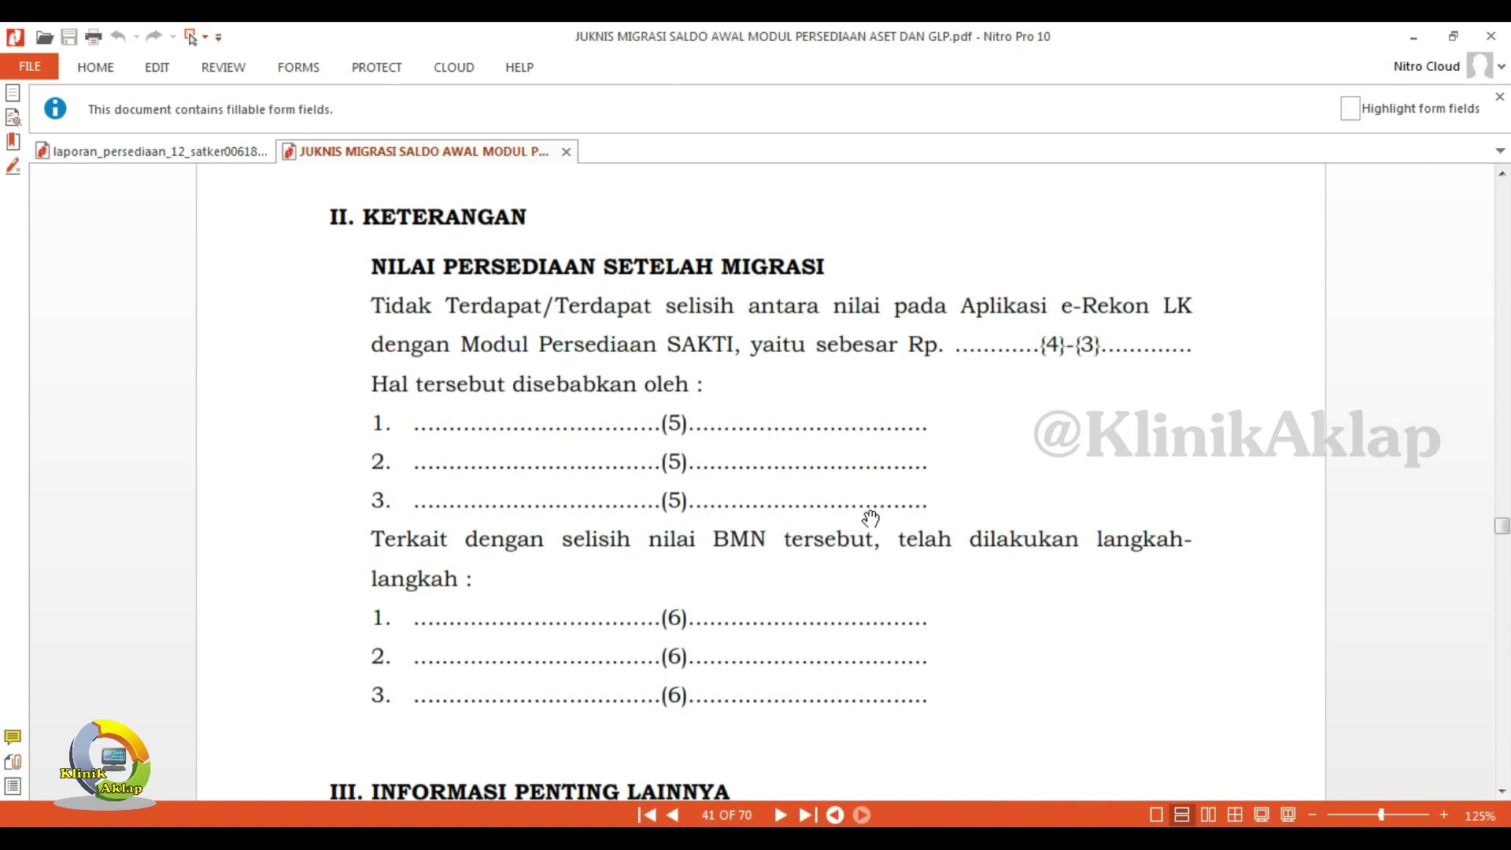
scroll(750, 627, down, 6)
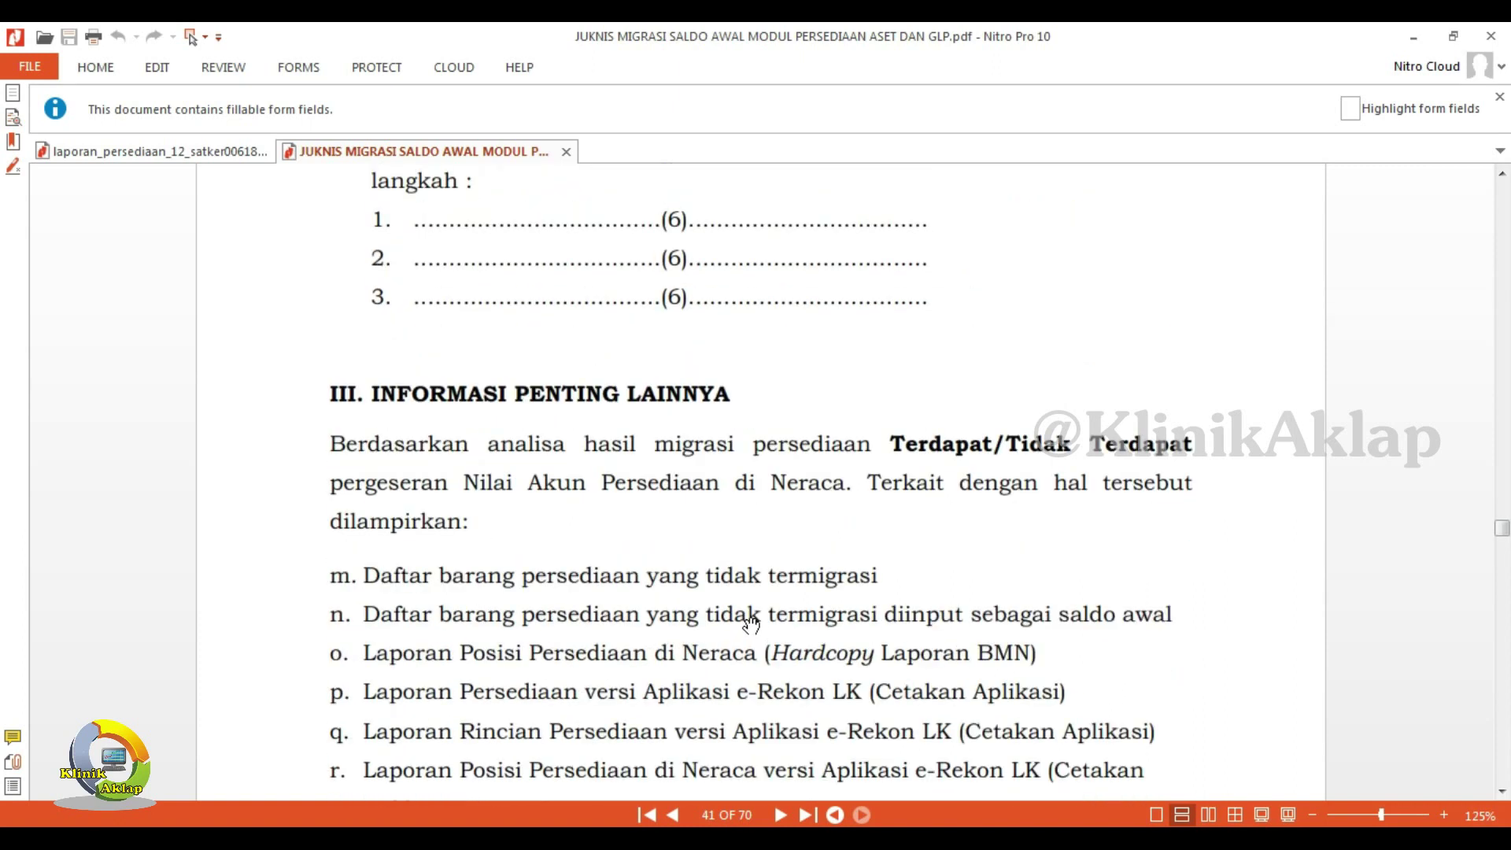
scroll(750, 628, down, 5)
scroll(748, 626, down, 3)
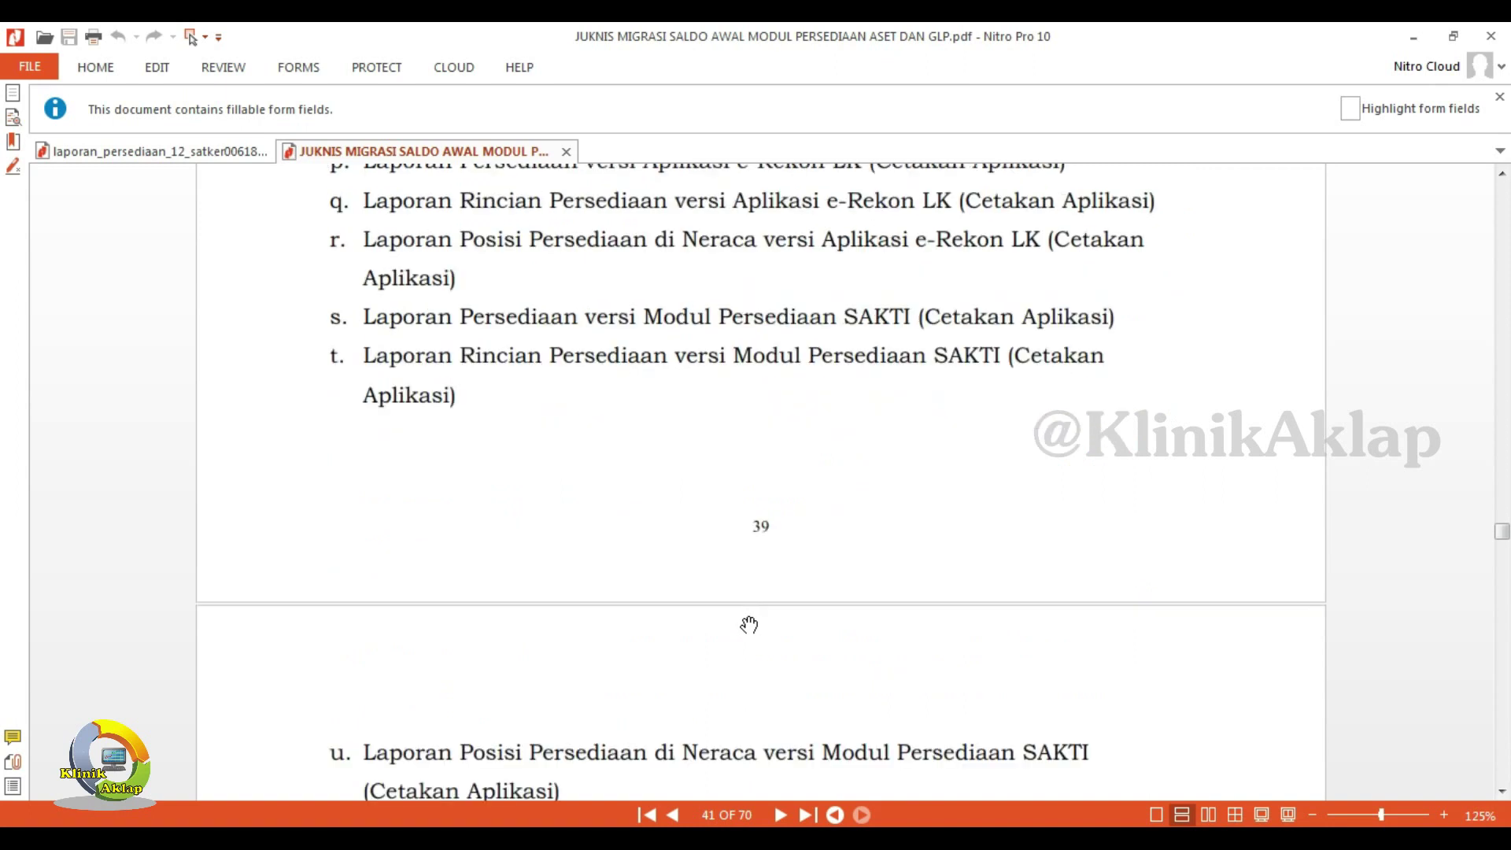
scroll(748, 625, up, 1)
scroll(749, 626, down, 7)
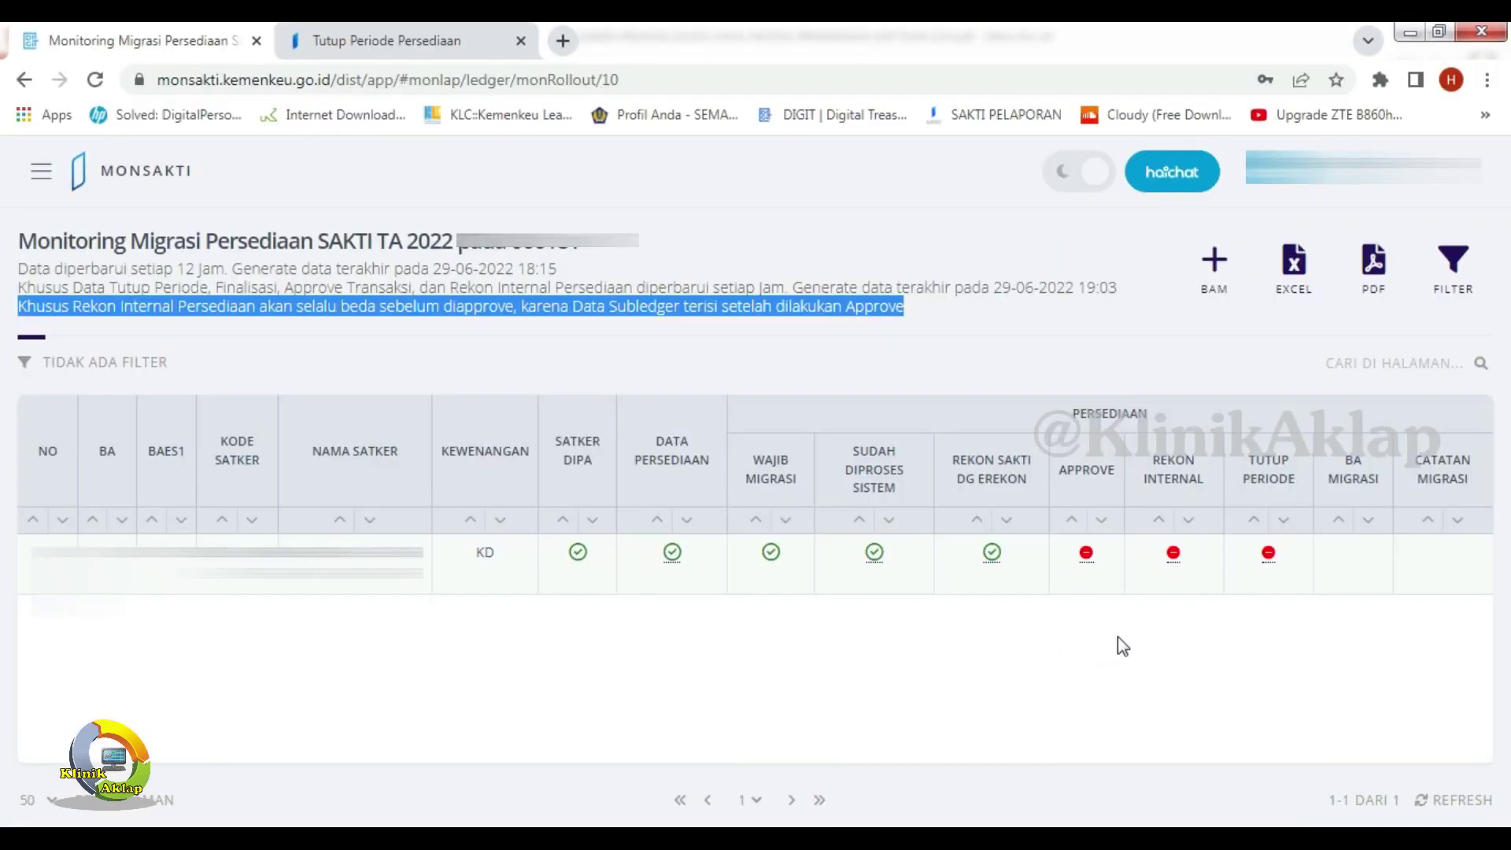
In Monsakti's inventory migration monitoring, open the BAM upload form and enter TIDAK ADA as the note on migration problems.
click(1169, 625)
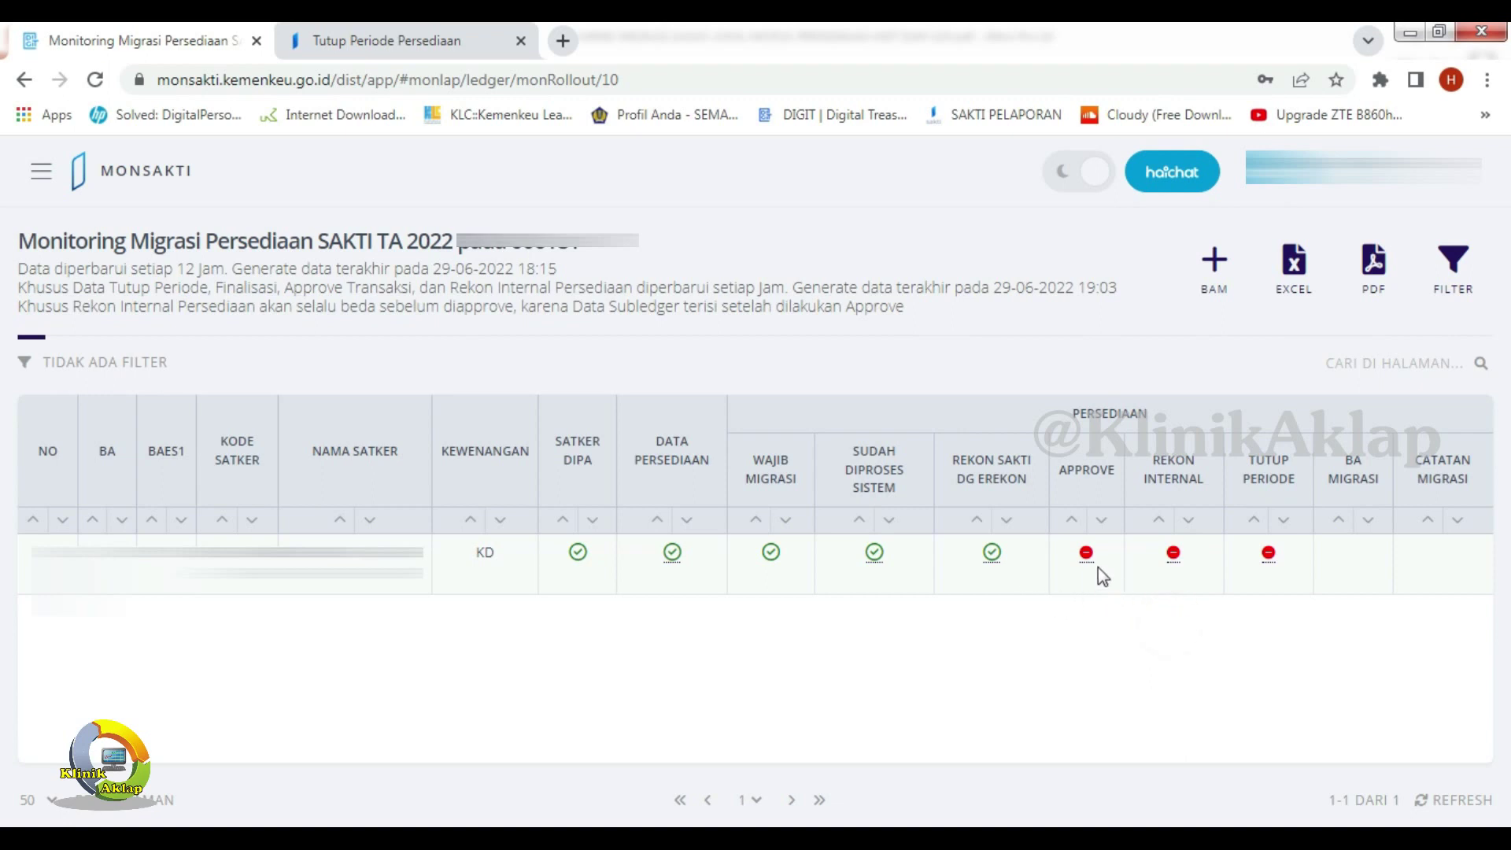
click(1214, 259)
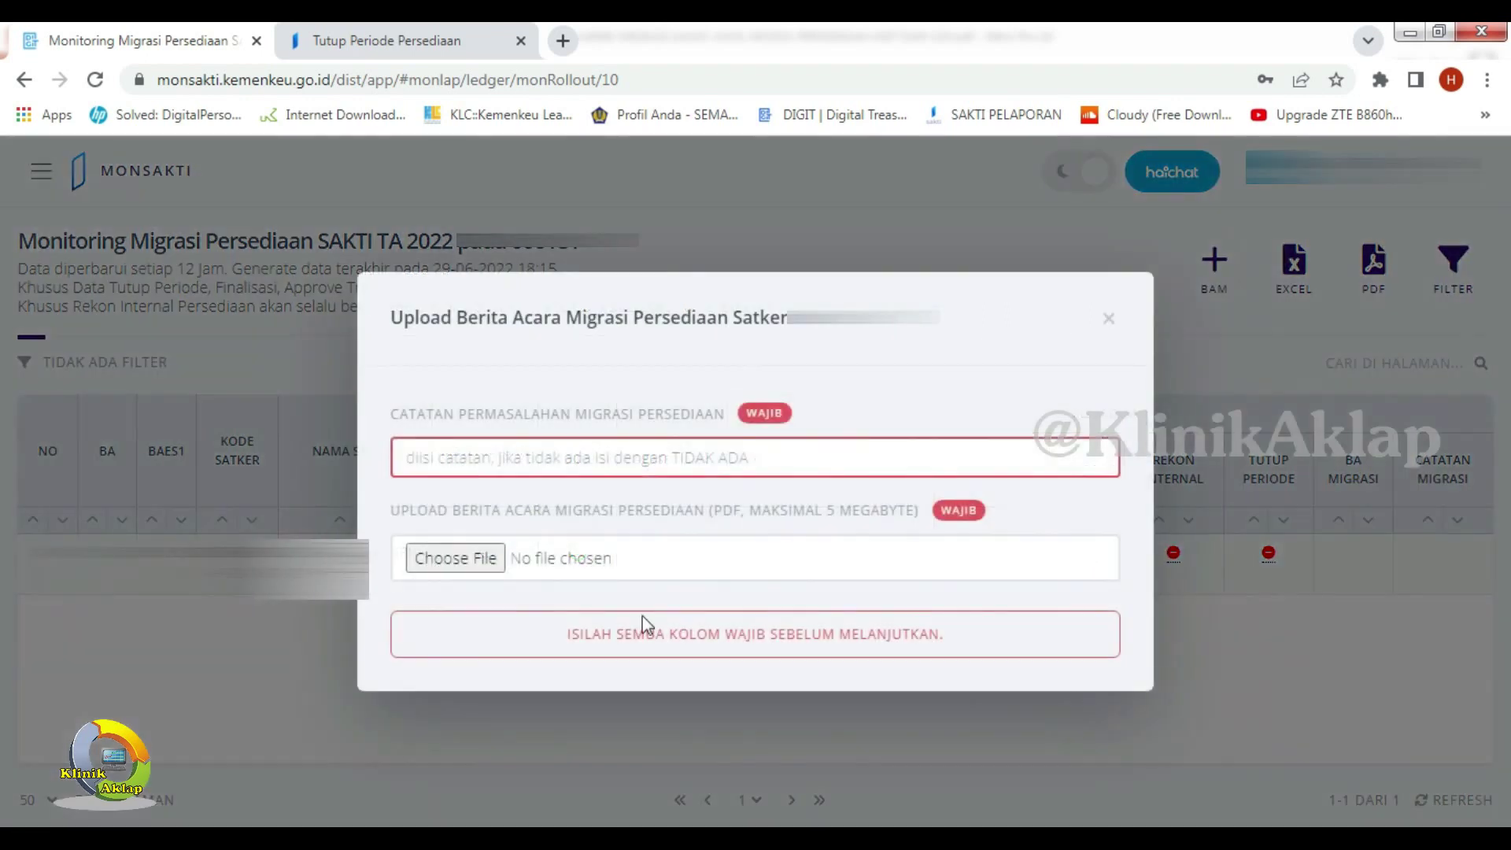
click(422, 465)
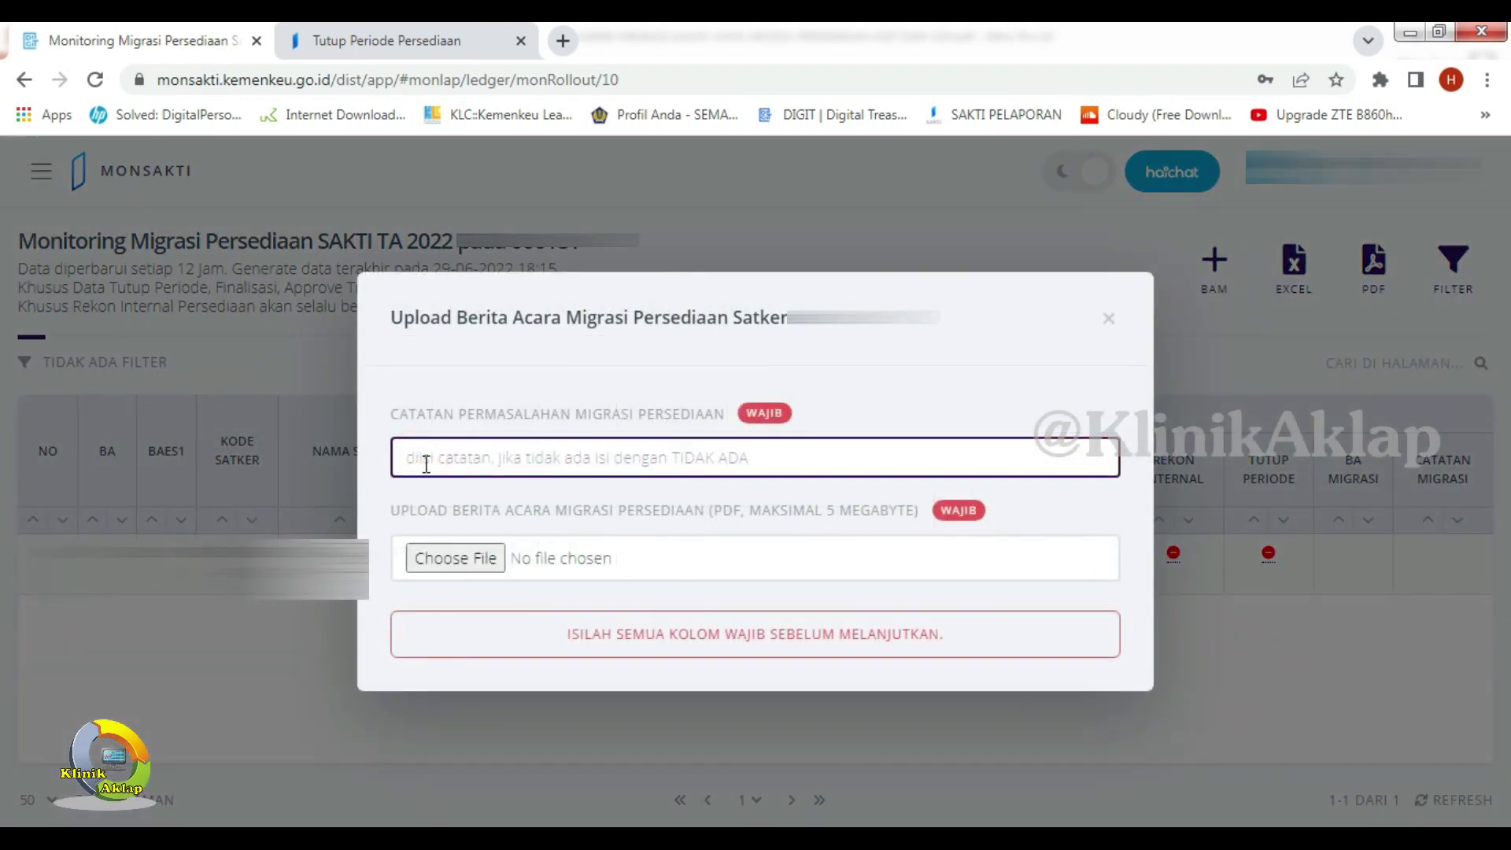
text(TIDAK )
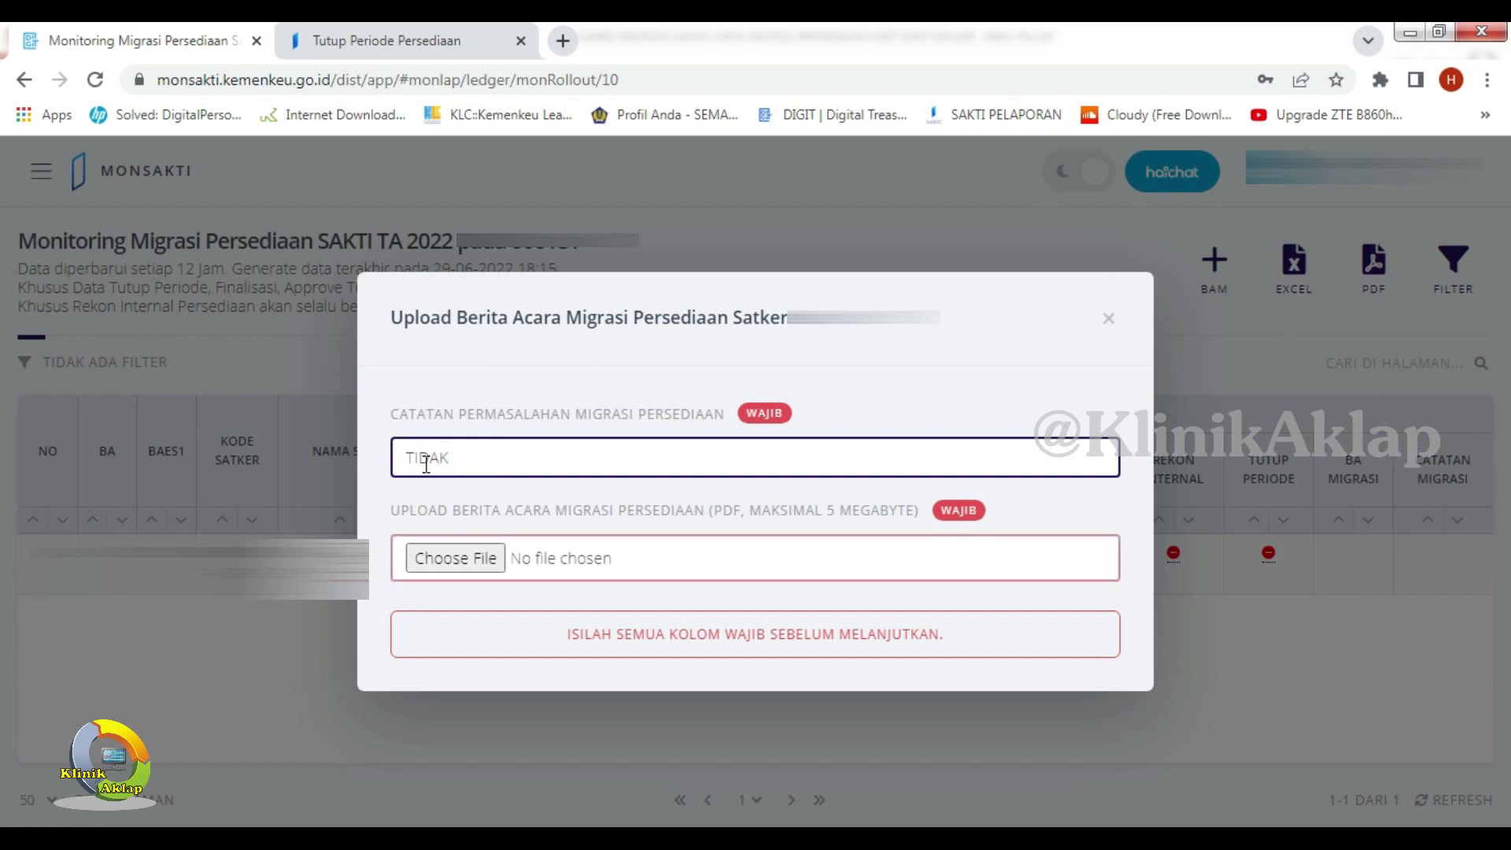
text(ADA)
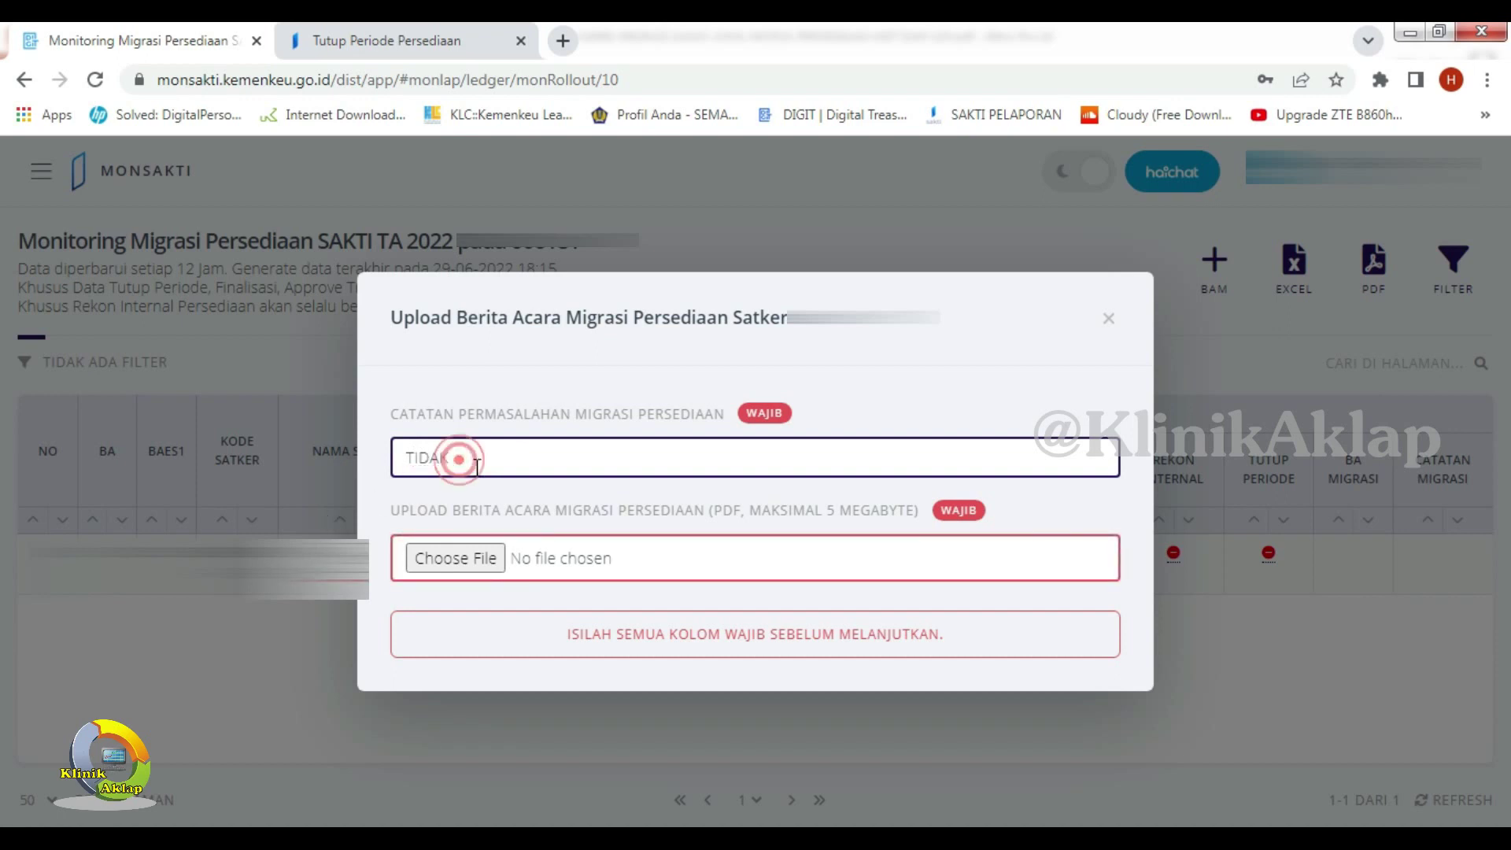
Attach B-436_all.pdf as the Berita Acara Migrasi Persediaan file, and close the upload form without sending it.
click(496, 559)
click(779, 378)
click(972, 563)
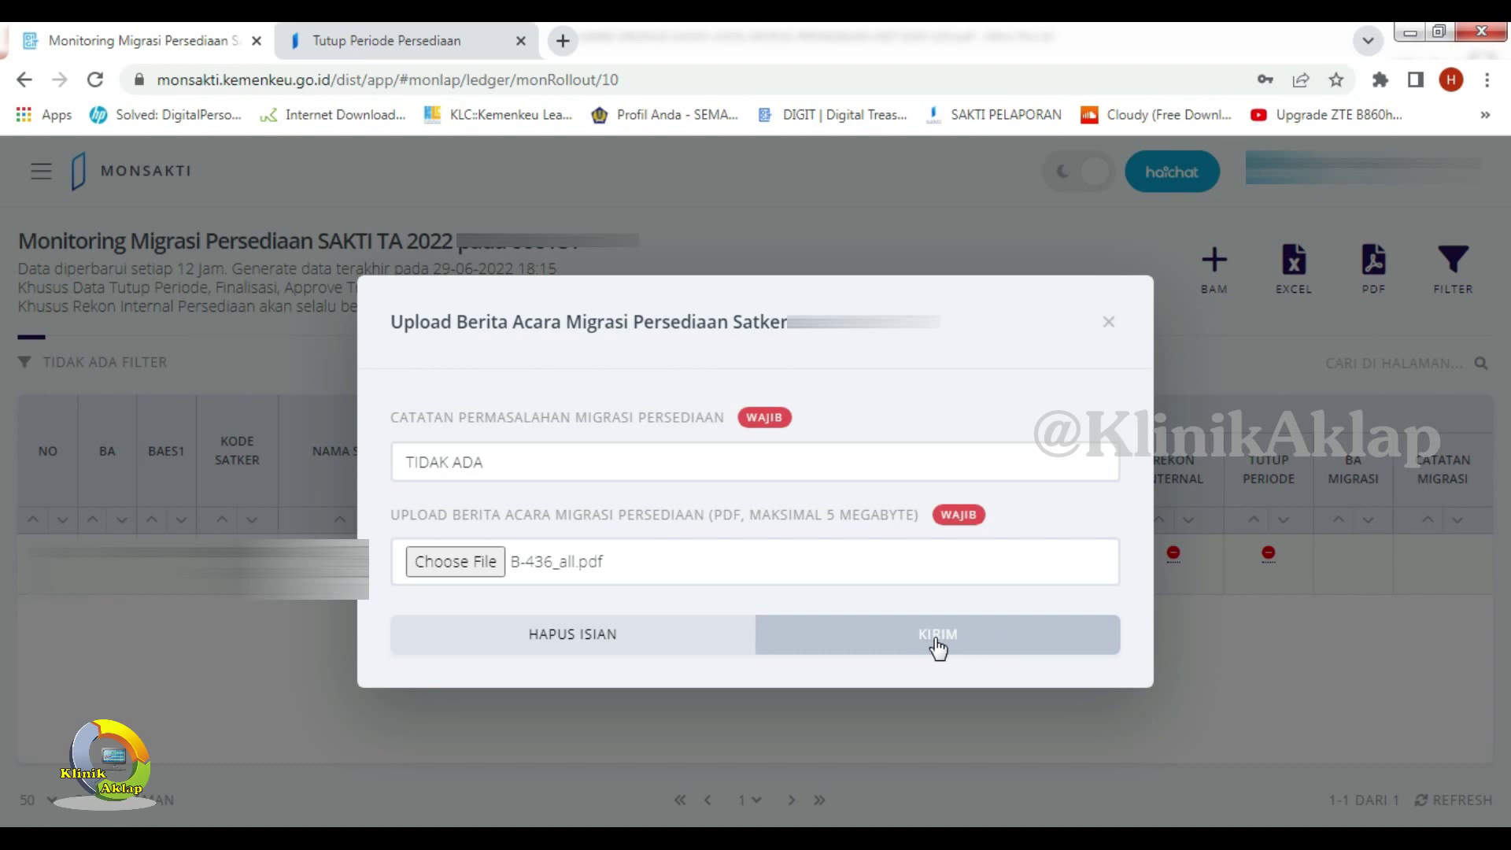
click(1109, 322)
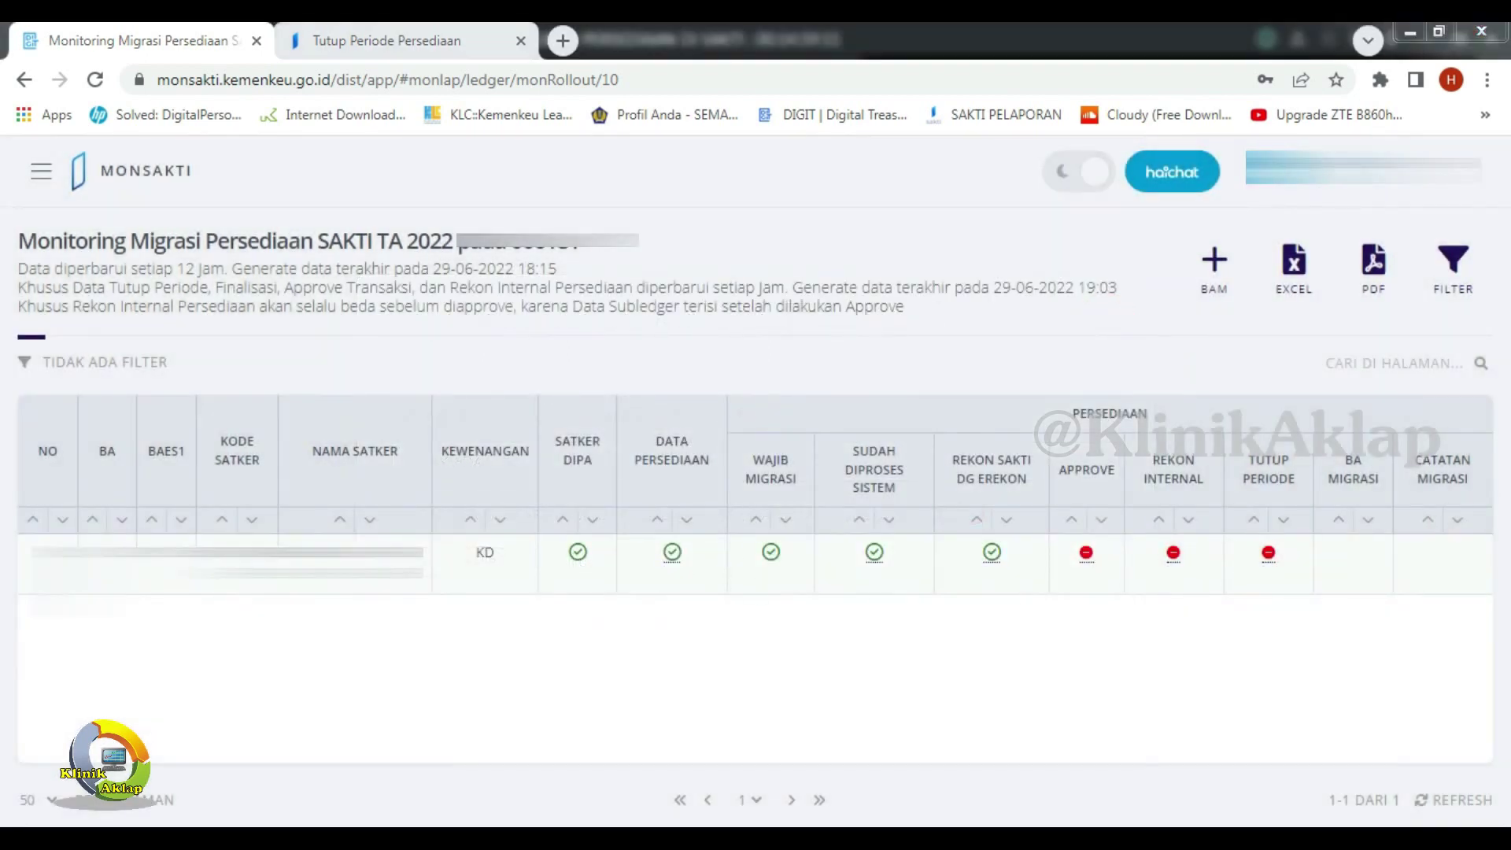